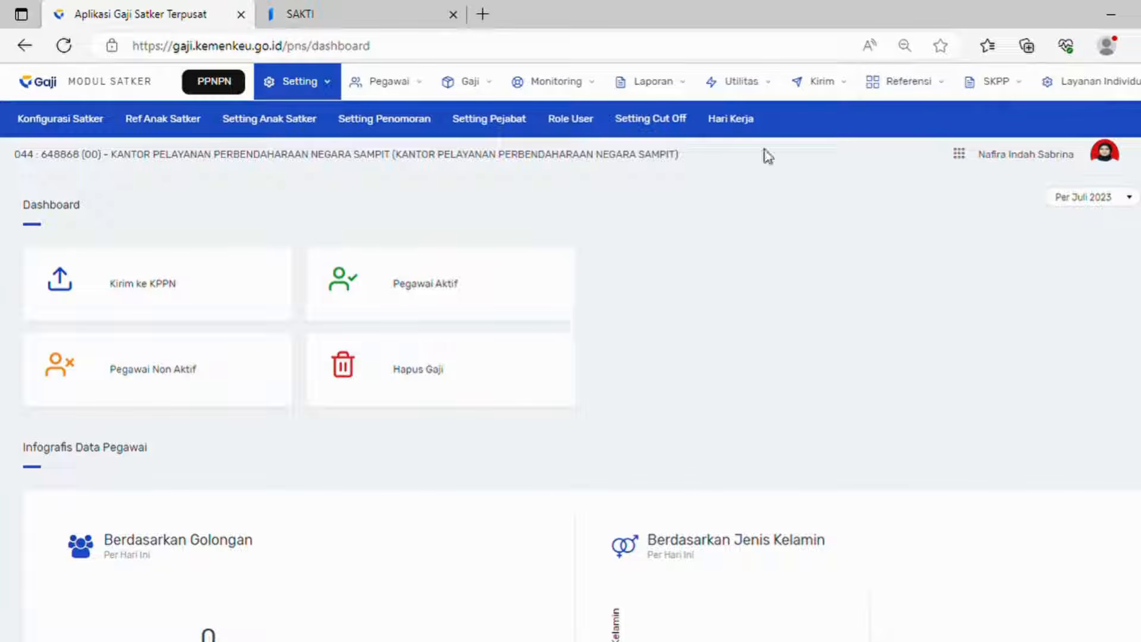
Step: Go to Setting > Hari Kerja to list the 2023 working days for satker 648868
left_click(746, 122)
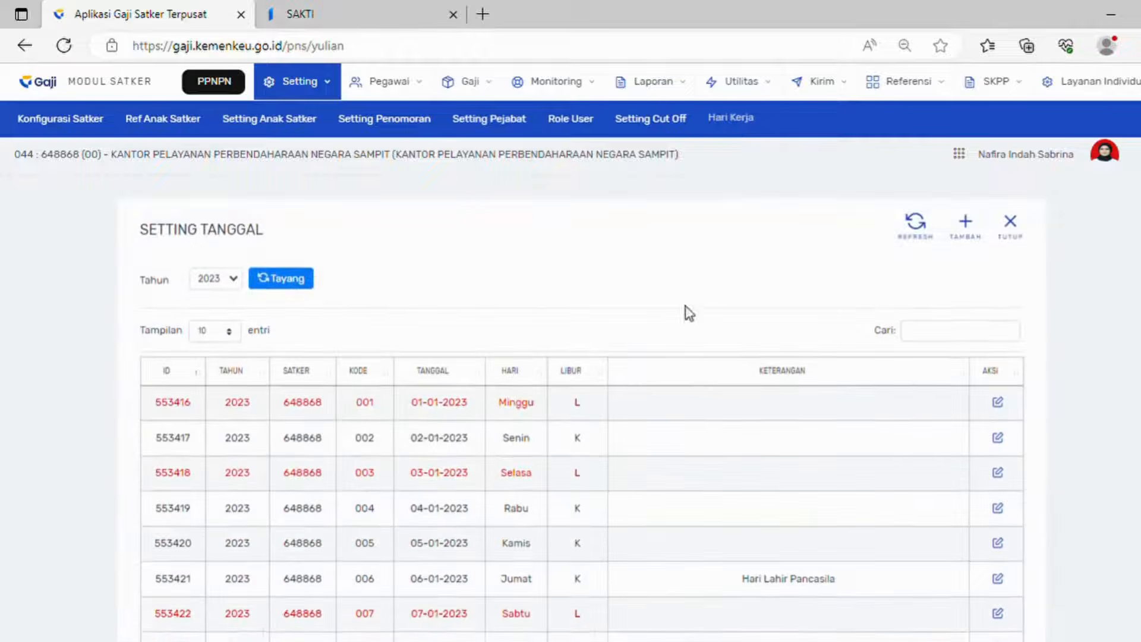
Step: Find 28-06-2023 and re-save it as Hari Libur, Cuti Bersama Idul Adha
scroll(692, 392, "down", 1)
scroll(691, 392, "down", 2)
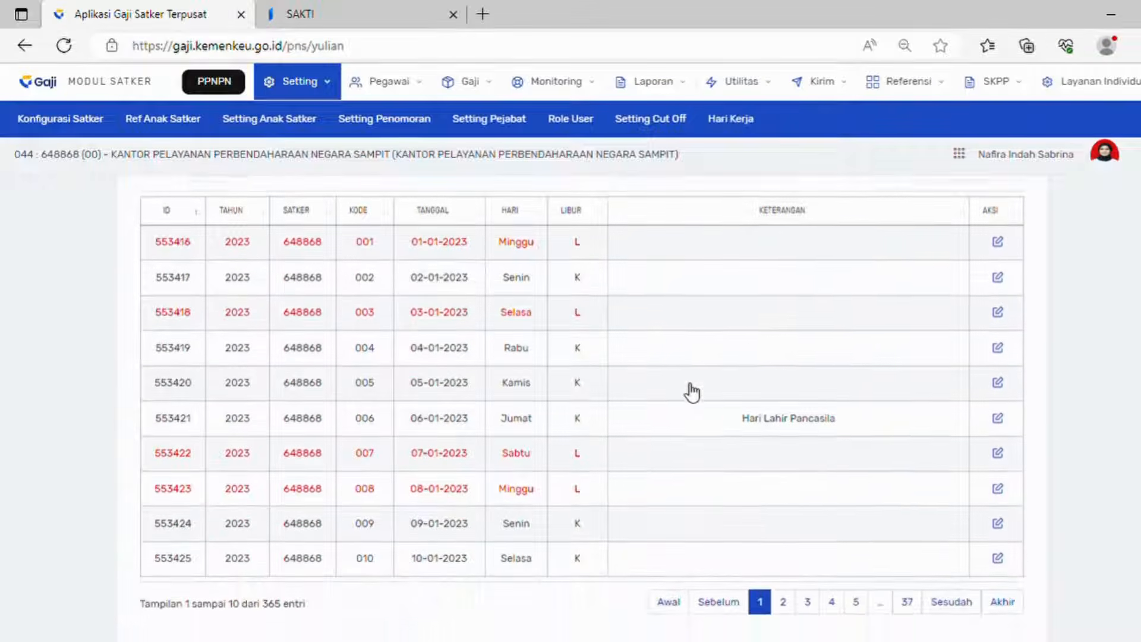
scroll(691, 392, "up", 1)
left_click(933, 261)
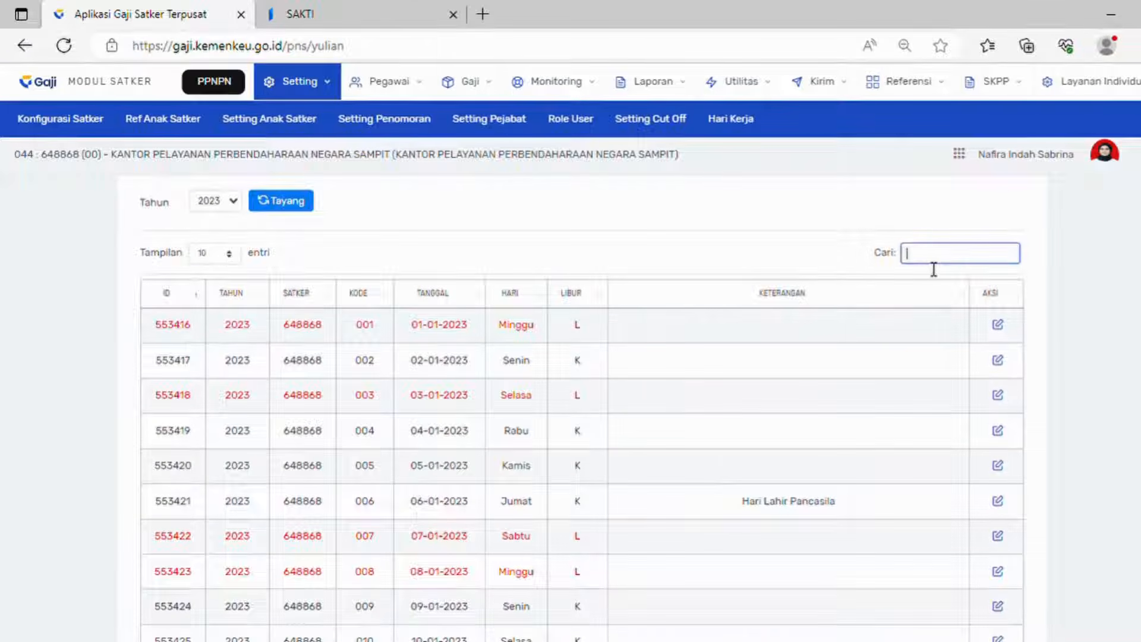
type("28-06")
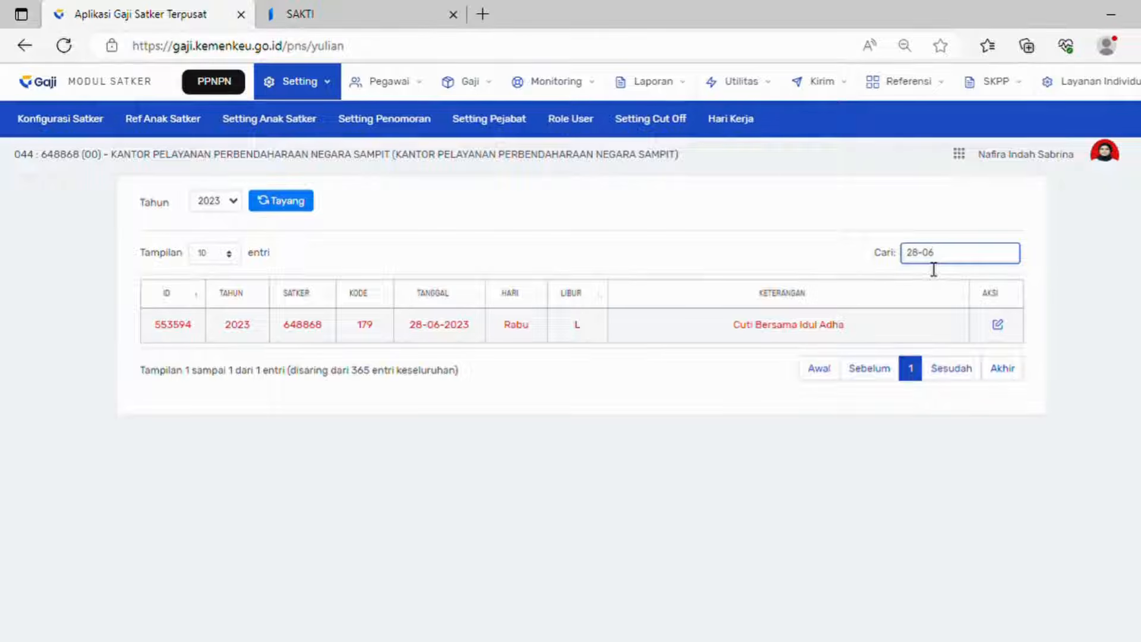
left_click(999, 325)
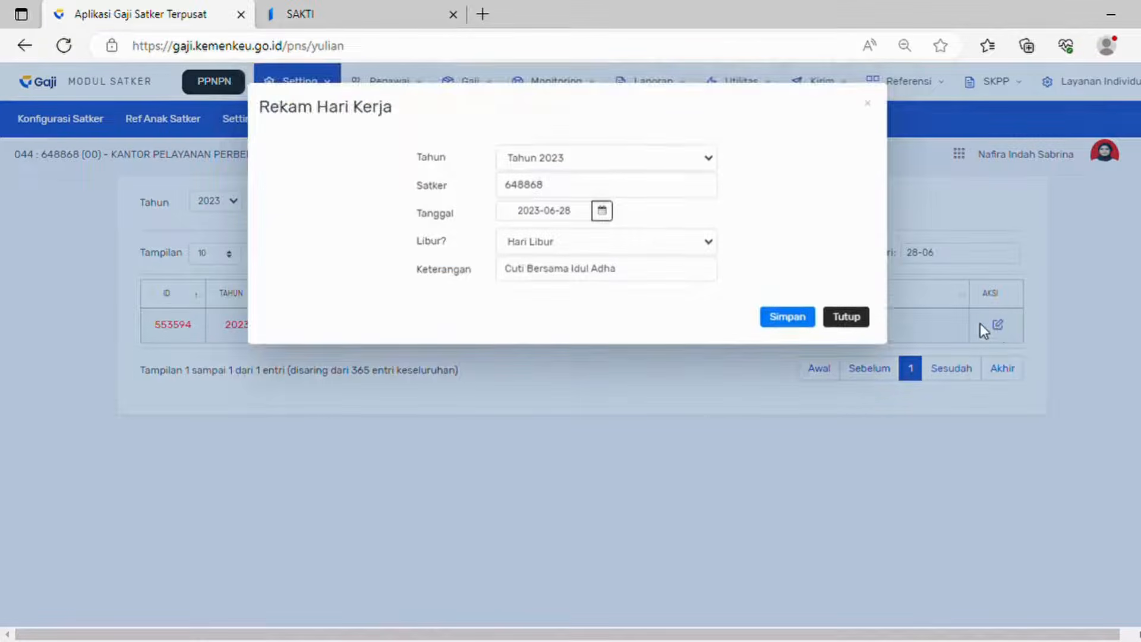
left_click(706, 245)
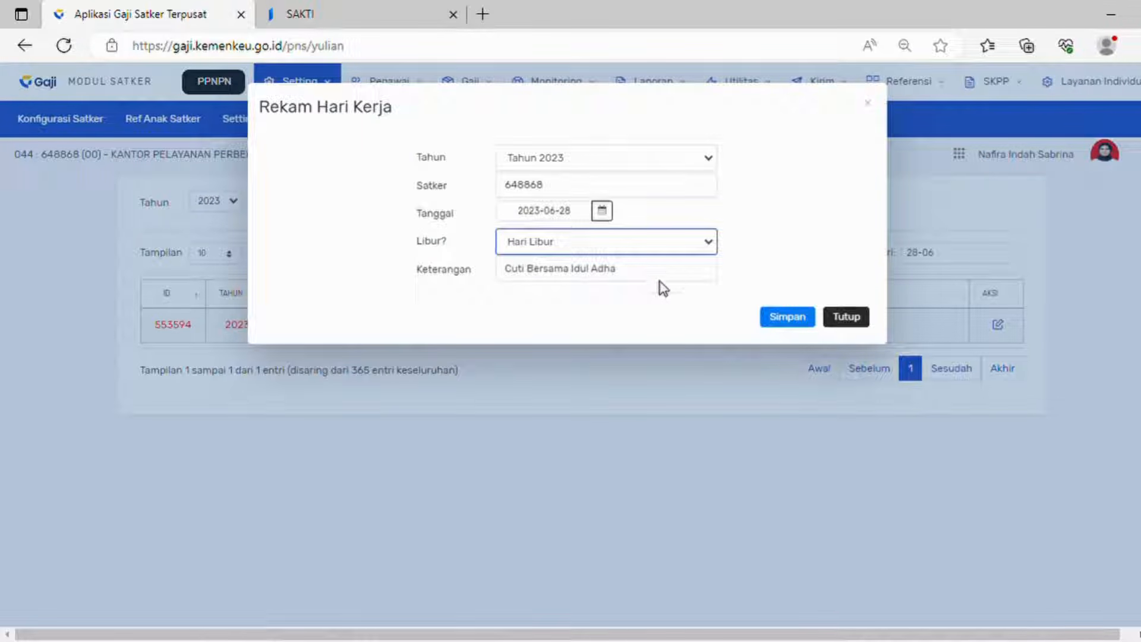
left_click(744, 257)
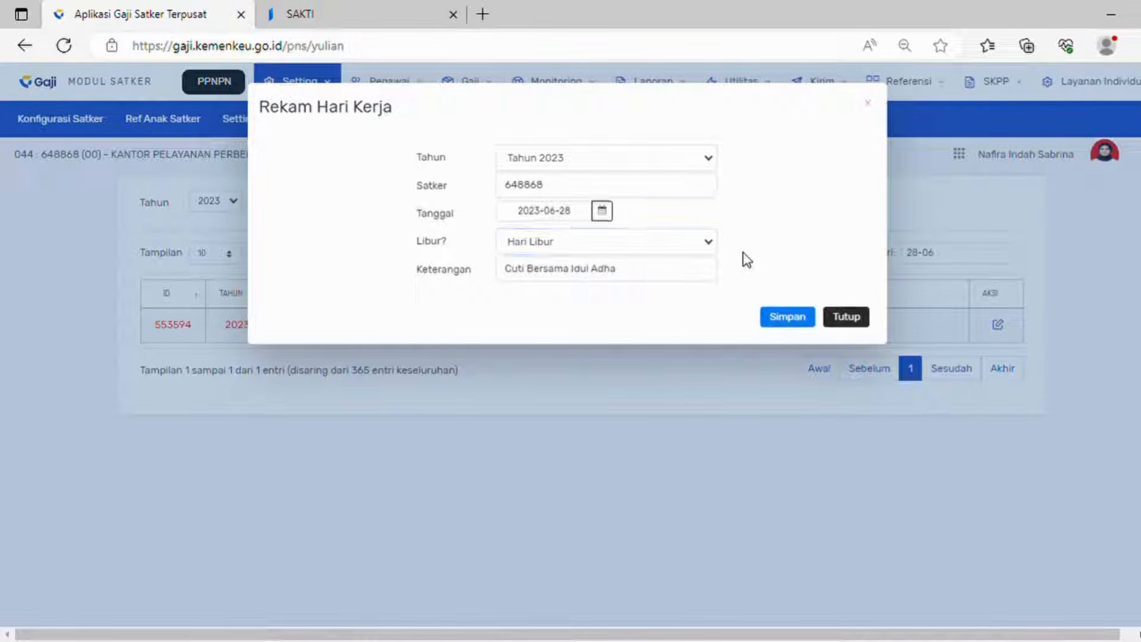
left_click(806, 321)
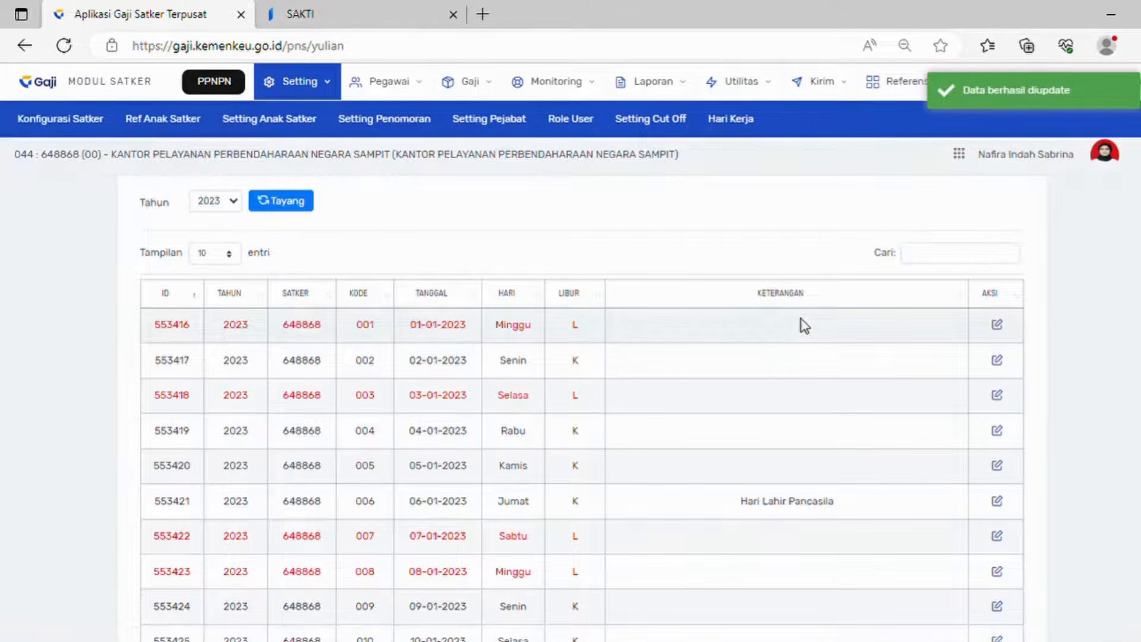
Step: Add a new Proses Uang Makan payment record for month 06 Juni, year 2023
left_click(483, 94)
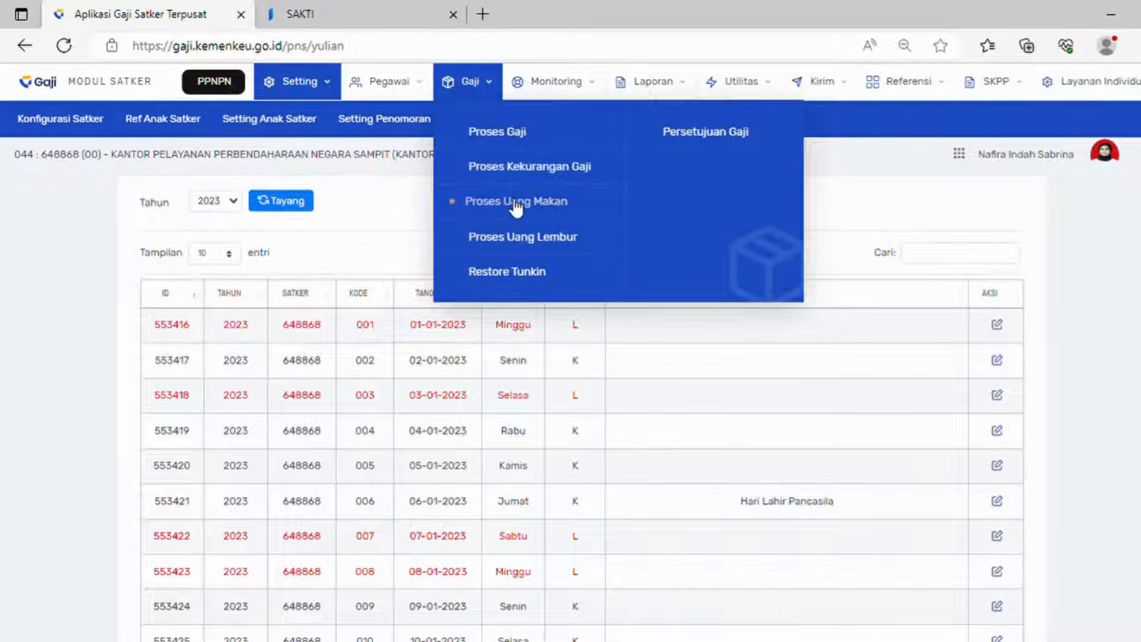
left_click(514, 205)
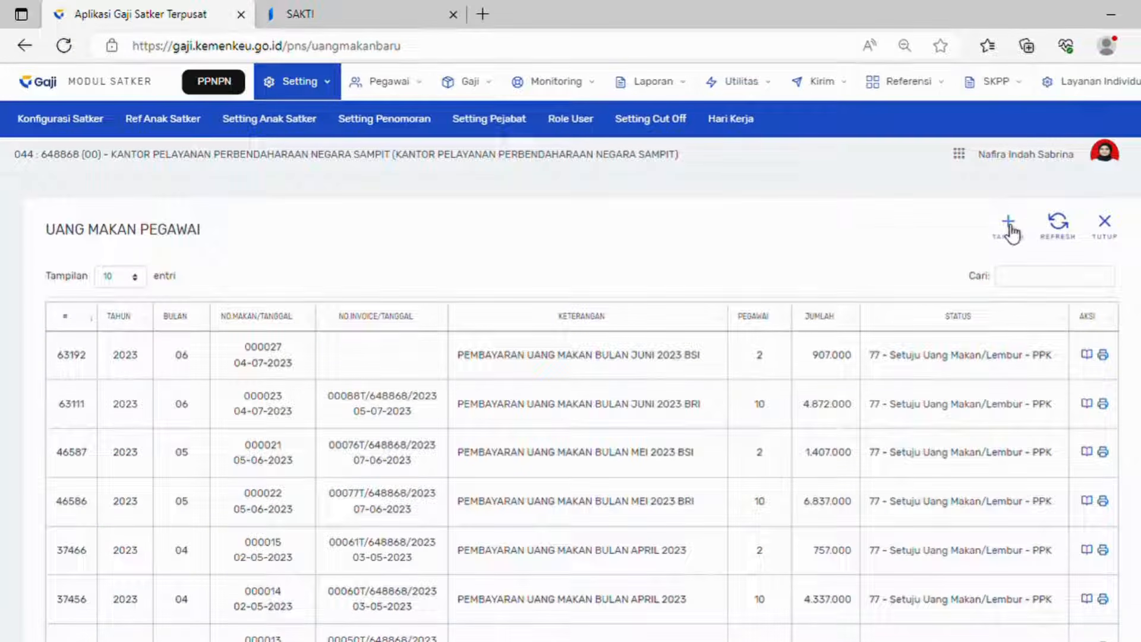
left_click(1013, 224)
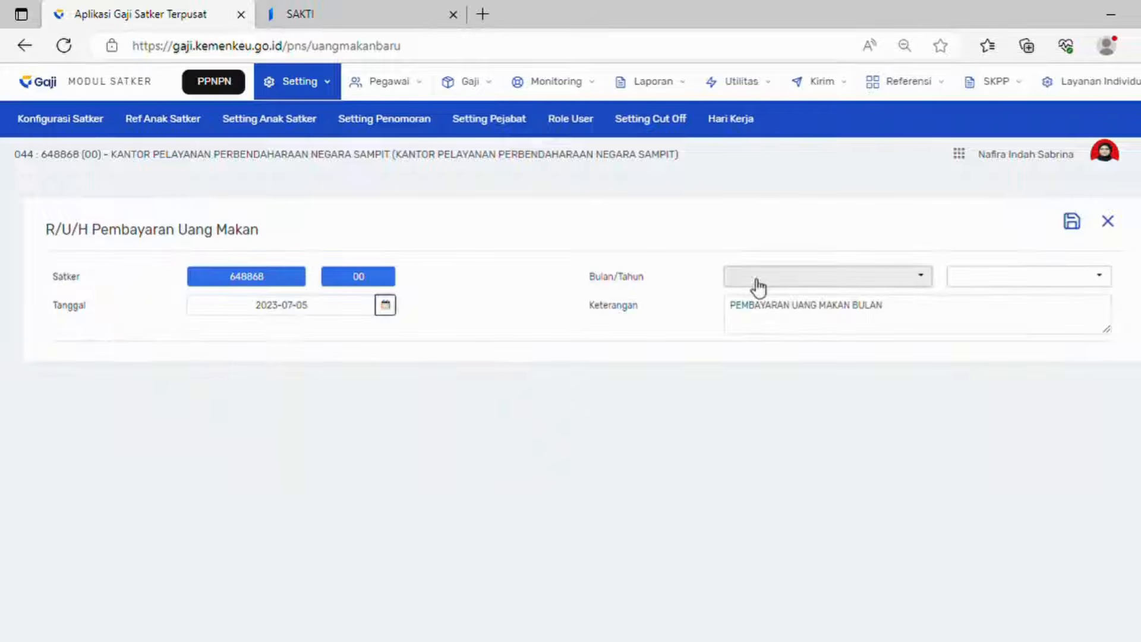
left_click(843, 277)
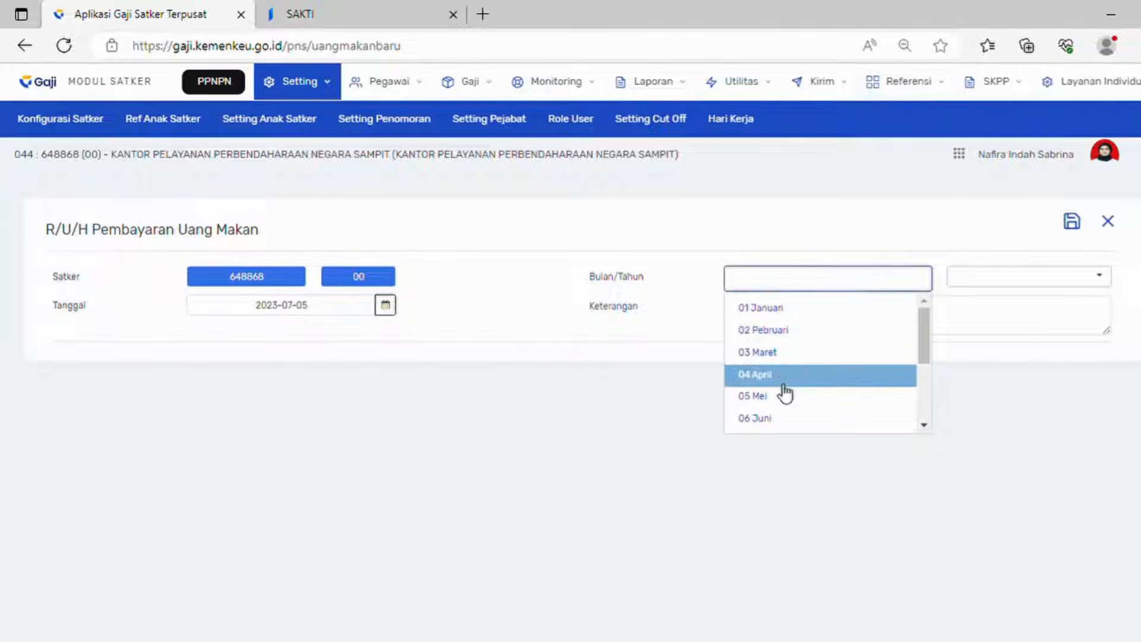
left_click(781, 421)
left_click(1001, 278)
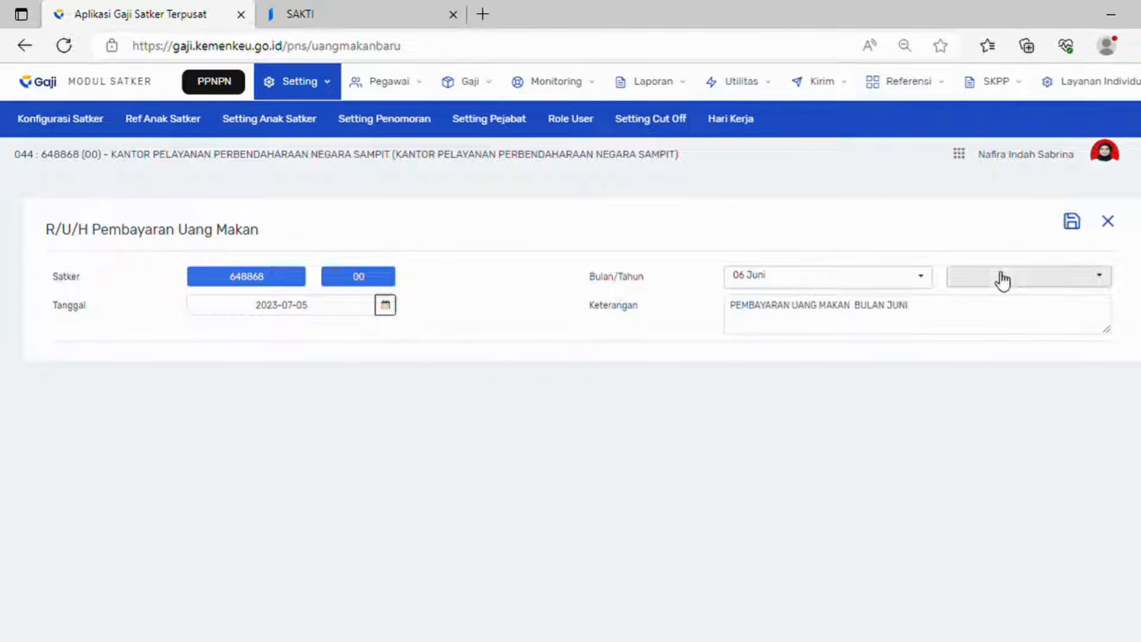
left_click(982, 315)
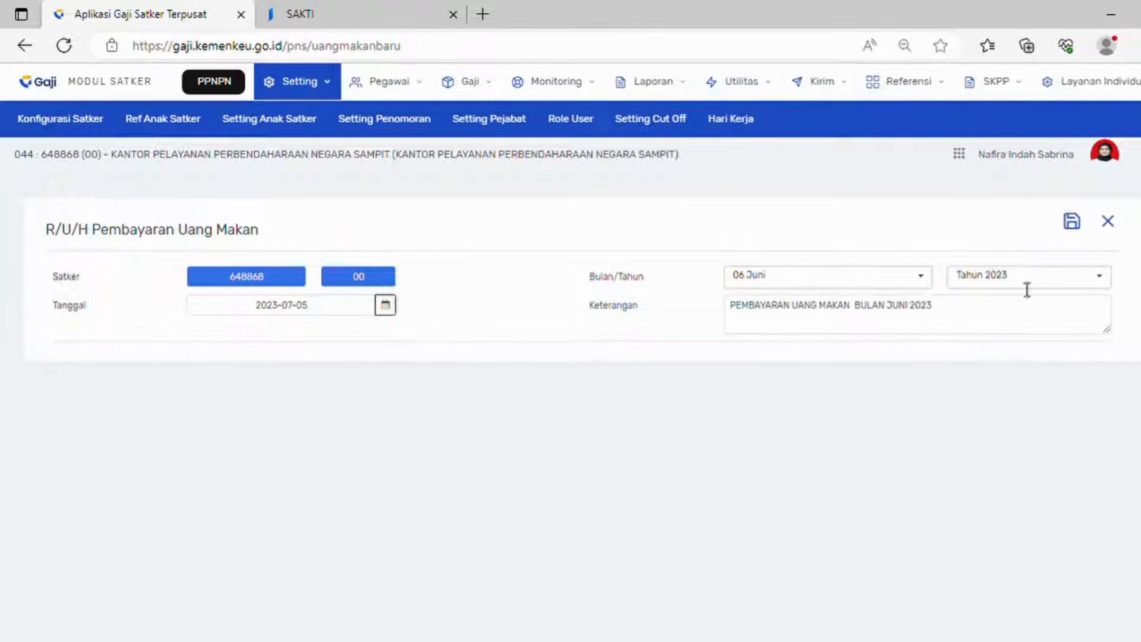
left_click(1072, 225)
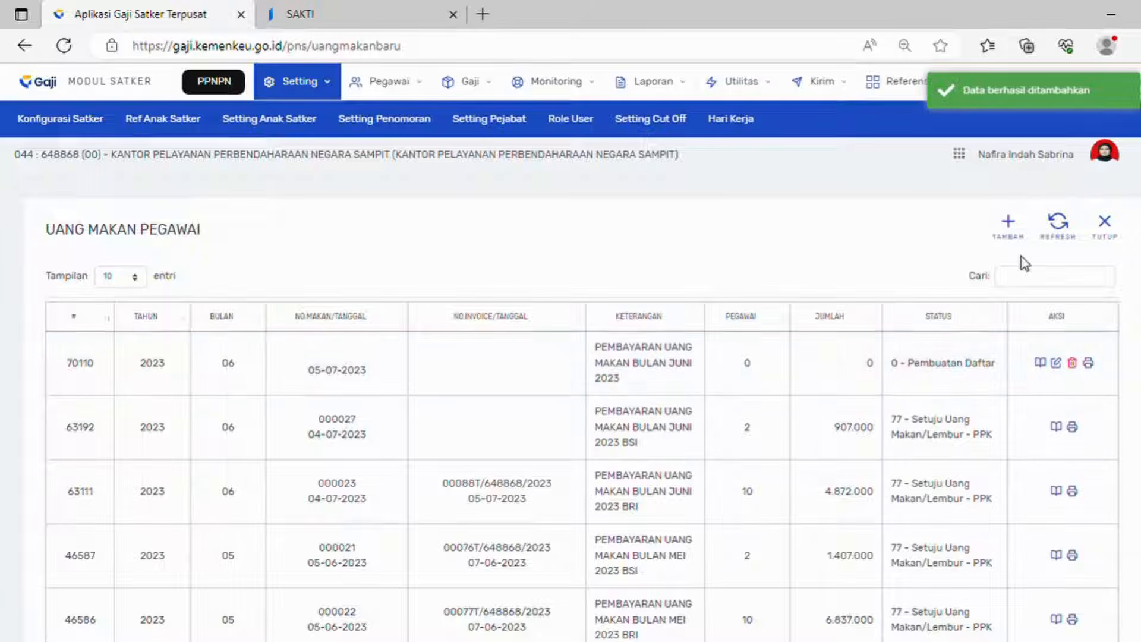
Step: Append BRI to the June 2023 record's Keterangan, save, and reopen the refreshed record
left_click(1057, 363)
left_click(983, 306)
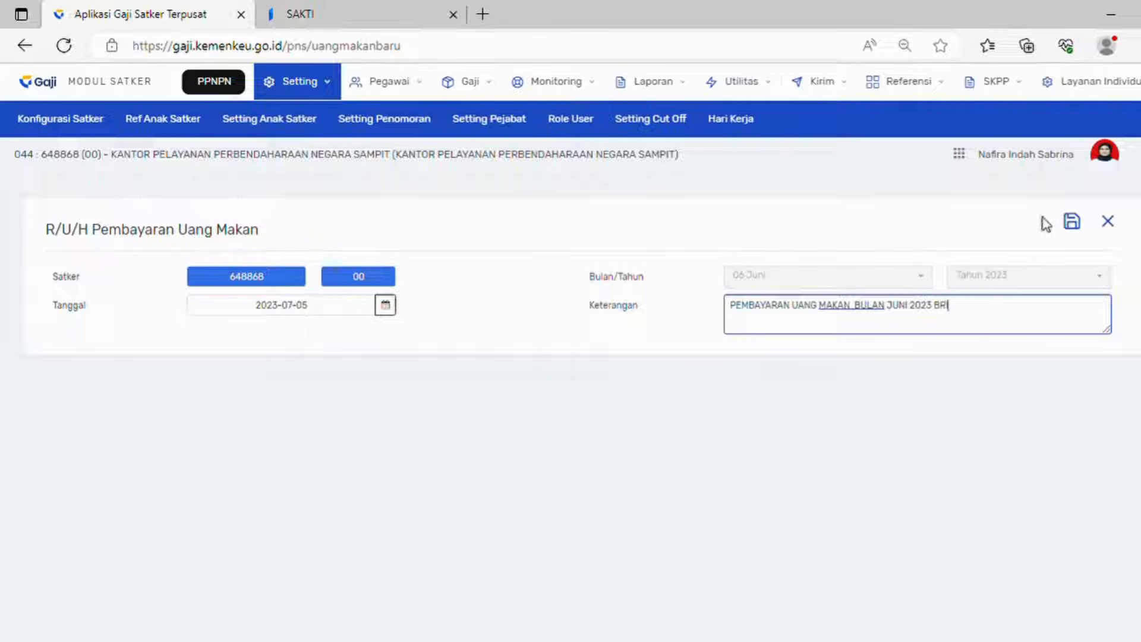
left_click(1072, 224)
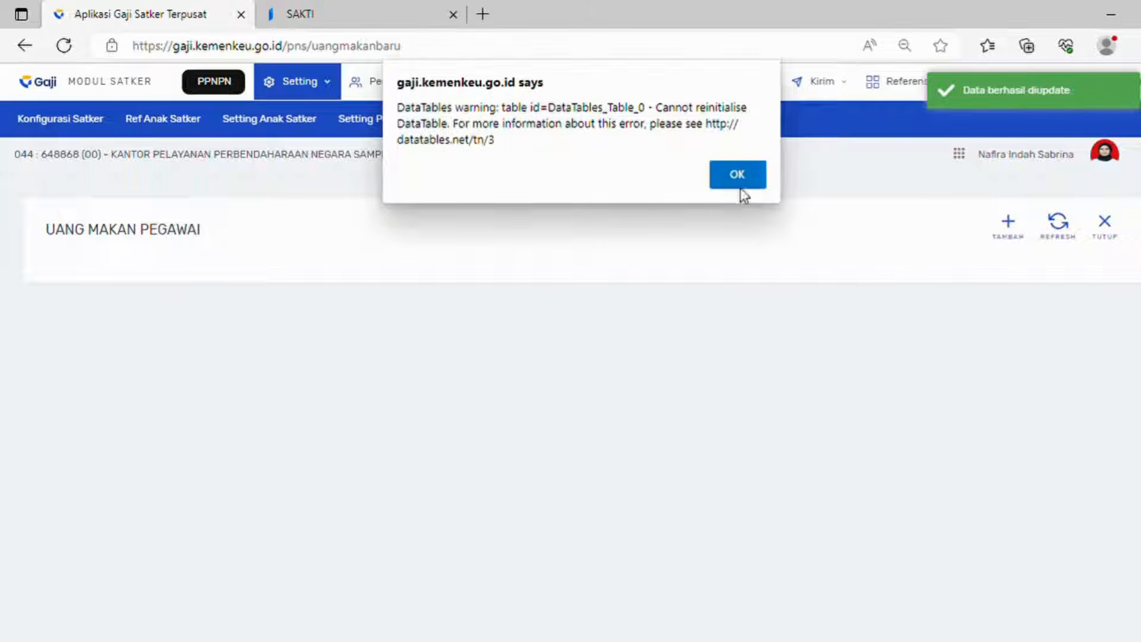
left_click(740, 174)
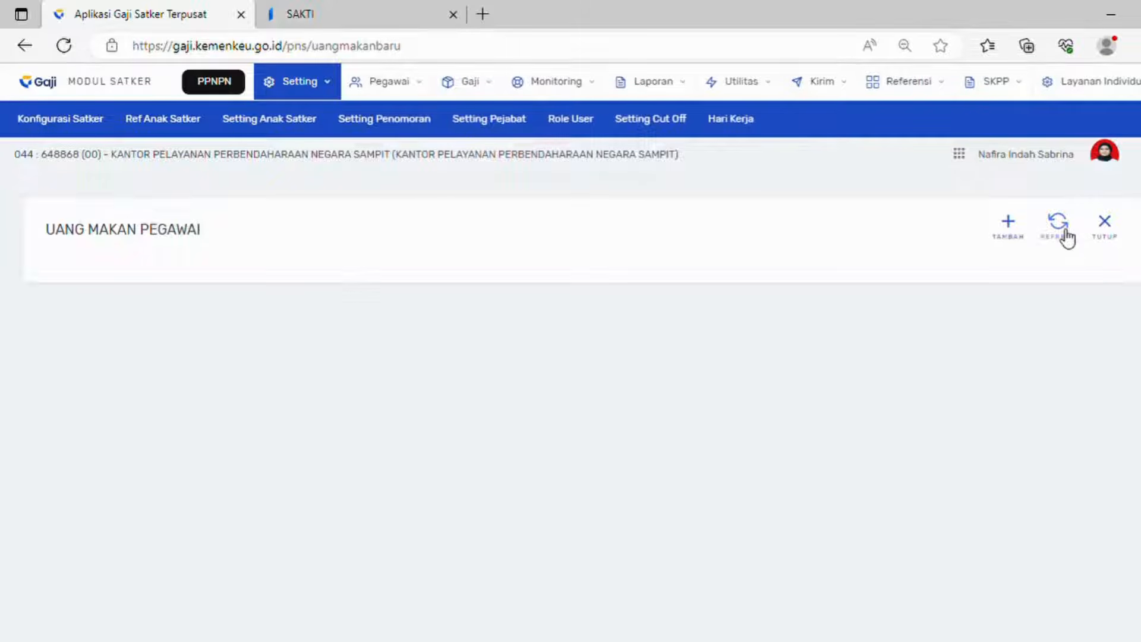
left_click(1064, 232)
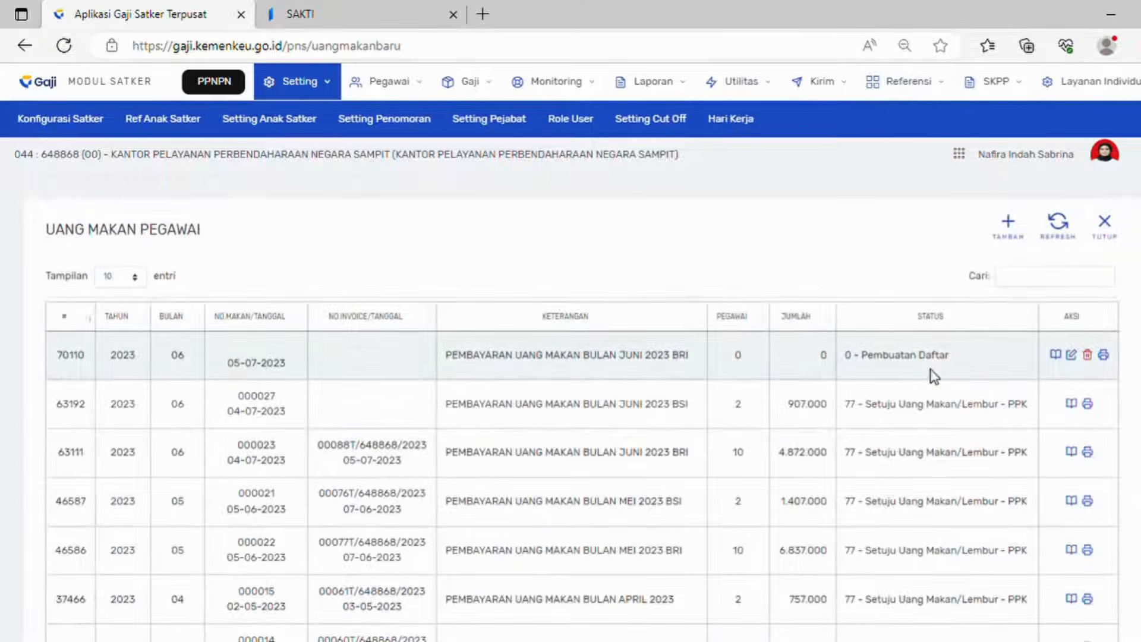
left_click(1058, 356)
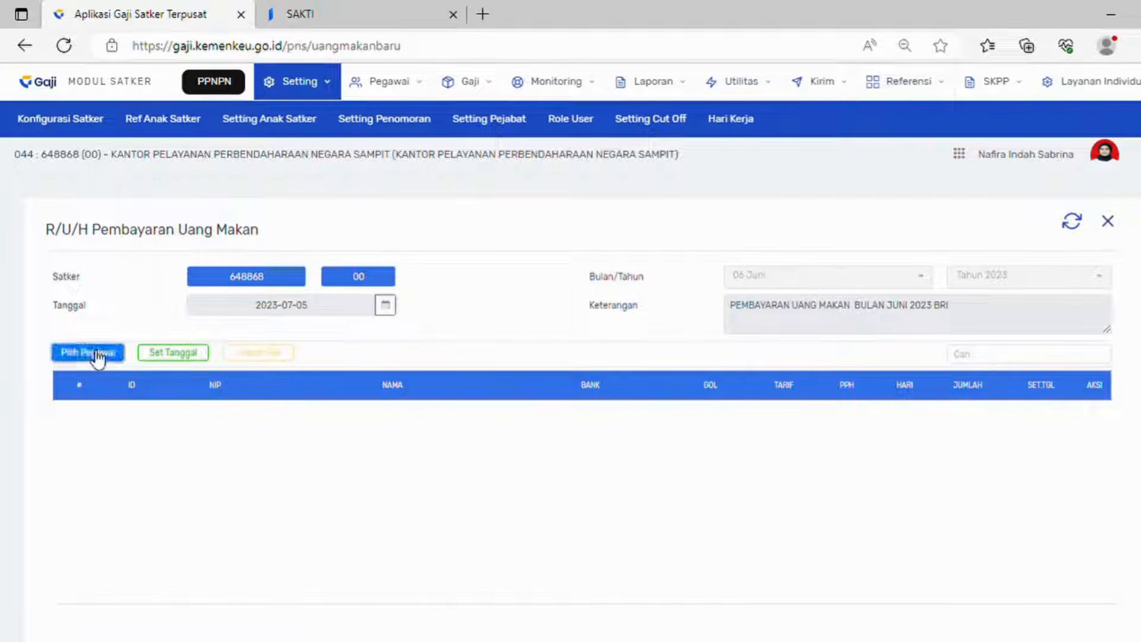
Step: Add one Bank Rakyat Indonesia employee to the record at tarif 35.000
left_click(92, 352)
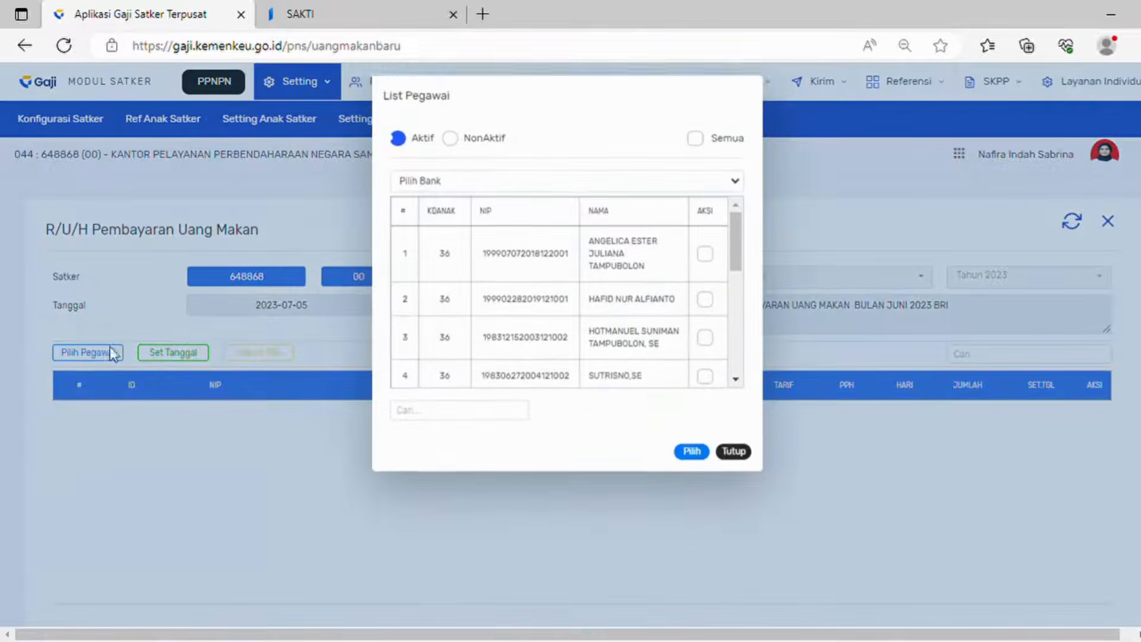
left_click(457, 182)
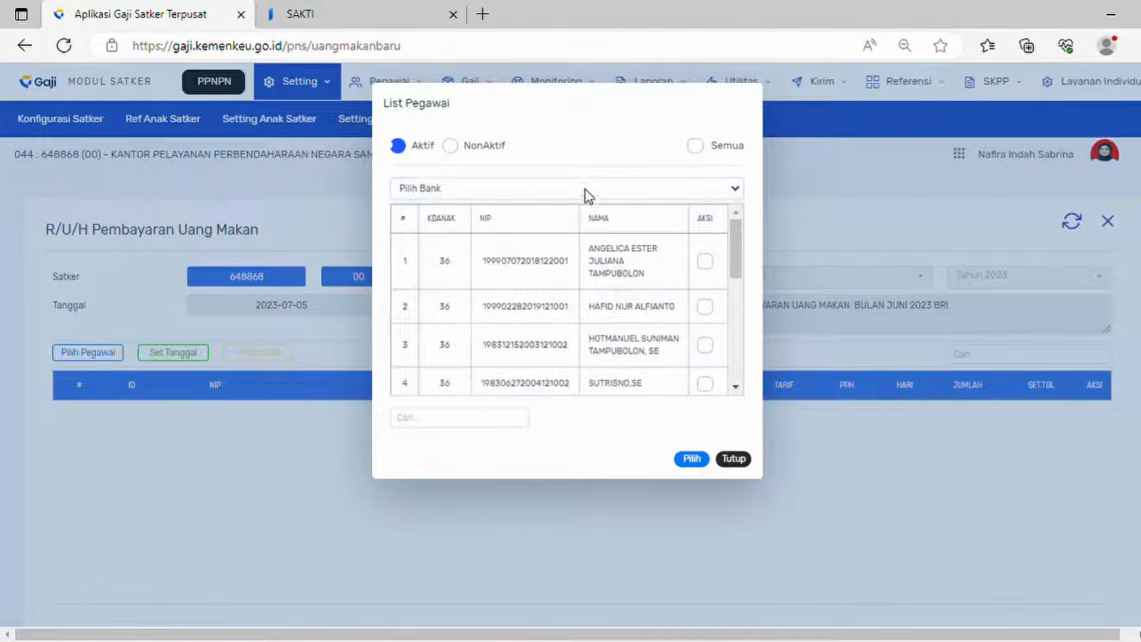
scroll(637, 363, "down", 5)
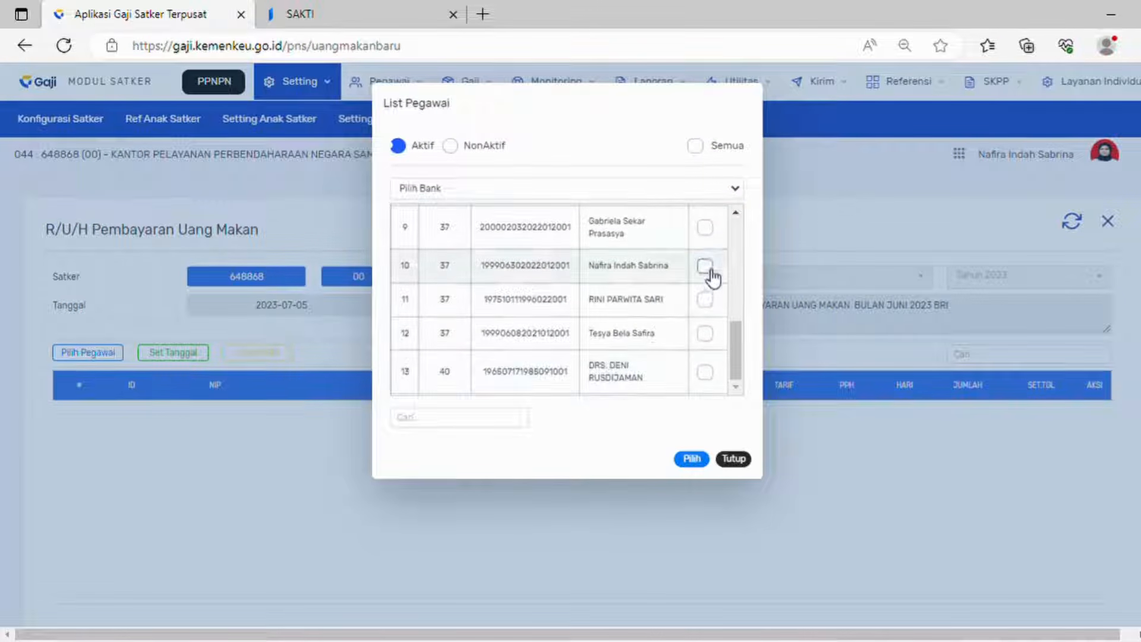
left_click(706, 268)
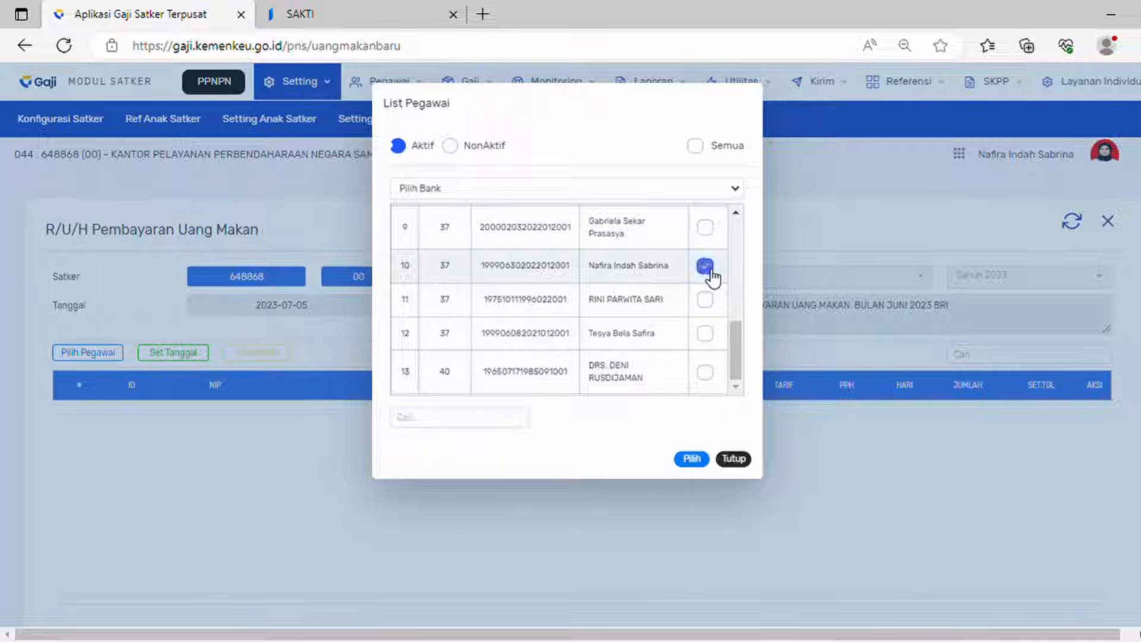
left_click(693, 460)
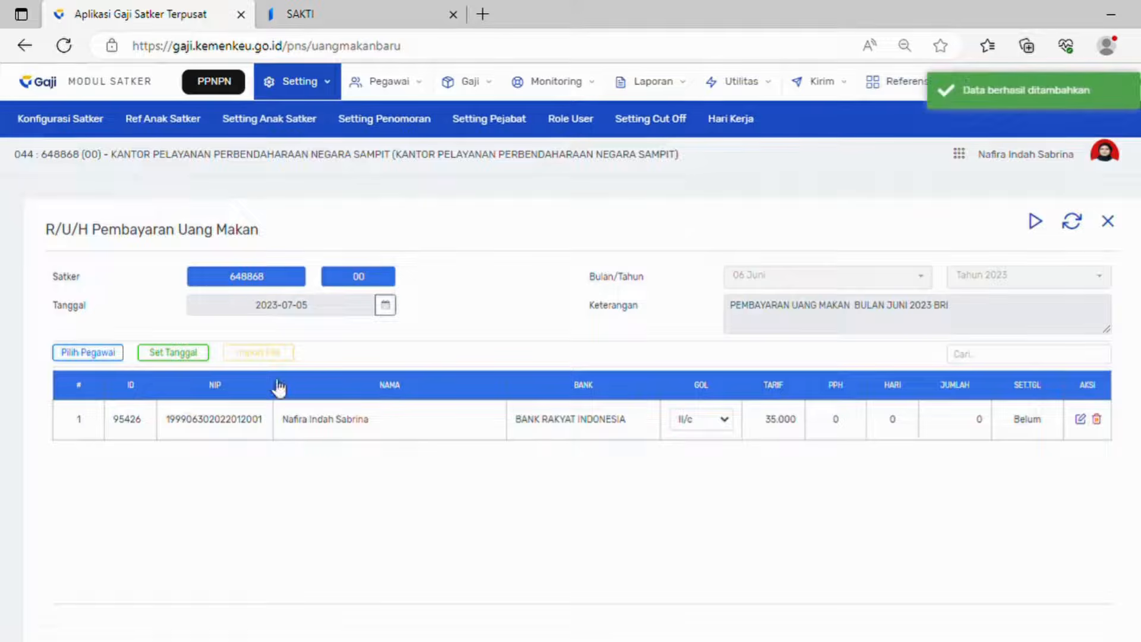
left_click(197, 354)
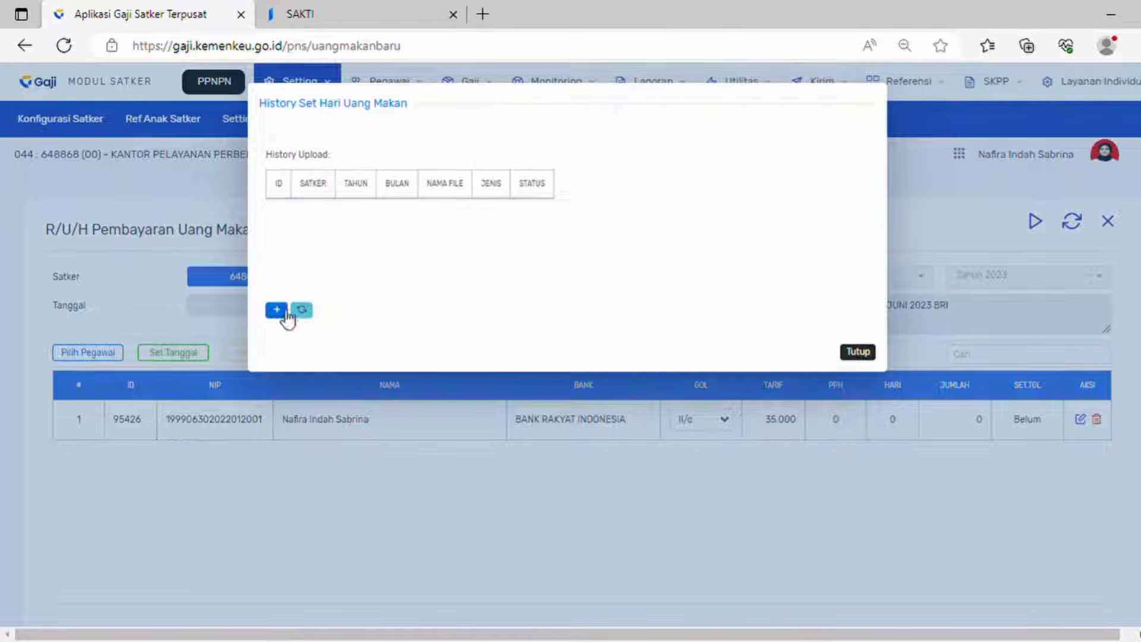
Step: Run Set Hari Uang Makan for 06/2023, refreshing until it reads Selesai, then close the history
left_click(285, 312)
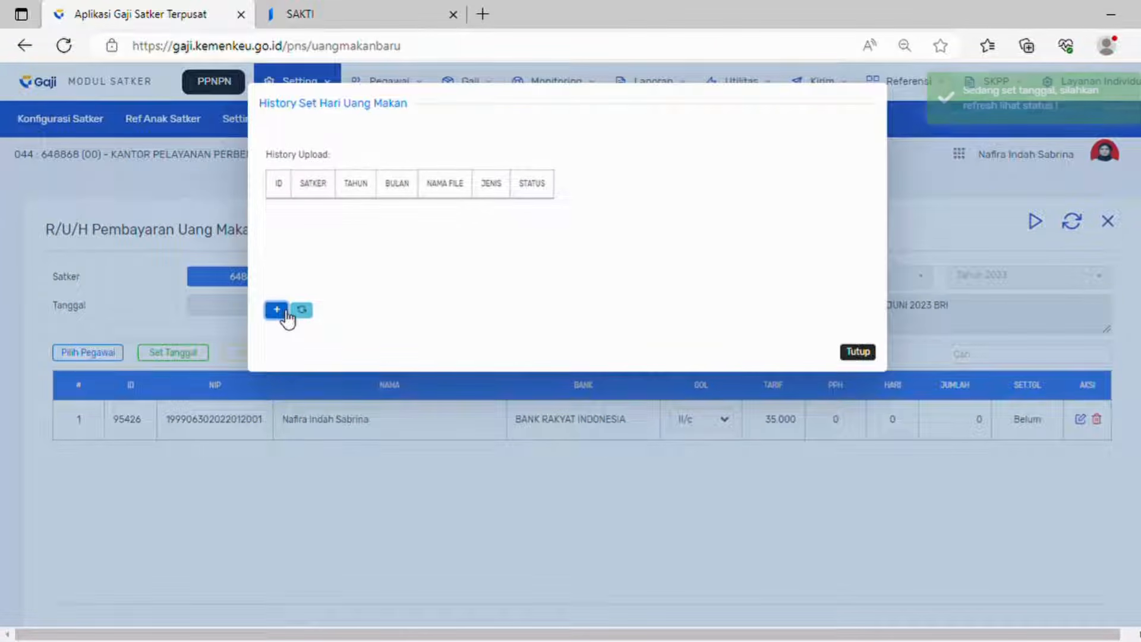
left_click(311, 312)
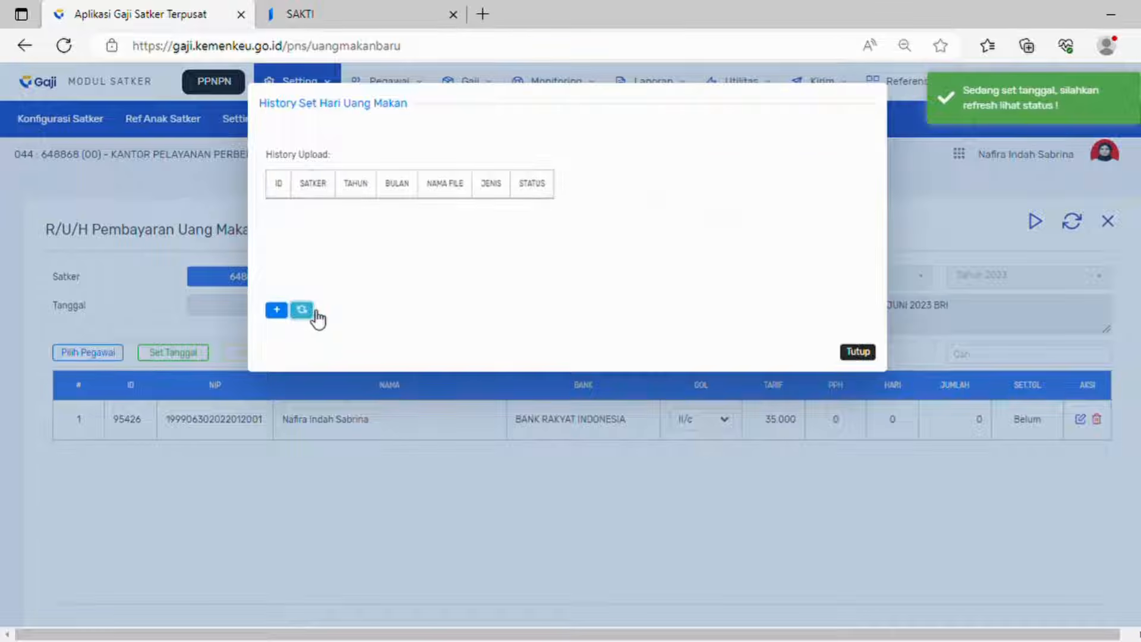
left_click(315, 311)
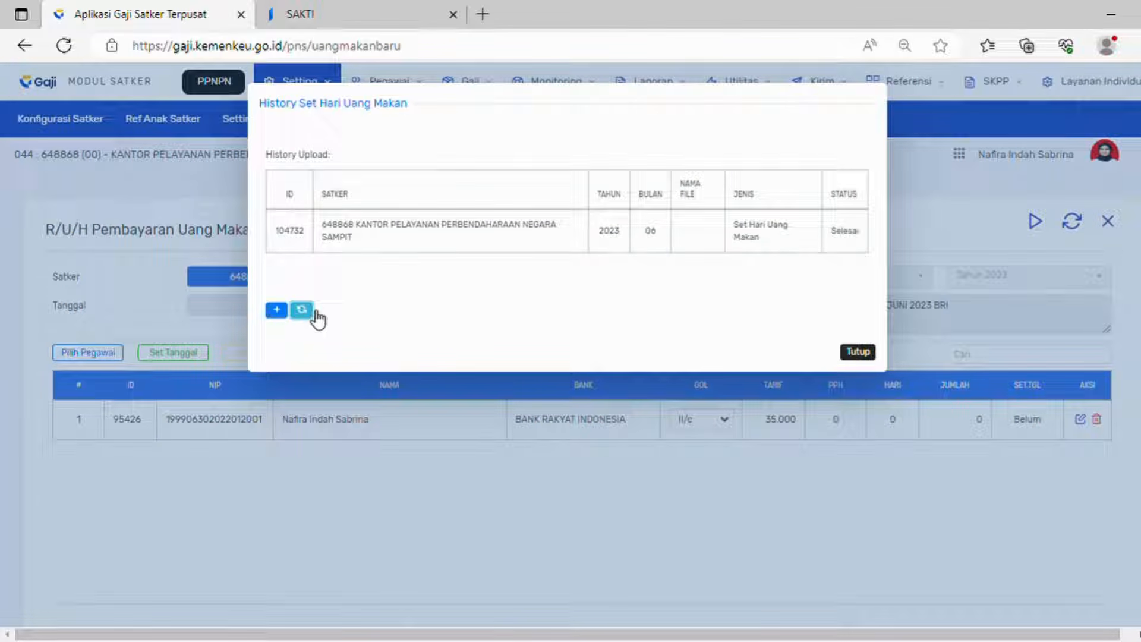
left_click(868, 354)
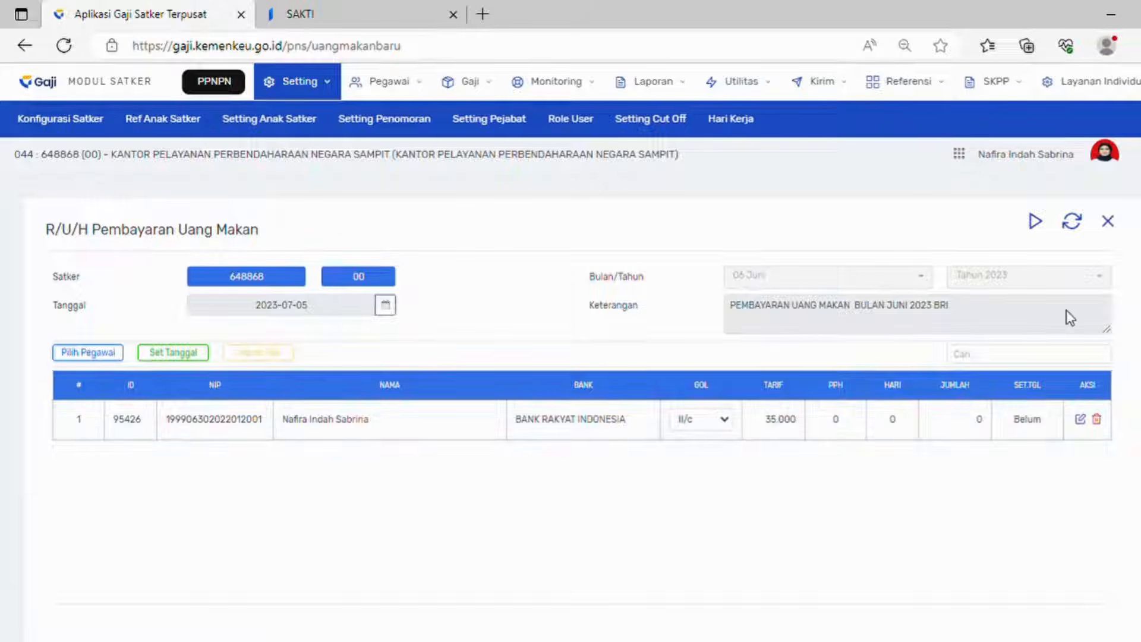
Step: Reload the June 2023 record and bring up the Import Hari Uang Makan window
left_click(1075, 227)
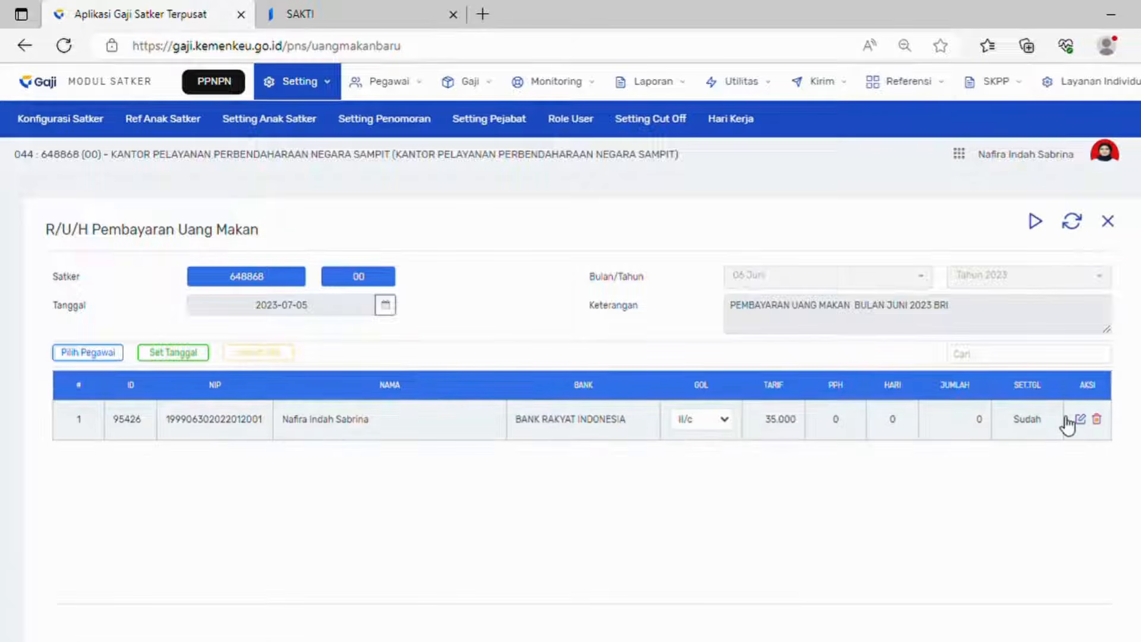
left_click(289, 356)
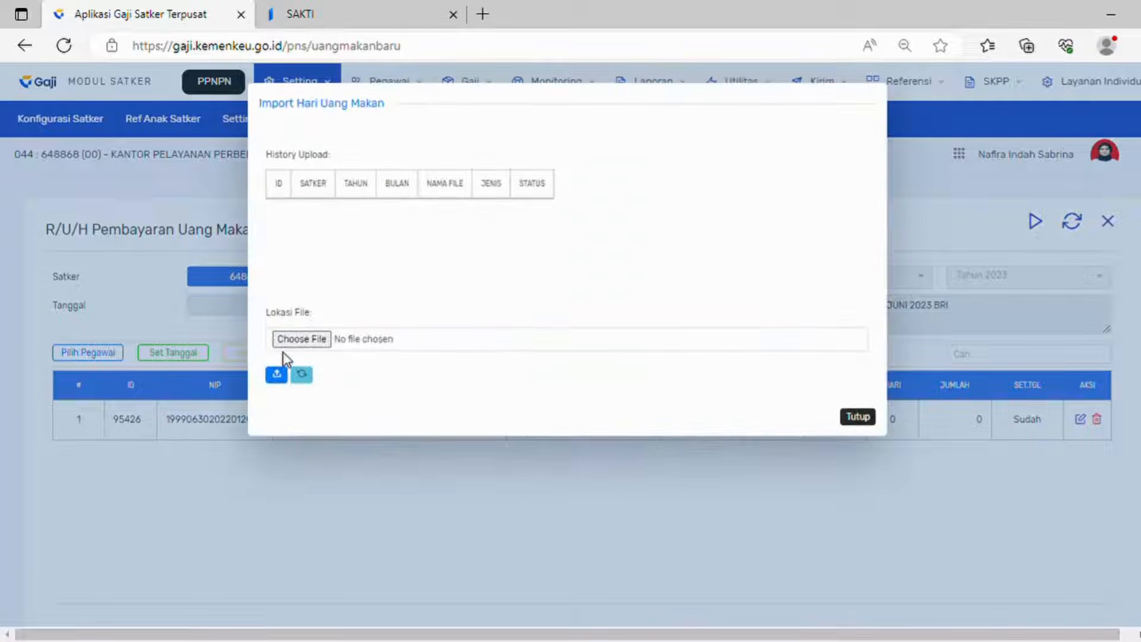
left_click(290, 379)
Step: Upload ADK Uang Makan.txt until its status shows Selesai, then start Proses on the payment form
left_click(314, 343)
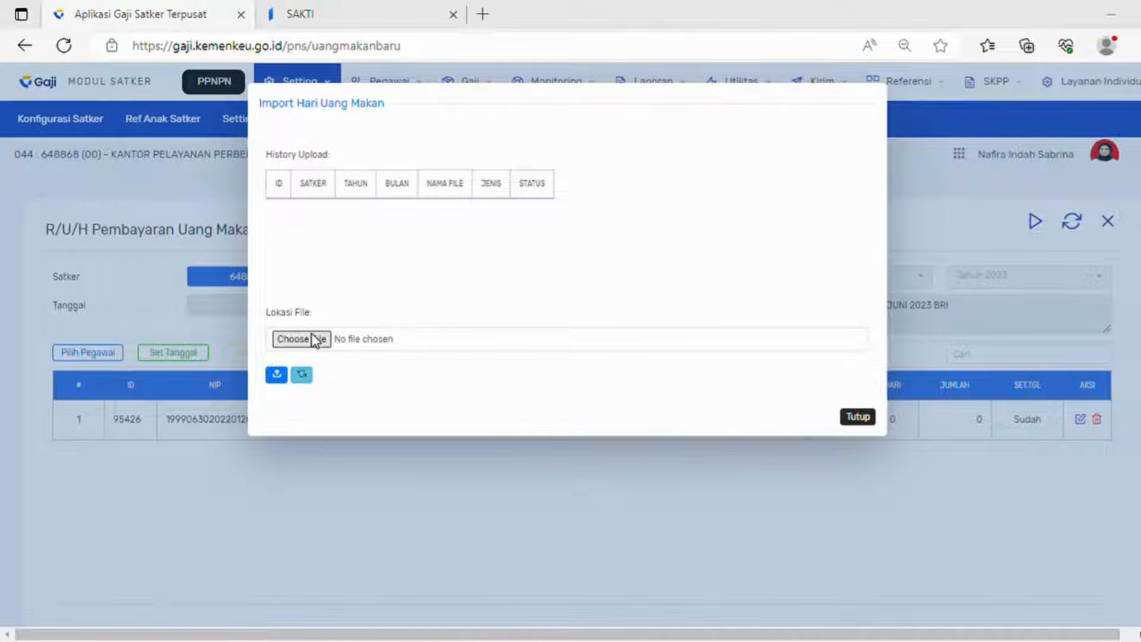
double_click(254, 161)
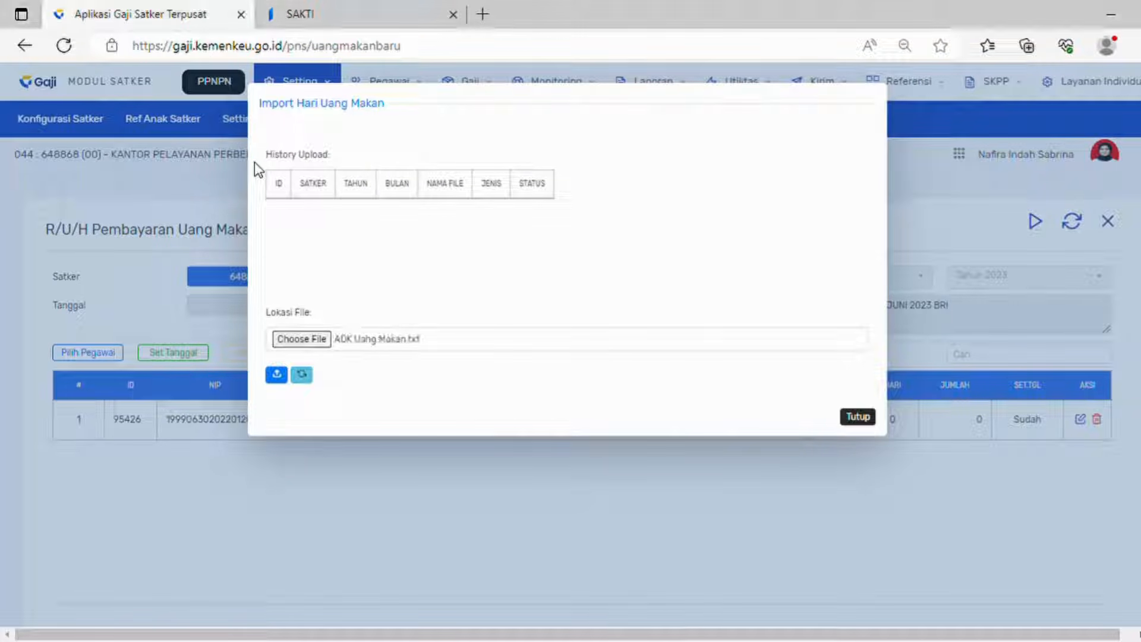
left_click(276, 376)
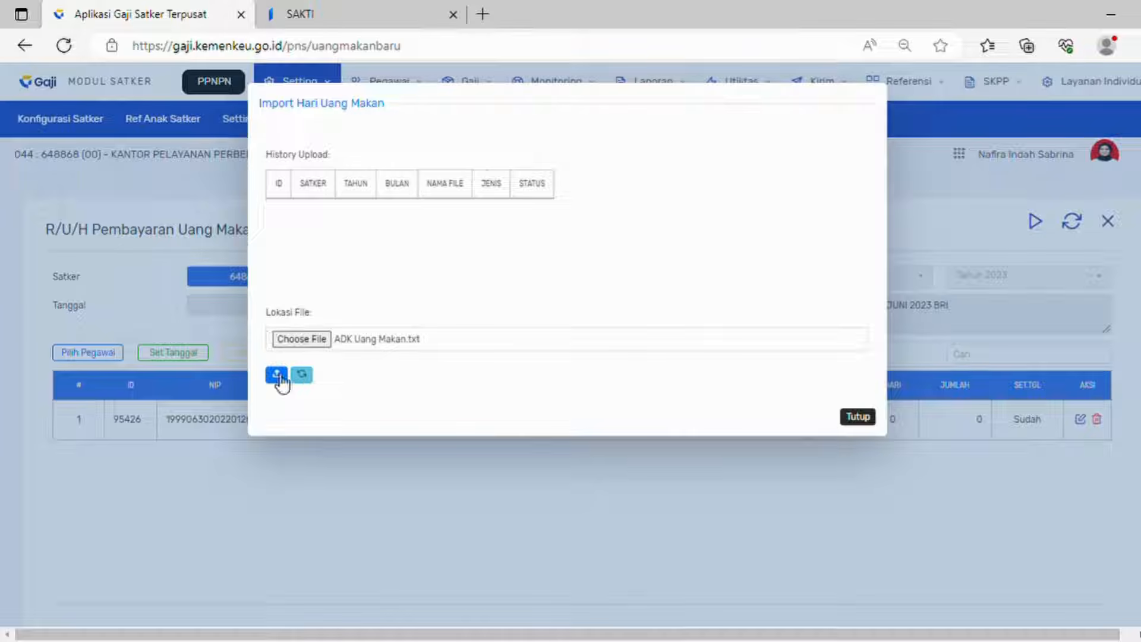
left_click(310, 378)
left_click(302, 374)
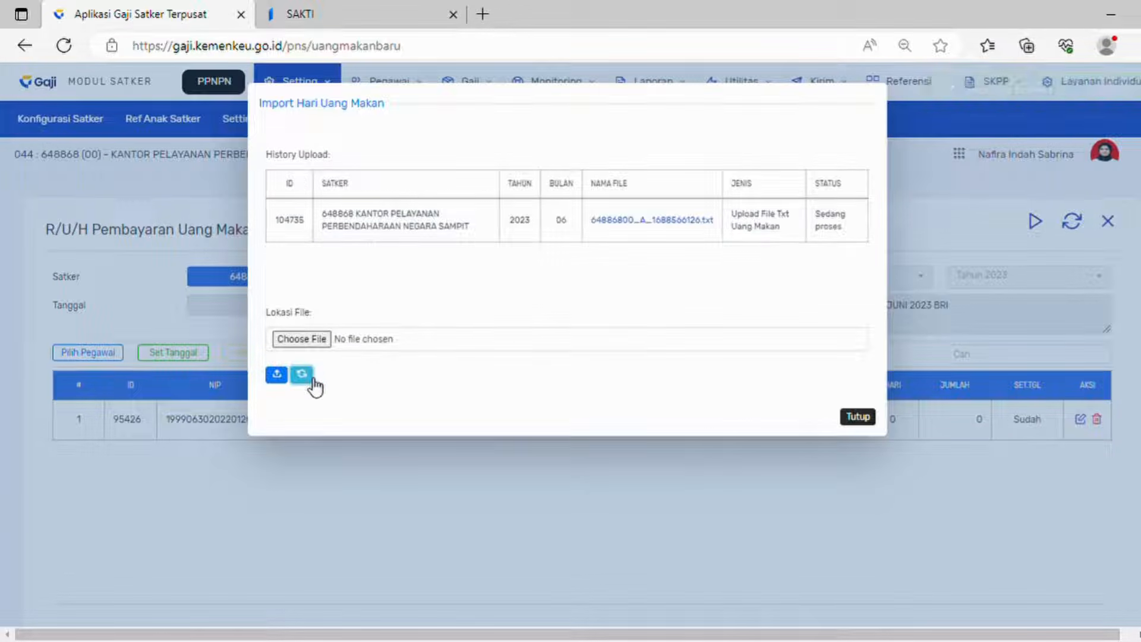
left_click(302, 374)
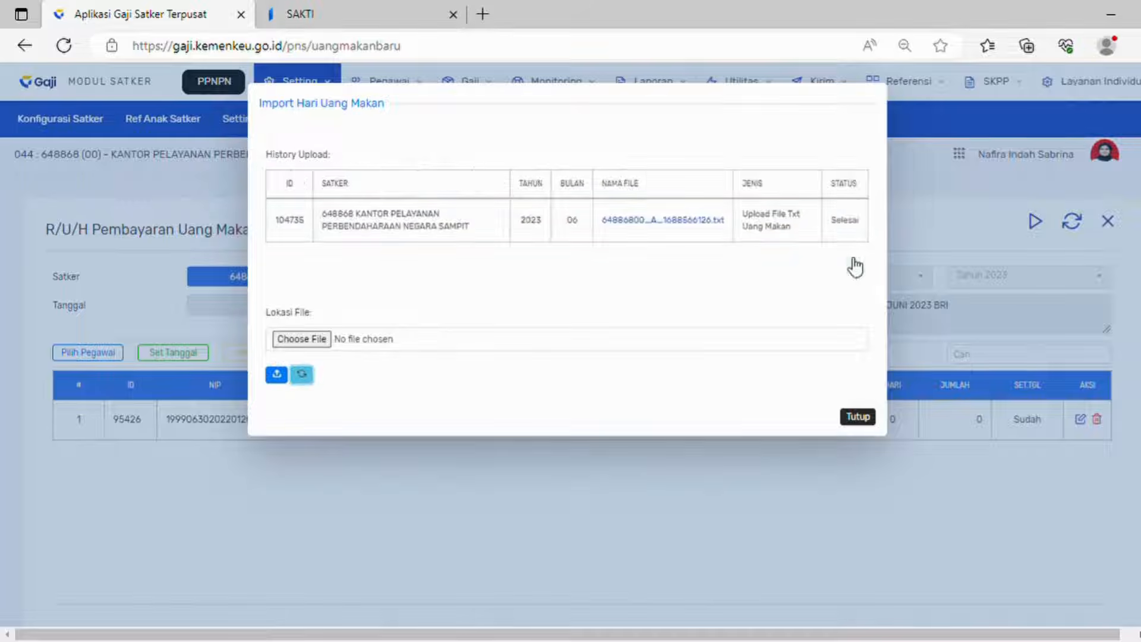
left_click(860, 419)
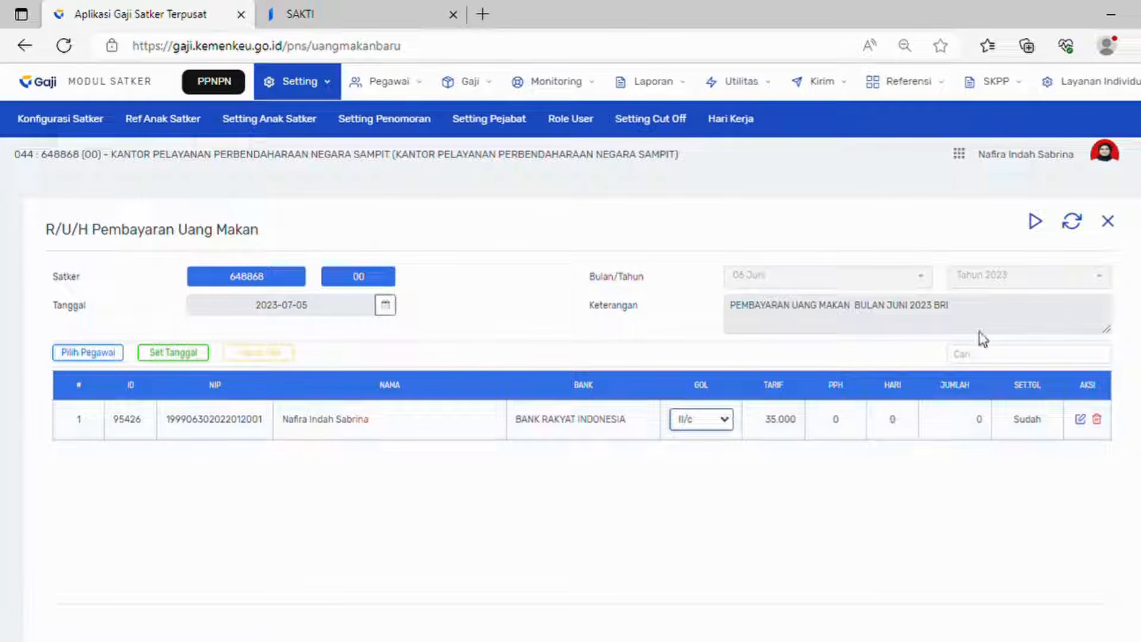
left_click(1046, 225)
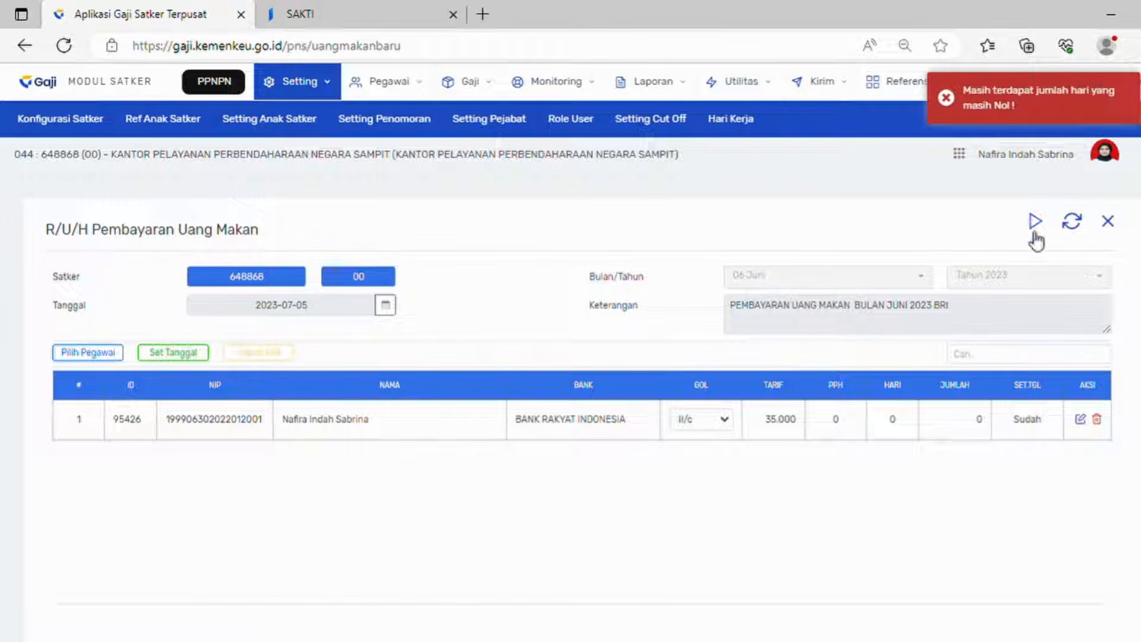
Step: Calculate the June allowance so record 70110 shows 2 days, 70.000 and 4 - Selesai
left_click(1074, 224)
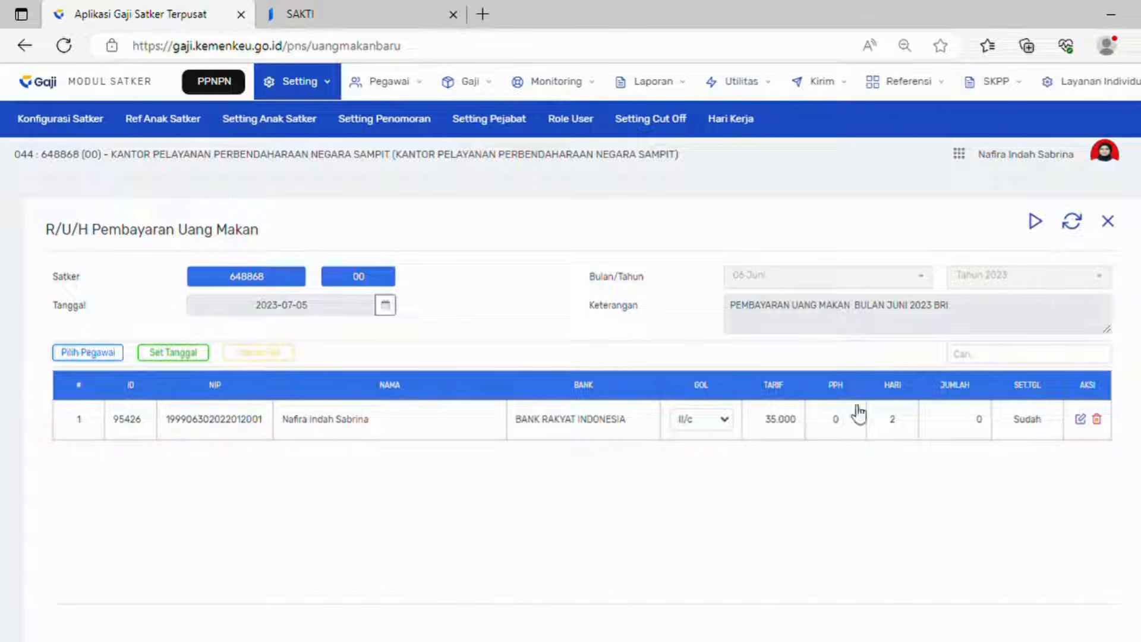
left_click(1040, 232)
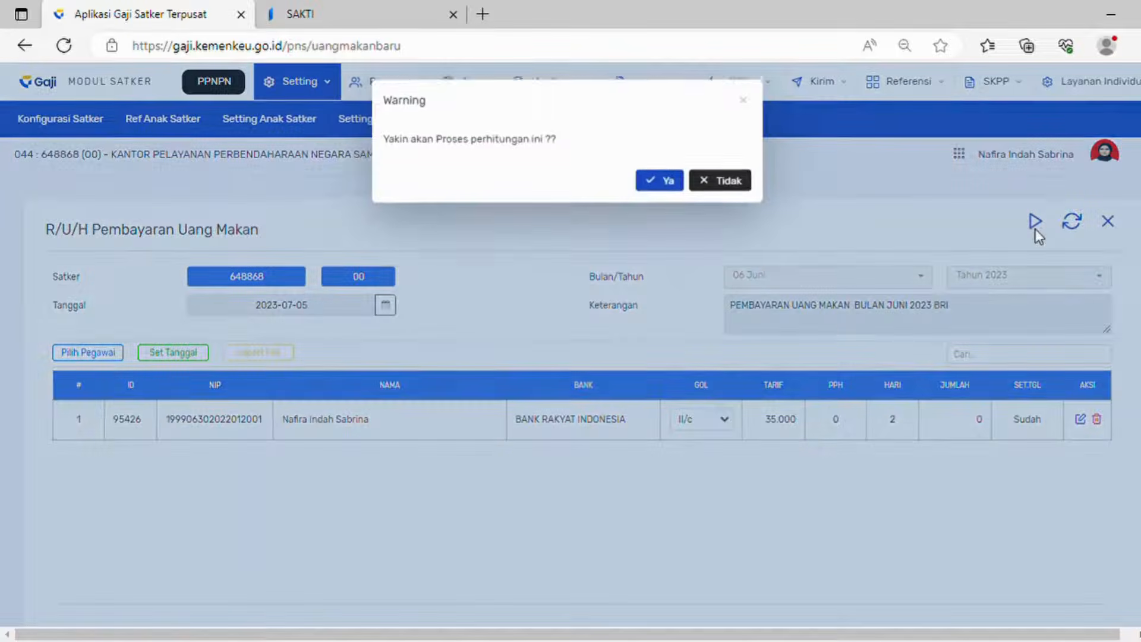
left_click(659, 178)
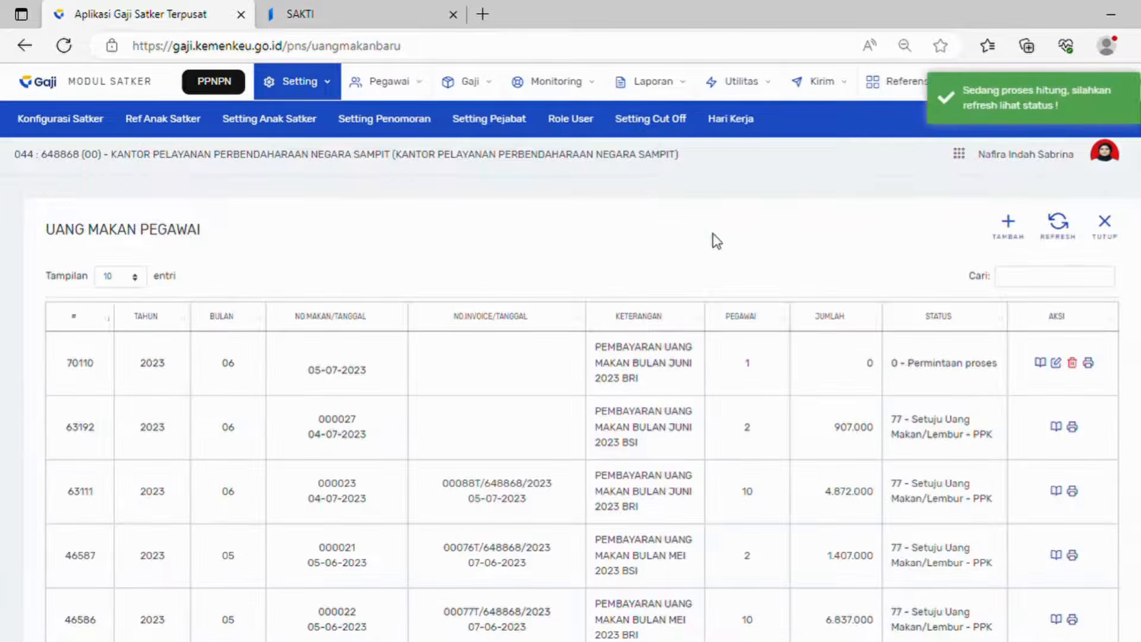
left_click(1064, 229)
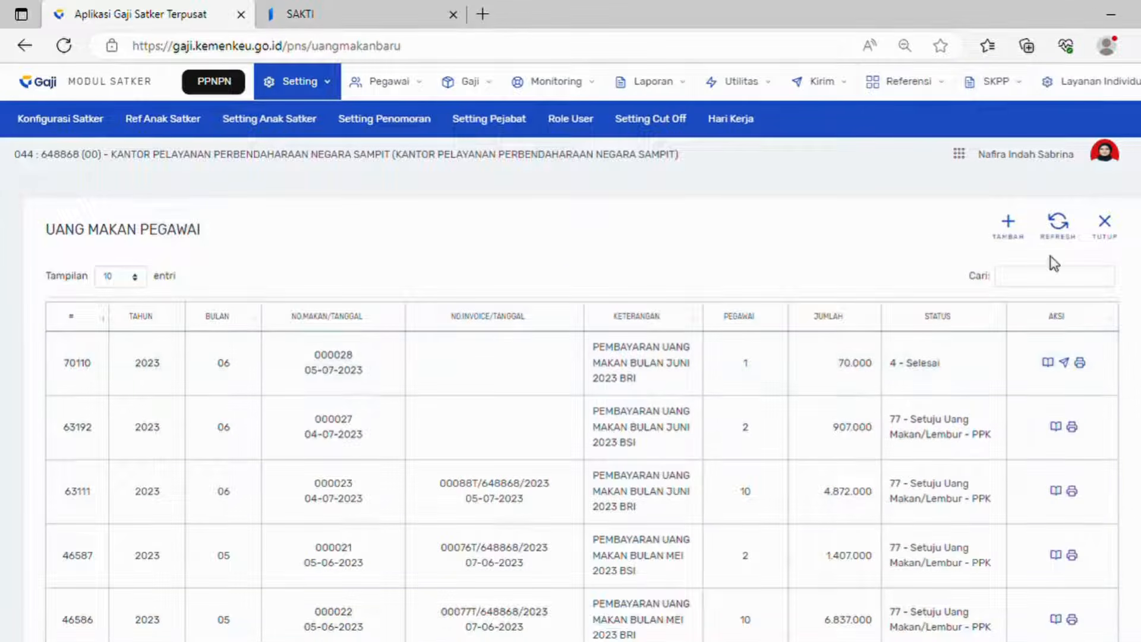
left_click(1059, 236)
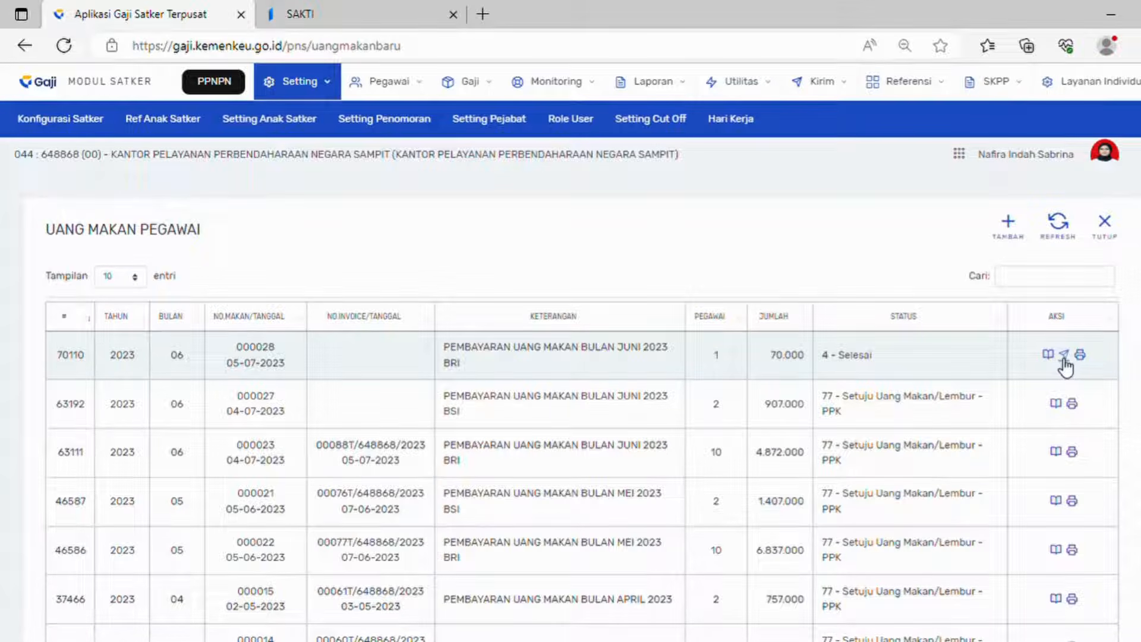
Step: Send record 70110 to the Bendahara and select Nominatif dan Rekap and Slip Uang Makan for printing
left_click(1064, 357)
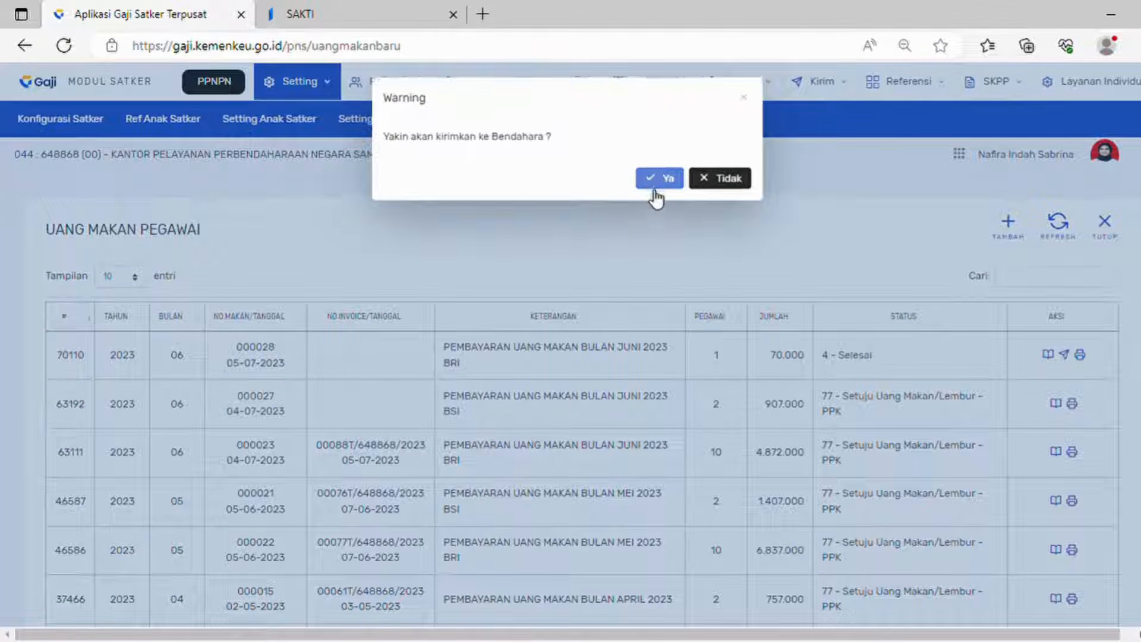
left_click(656, 186)
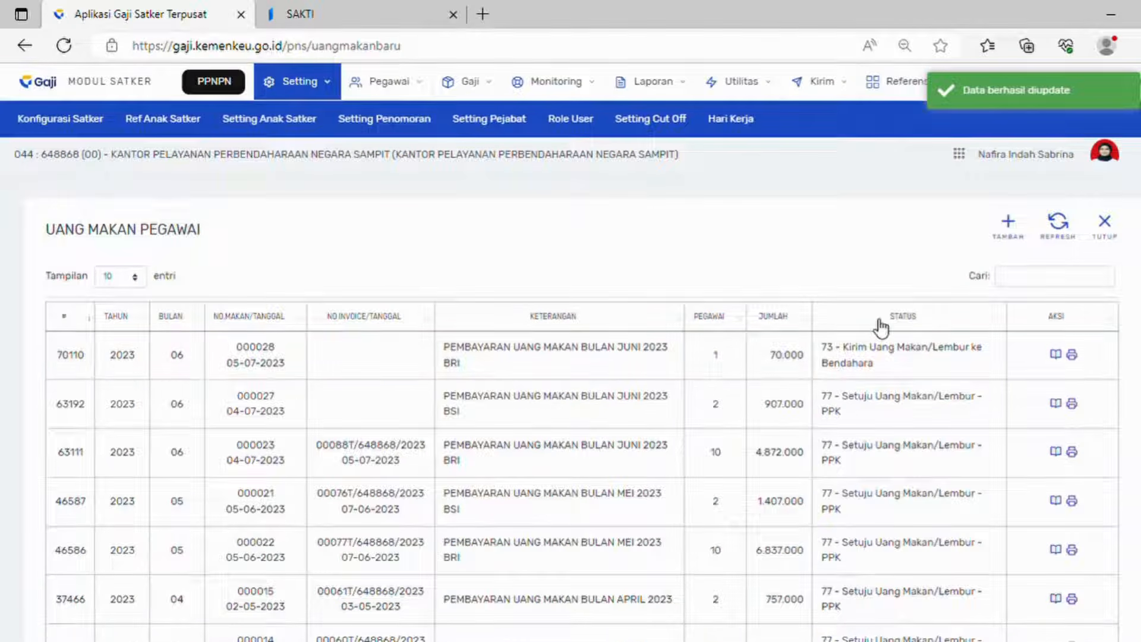
left_click(1072, 355)
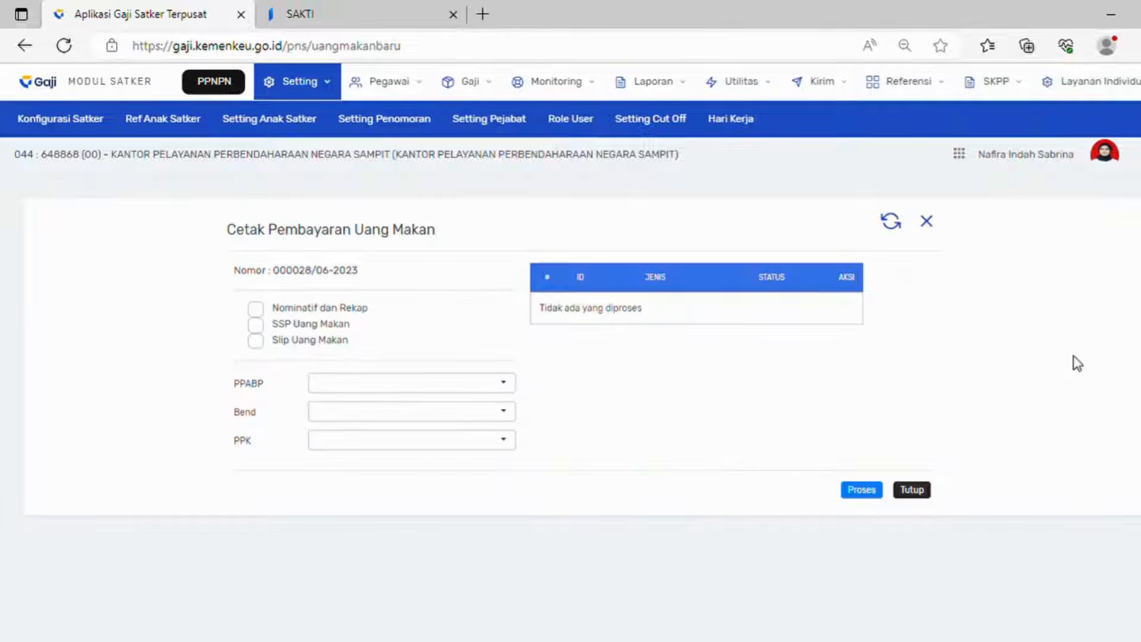
left_click(255, 309)
left_click(260, 345)
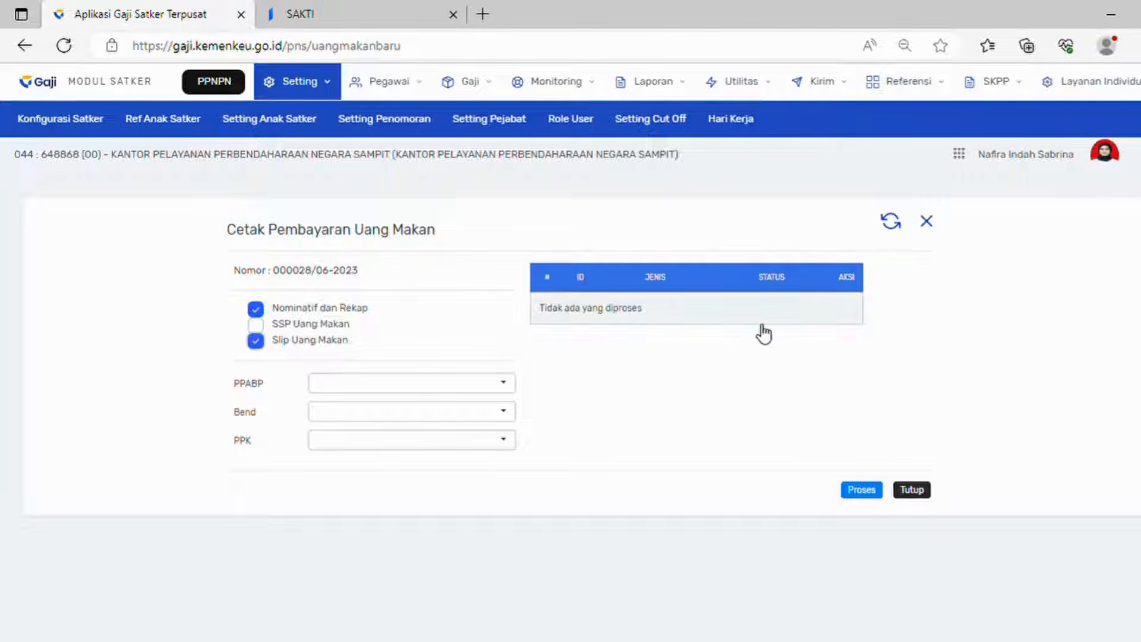
Step: Sign in to DIGIT with the treasurer's account using the saved password
left_click(869, 491)
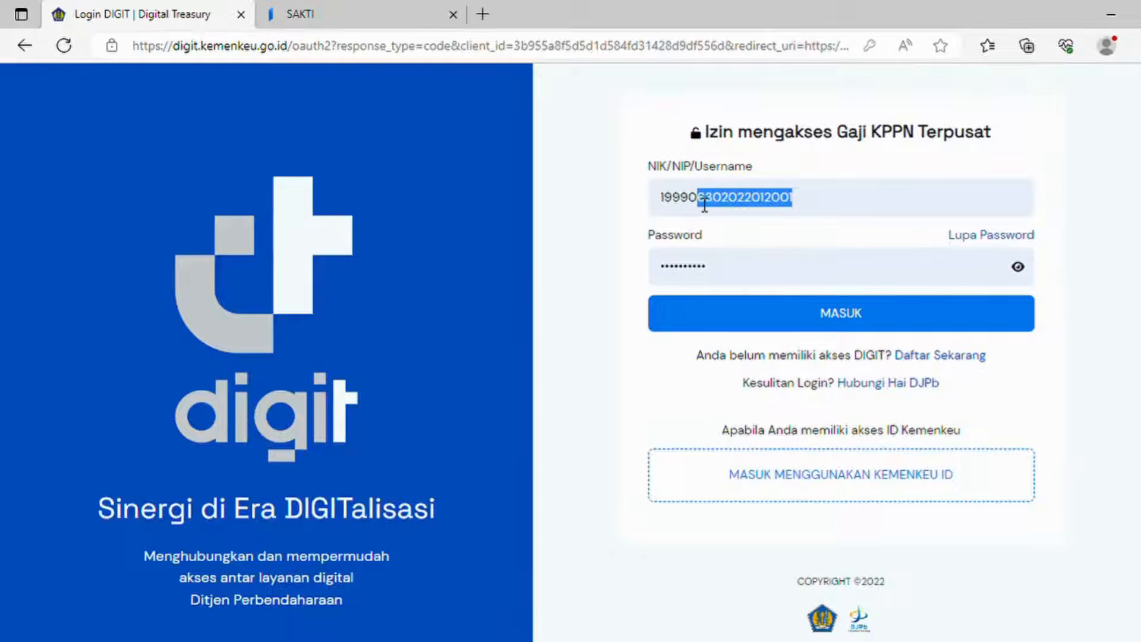
key("BackSpace")
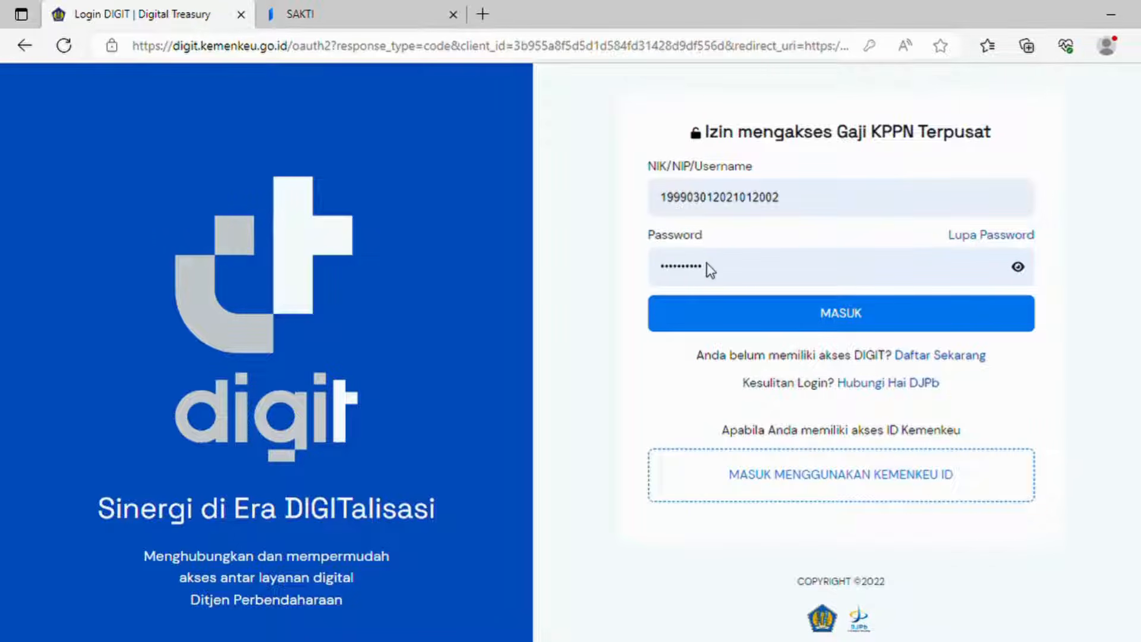
left_click(707, 263)
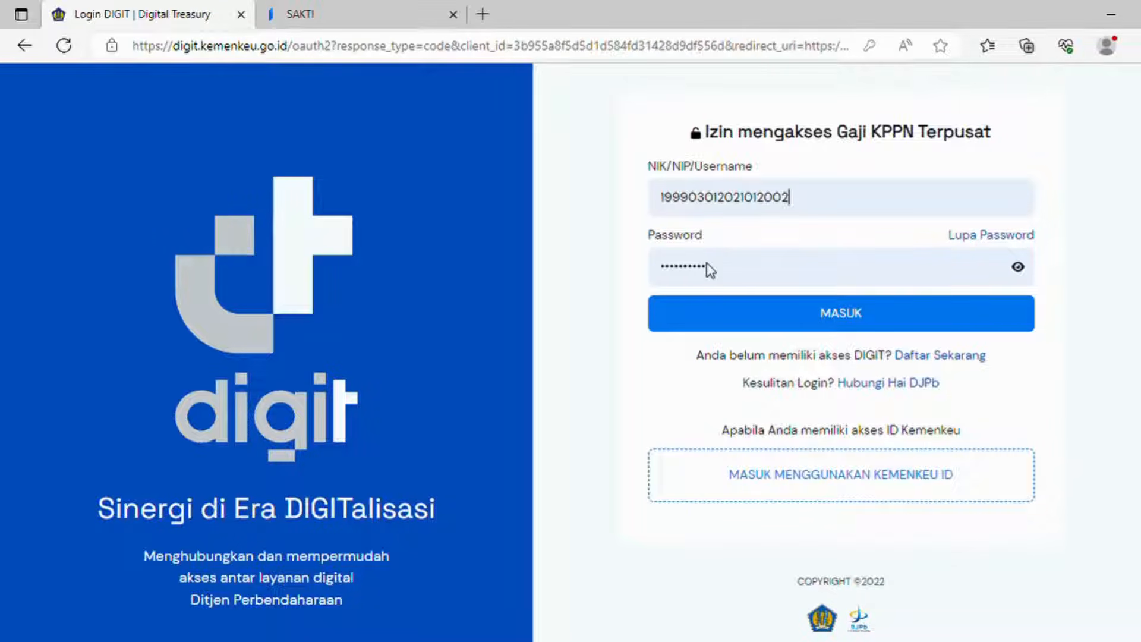
left_click(725, 313)
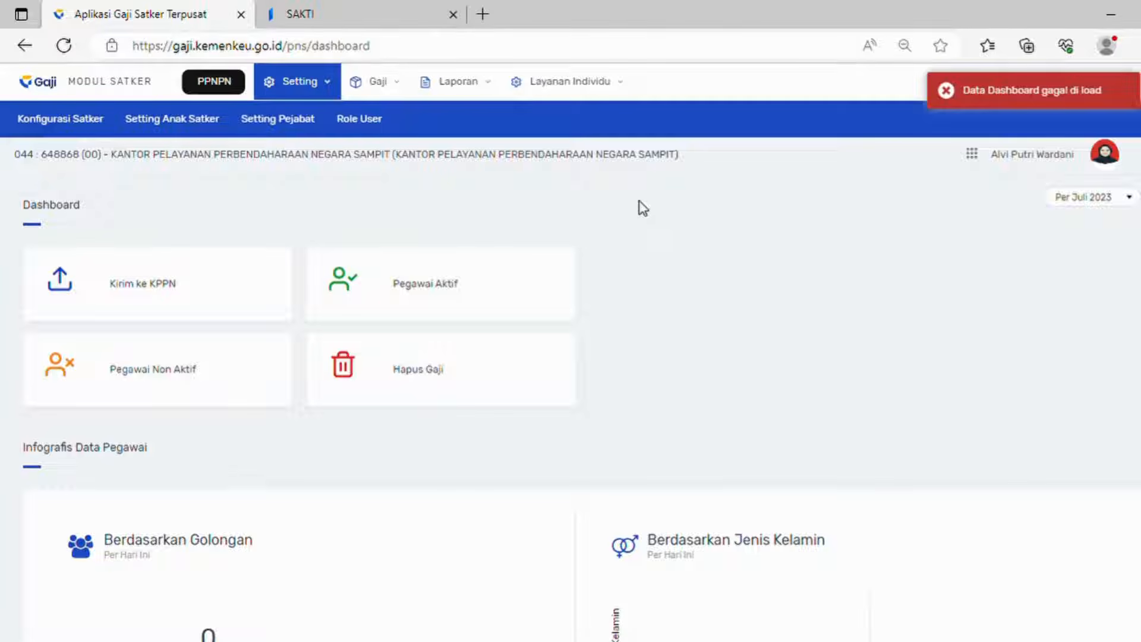
Step: As Bendahara, open record 70110 under Proses Uang Makan and approve it
left_click(398, 83)
left_click(403, 140)
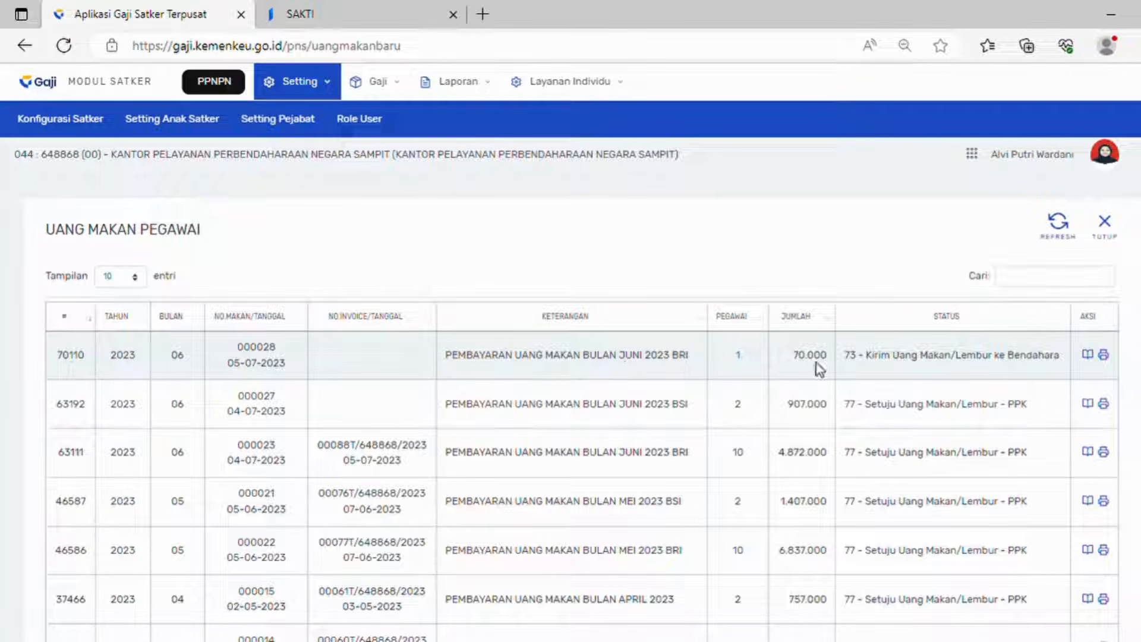
left_click(1094, 359)
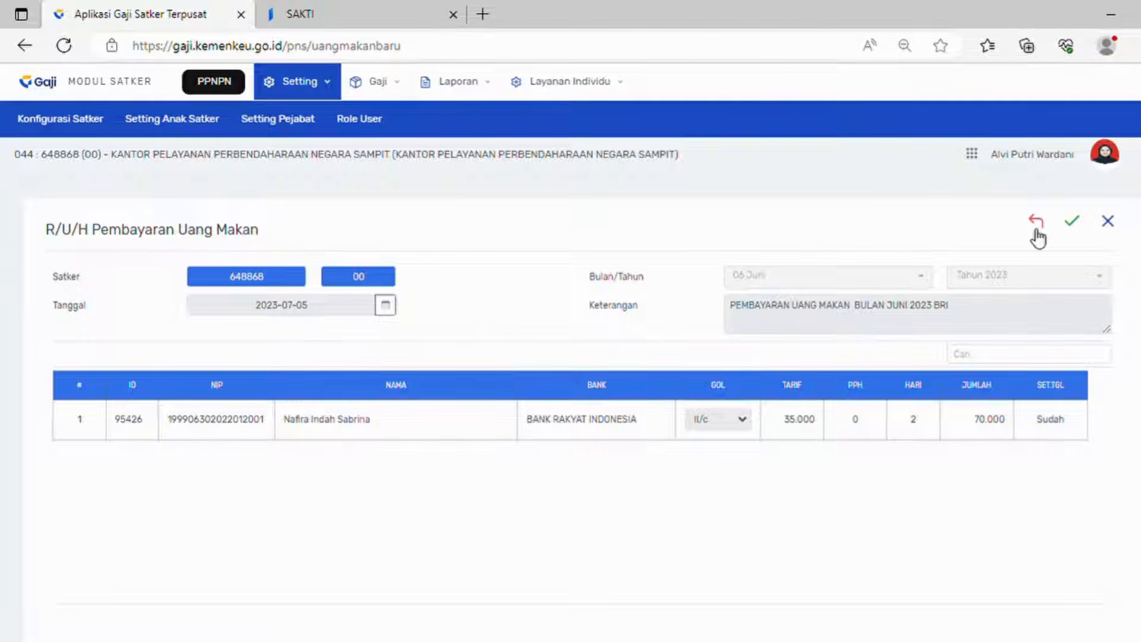
left_click(1083, 225)
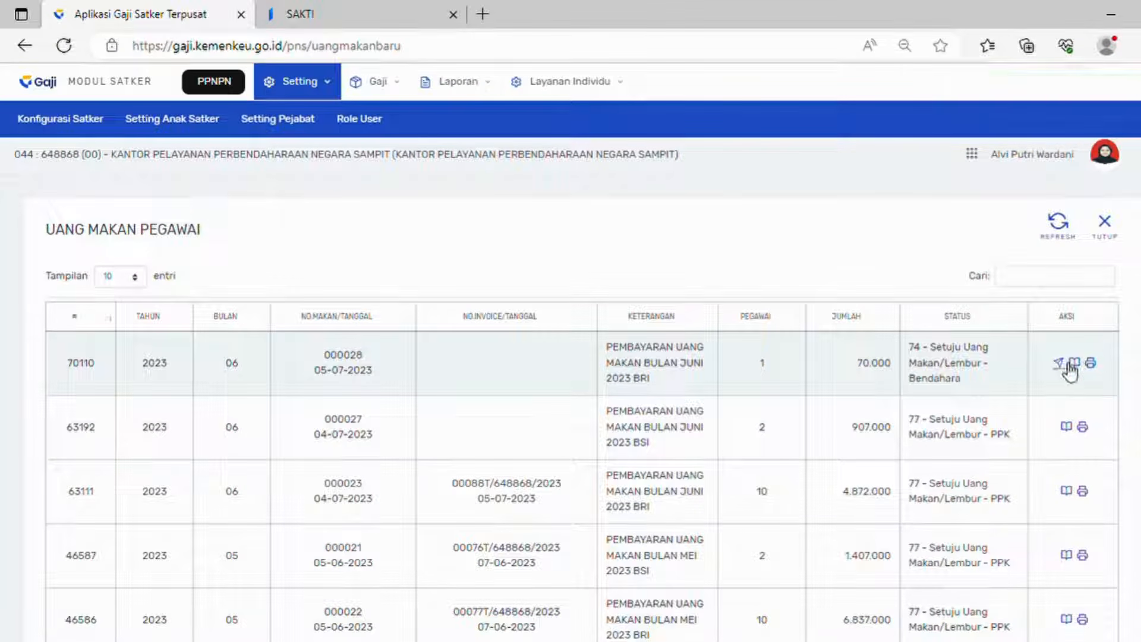
Step: Forward record 70110 to the PPK, setting status 76 - kirim Uang Makan/Lembur ke PPK
left_click(1063, 364)
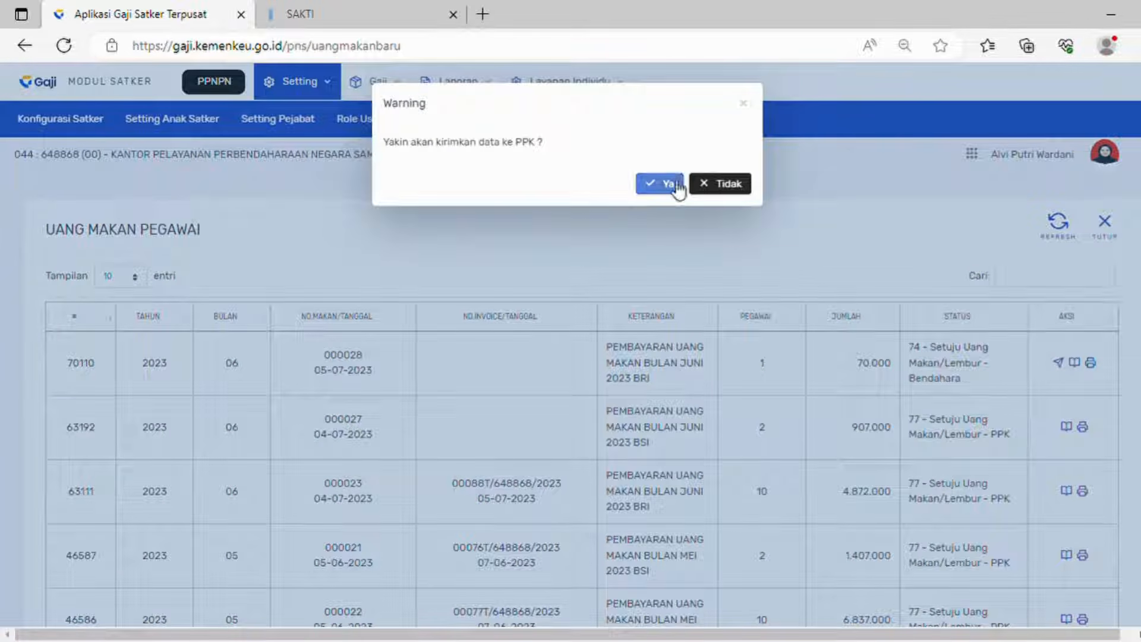
left_click(668, 184)
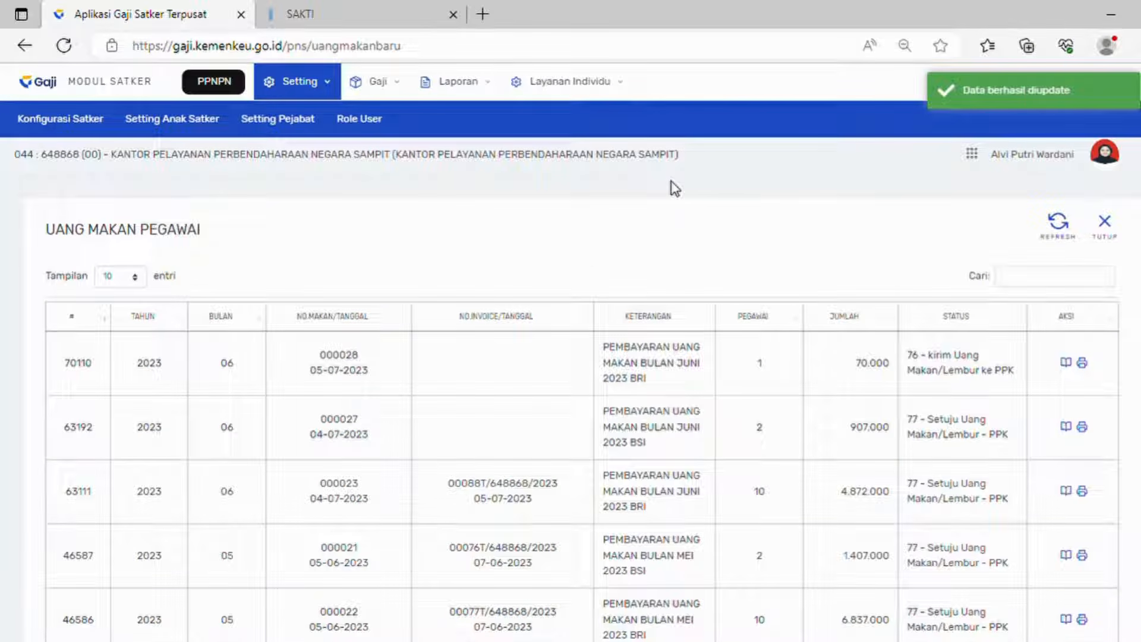
left_click(1104, 154)
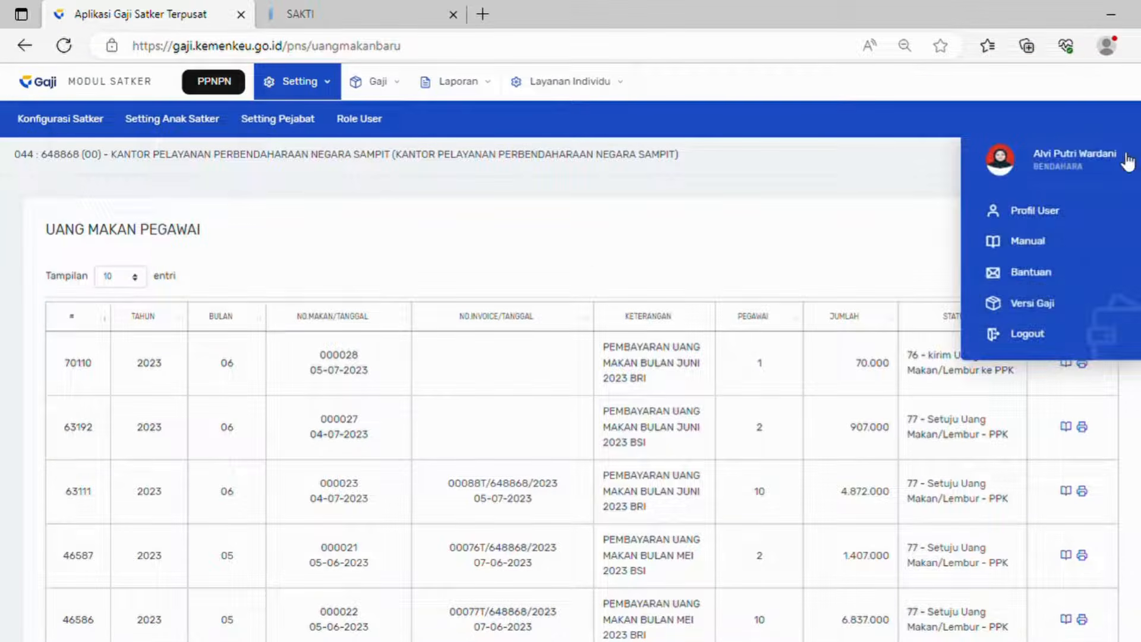
Step: Log out of the treasurer account and sign in to DIGIT as the PPK using the saved login
left_click(1018, 333)
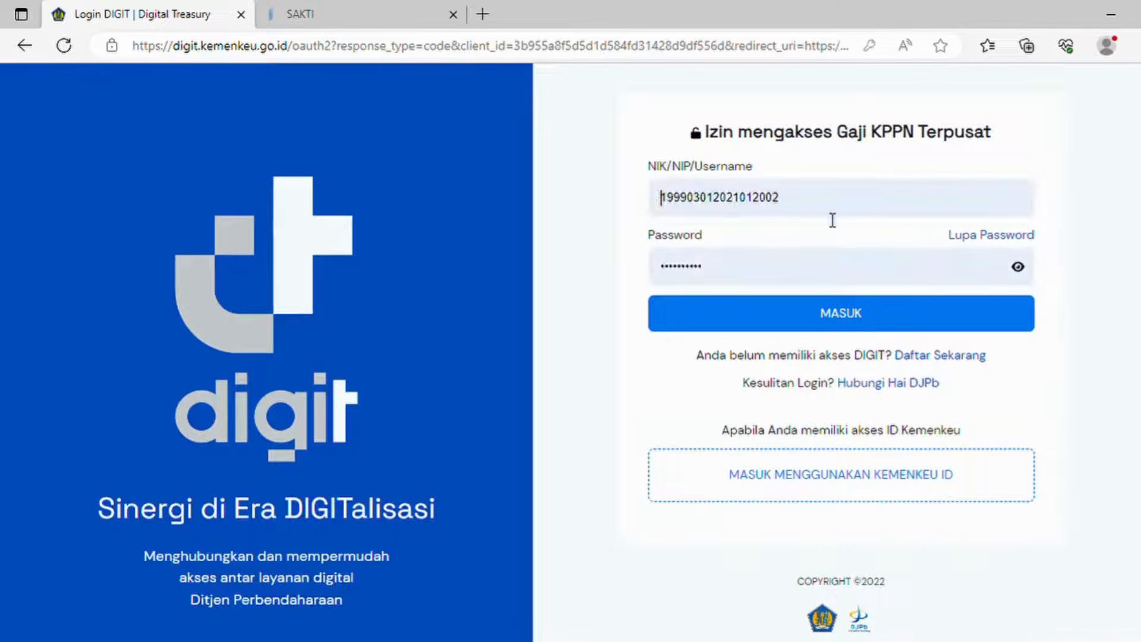
left_click_drag(825, 208, 701, 206)
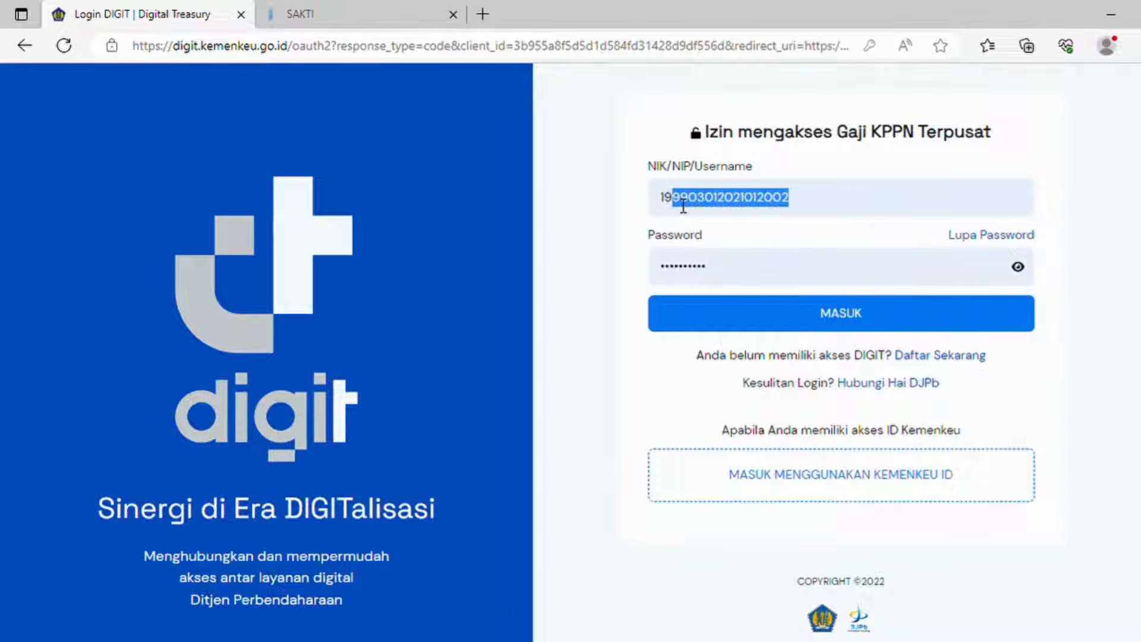
type("83062720041")
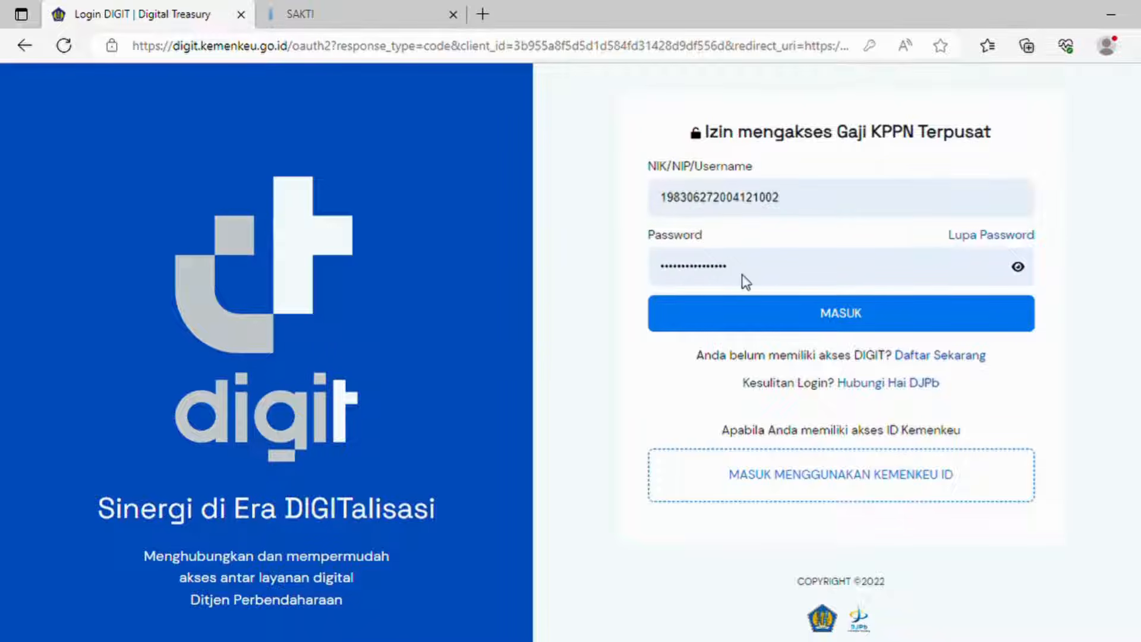
left_click(743, 275)
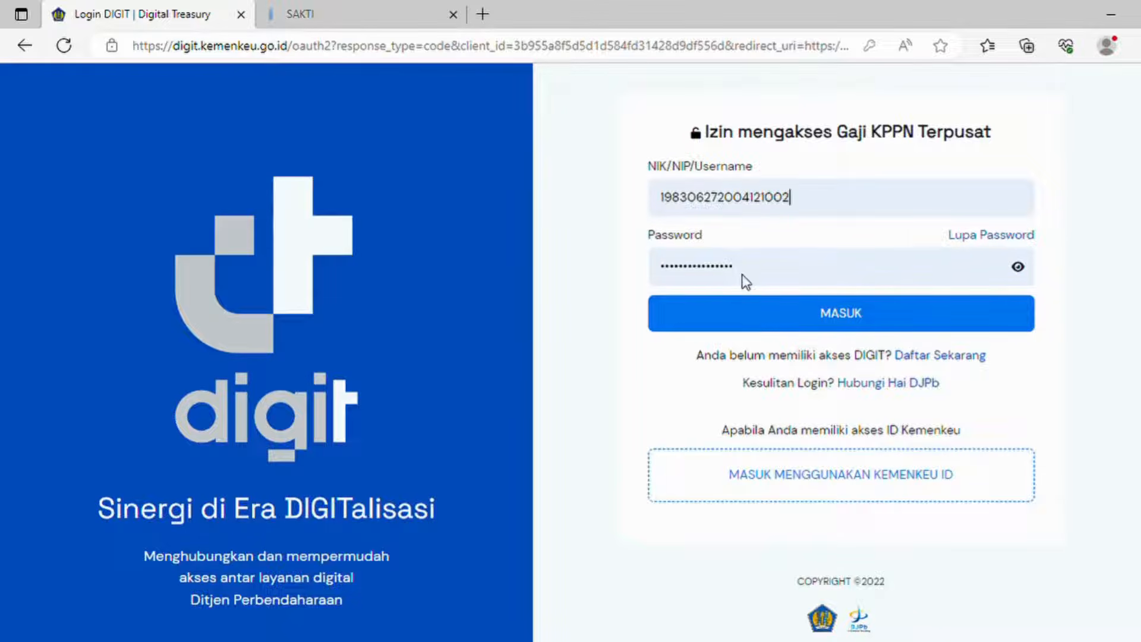
left_click(770, 306)
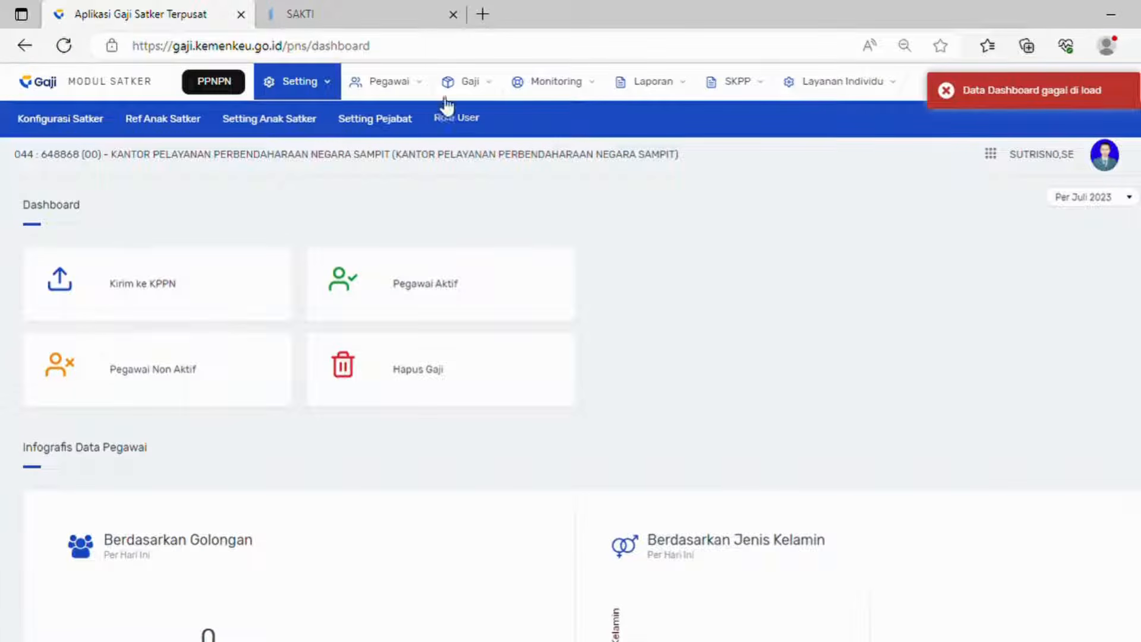
Step: Approve meal-allowance record 70110 under Gaji > Proses Uang Makan, confirming status 77 after refresh
left_click(458, 84)
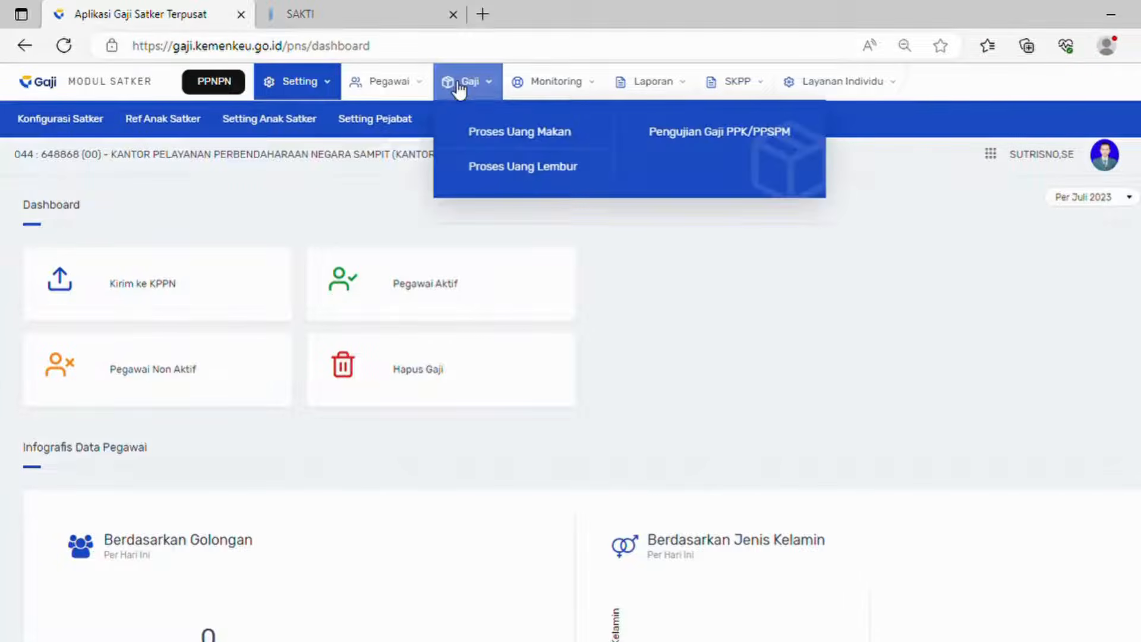
left_click(470, 134)
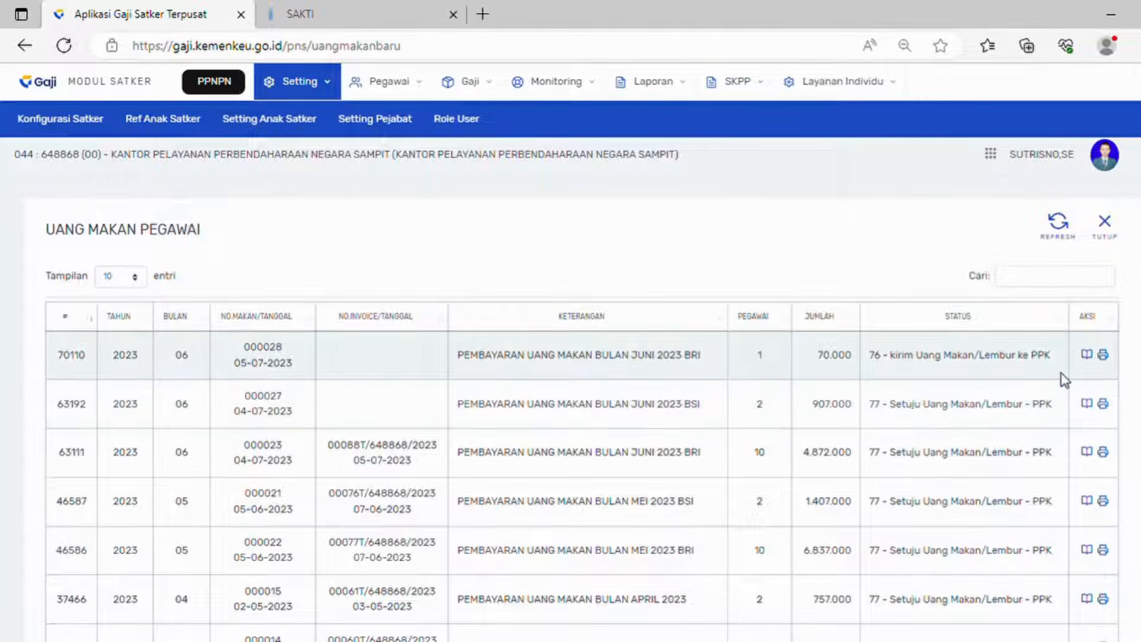
left_click(1096, 359)
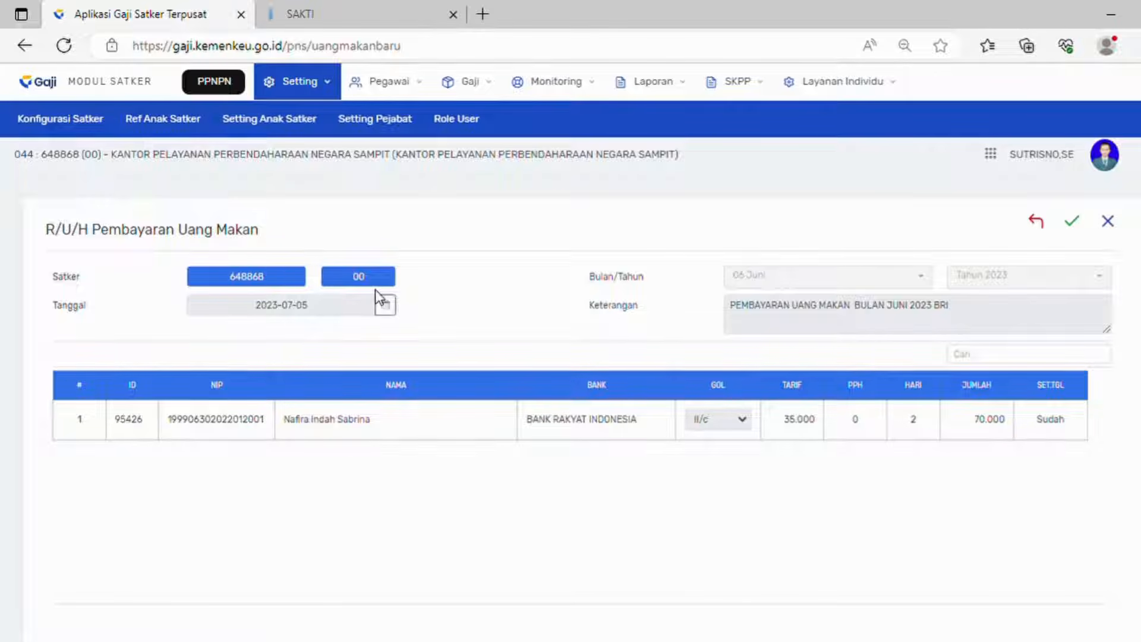
left_click(1073, 226)
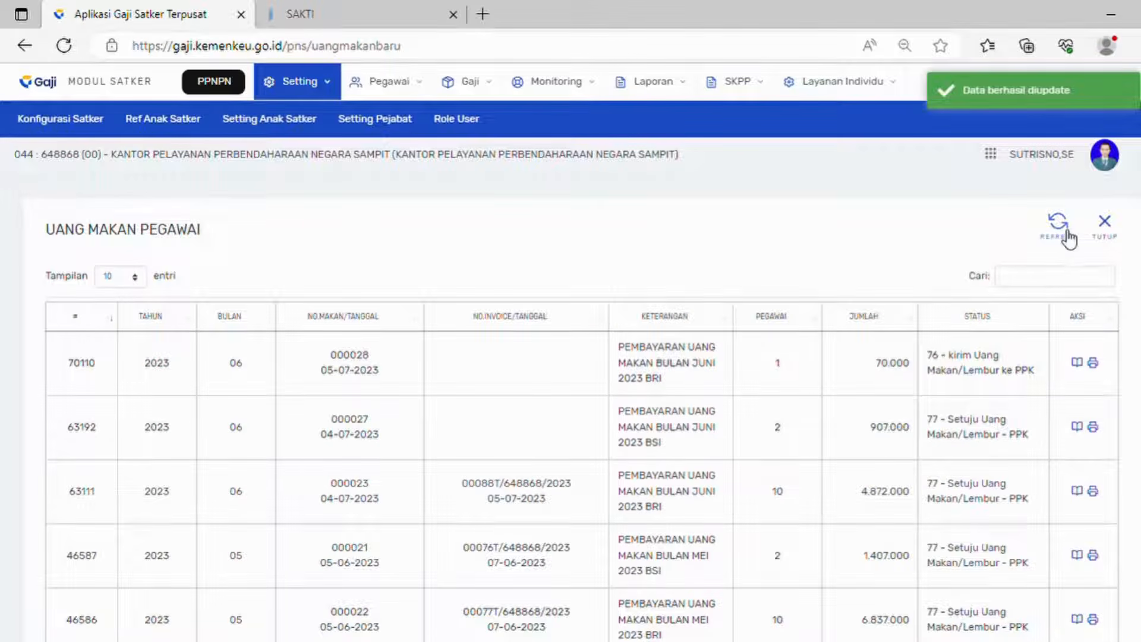
left_click(1069, 238)
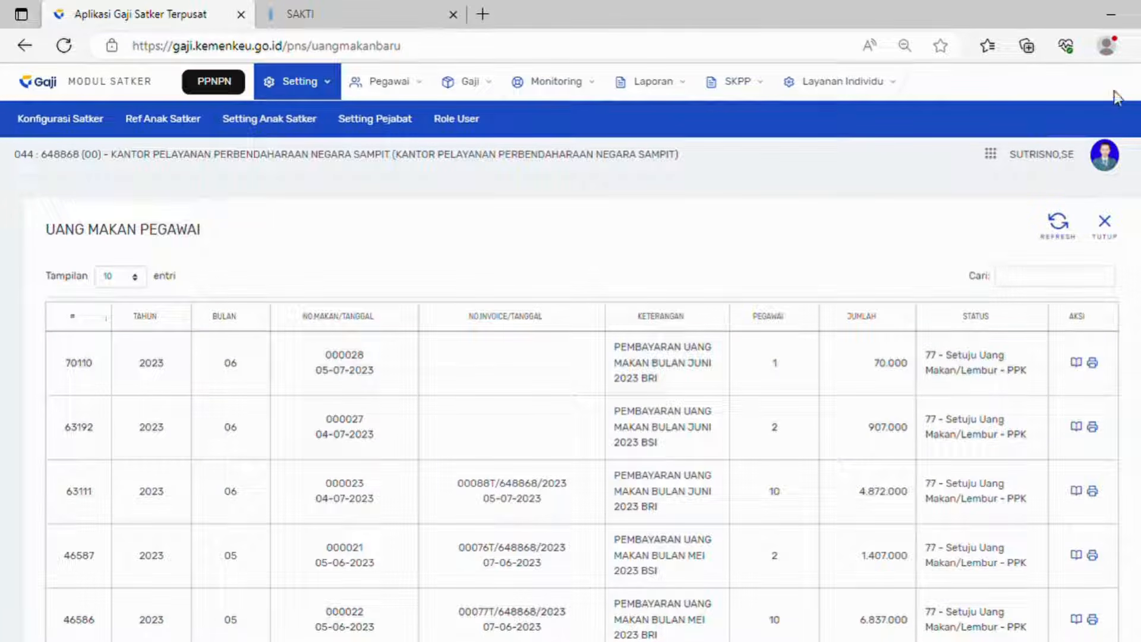
Step: Sign in to SAKTI and go to Komitmen > Upload / Import > Import GPP Terpusat
left_click(381, 7)
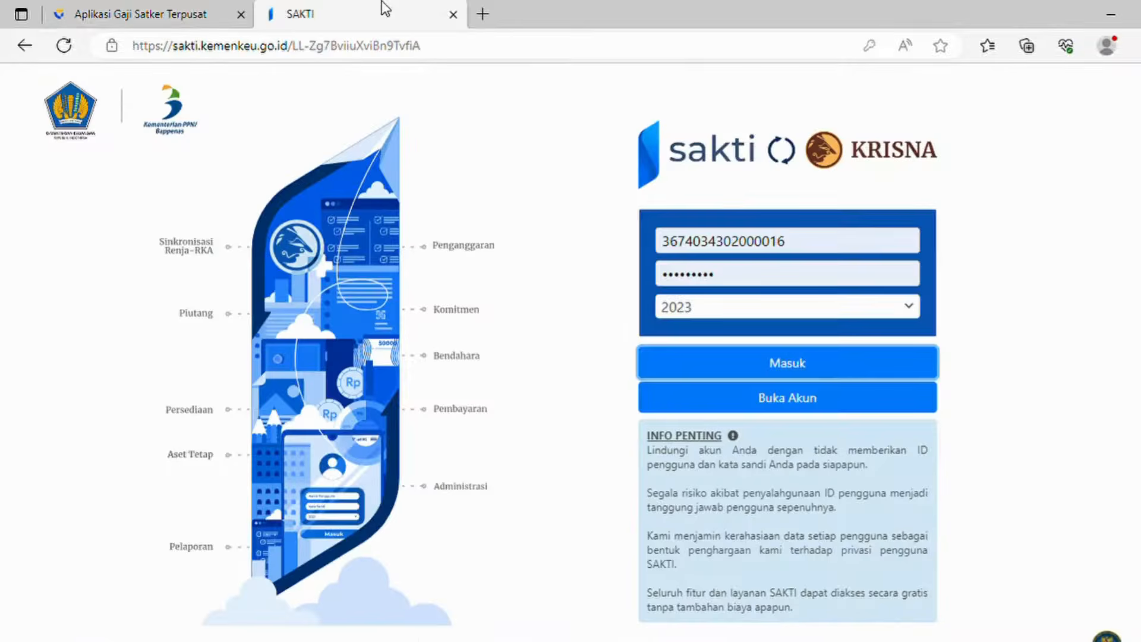
left_click(739, 397)
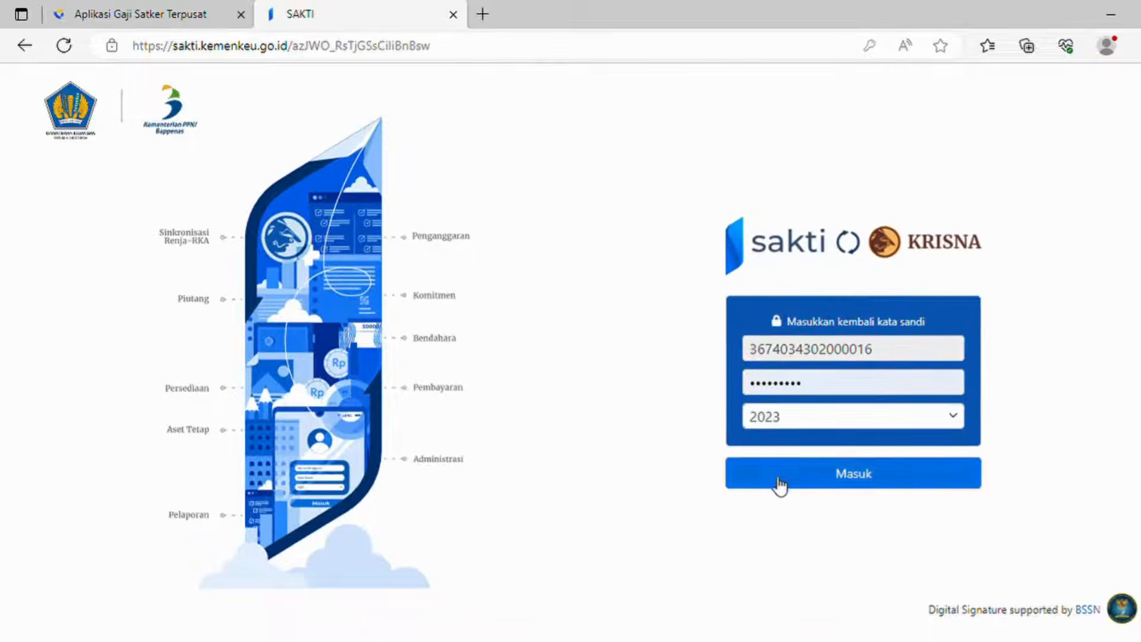
left_click(778, 483)
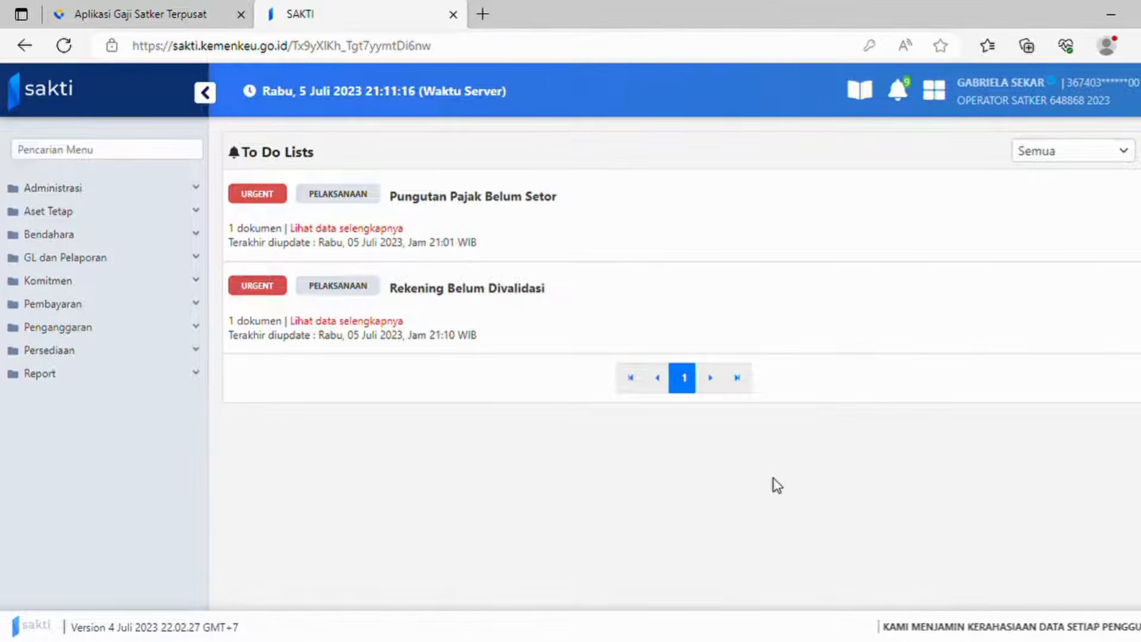
left_click(137, 282)
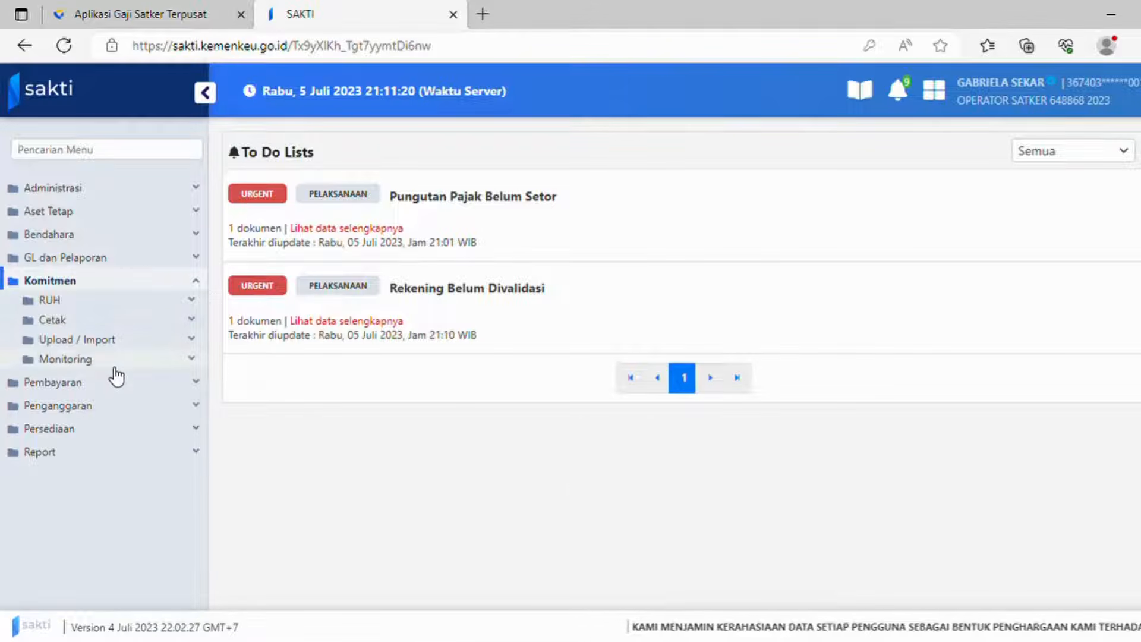
left_click(130, 343)
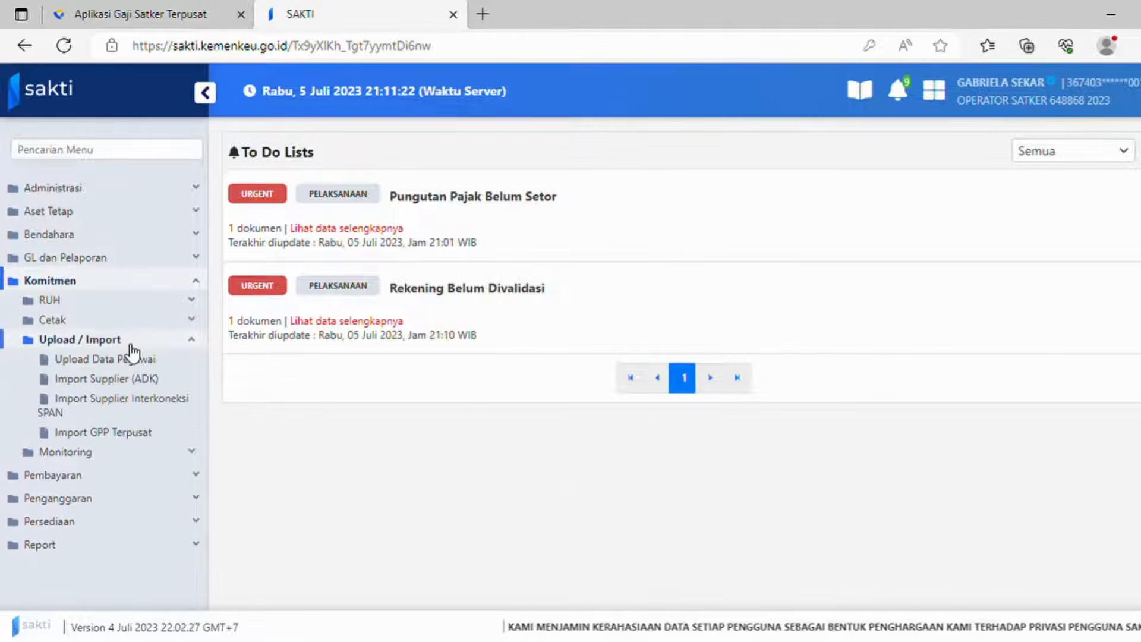
left_click(130, 433)
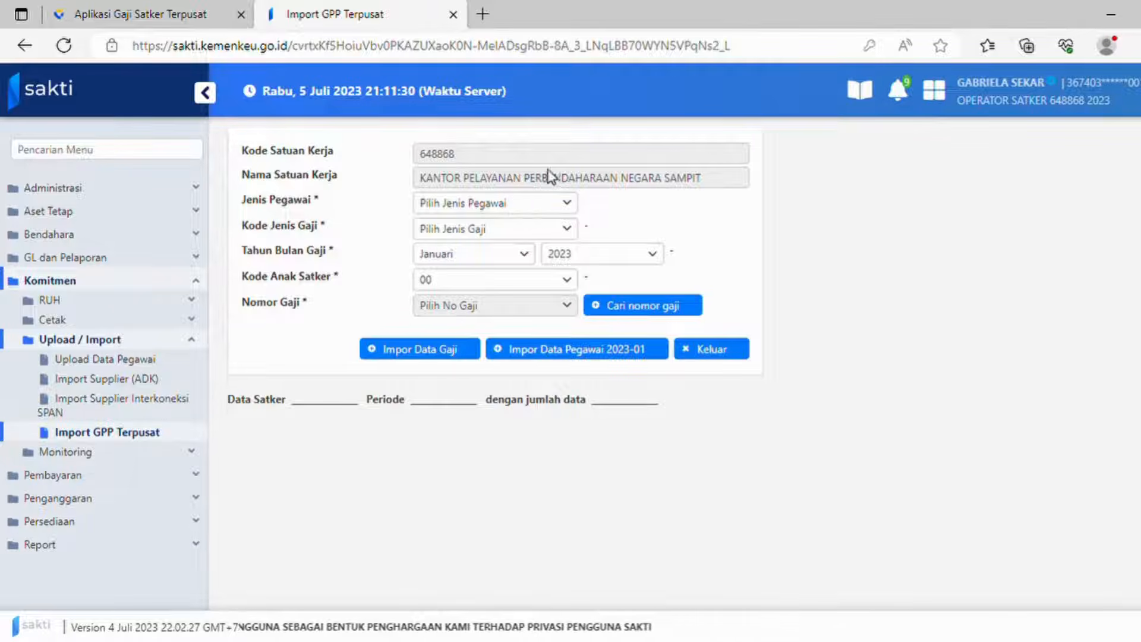
Step: Set Jenis Pegawai to 1 - PNS Pusat, Kode Jenis Gaji to A - Uang Makan, and month Juni
left_click(542, 209)
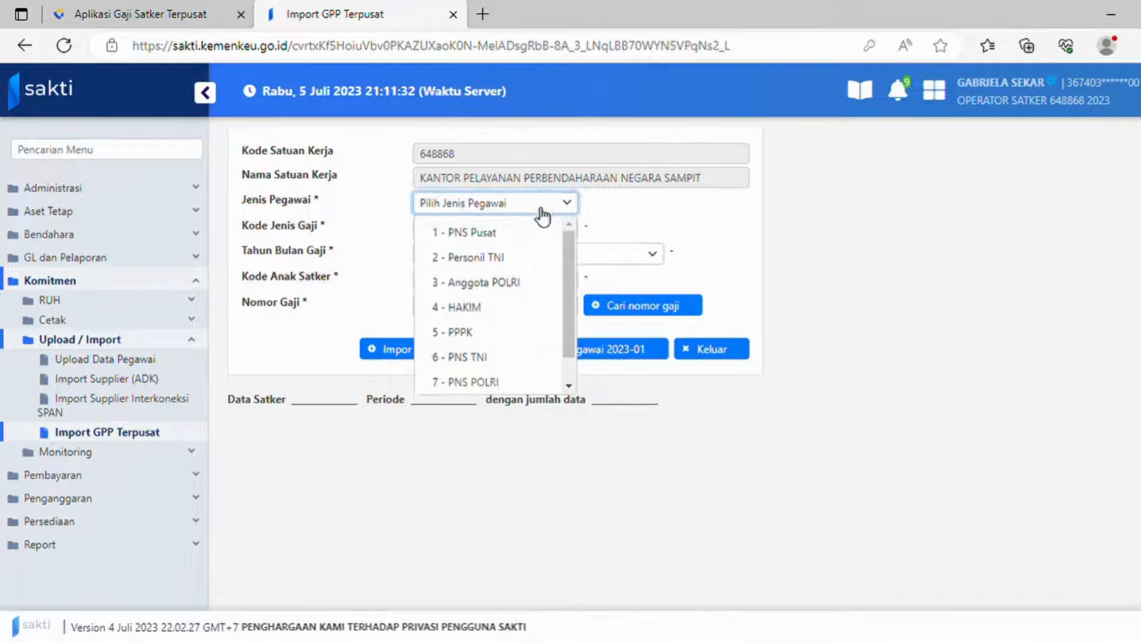
left_click(516, 233)
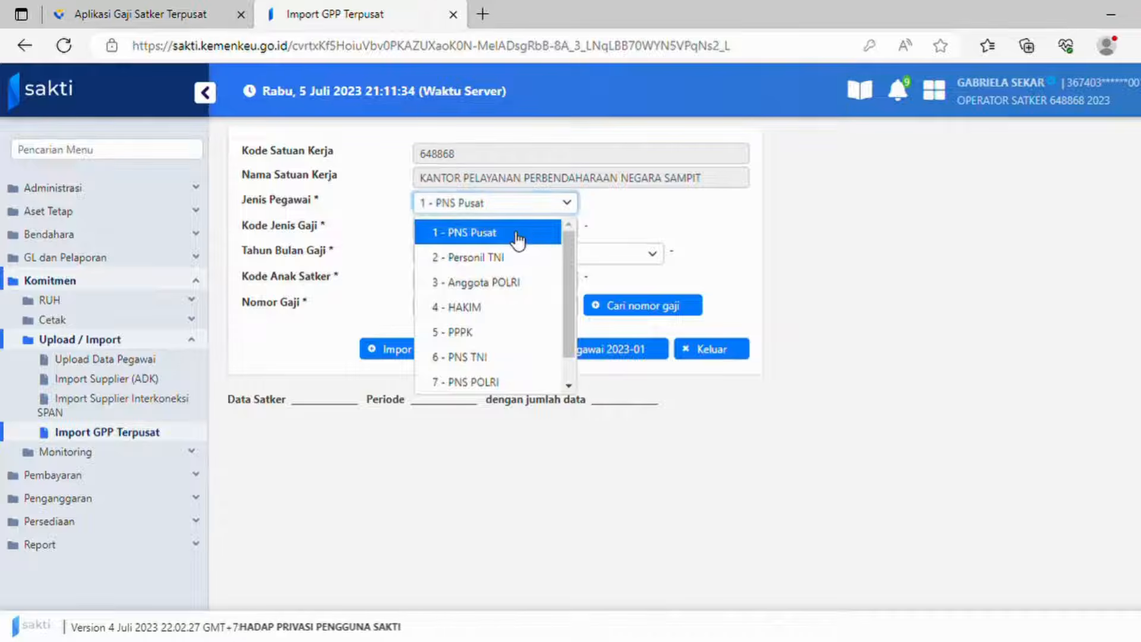
left_click(525, 238)
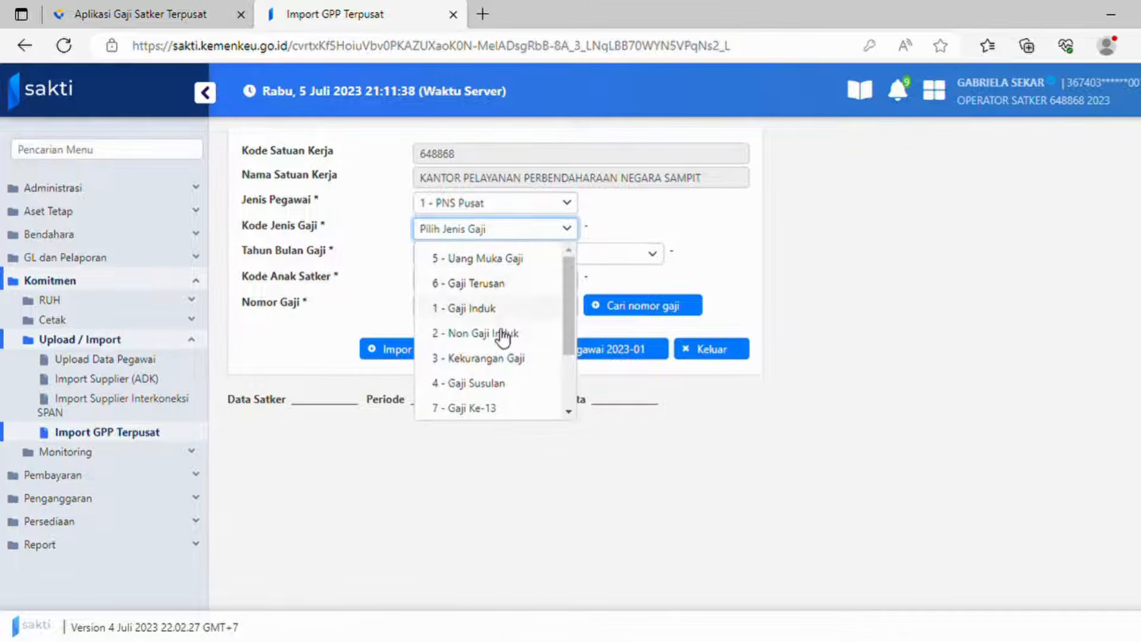
scroll(503, 336, "down", 3)
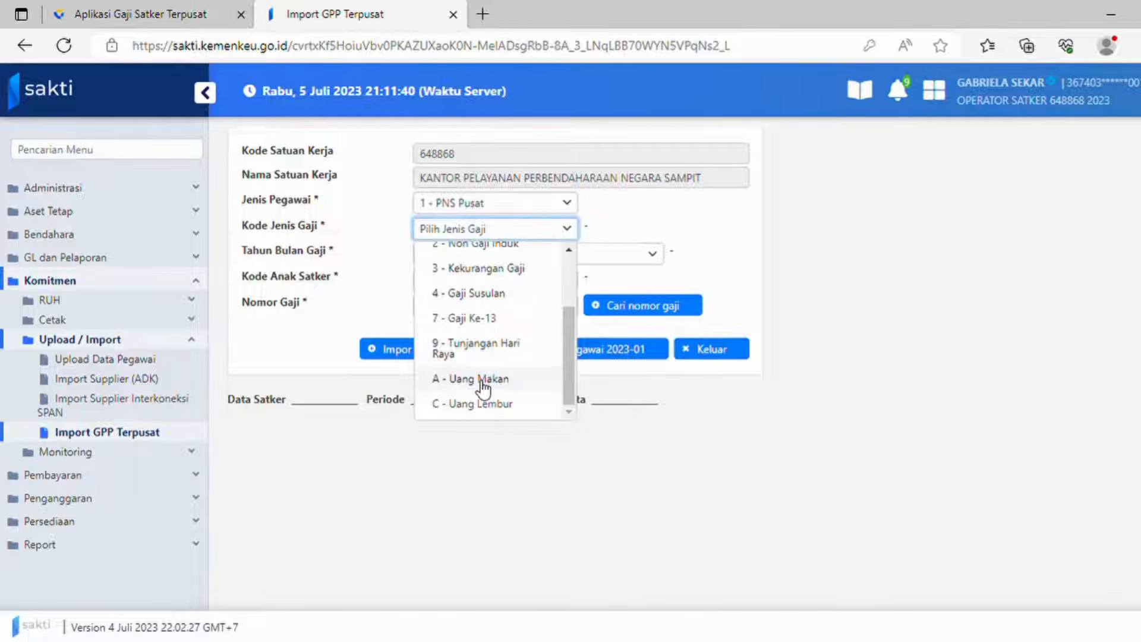
left_click(483, 381)
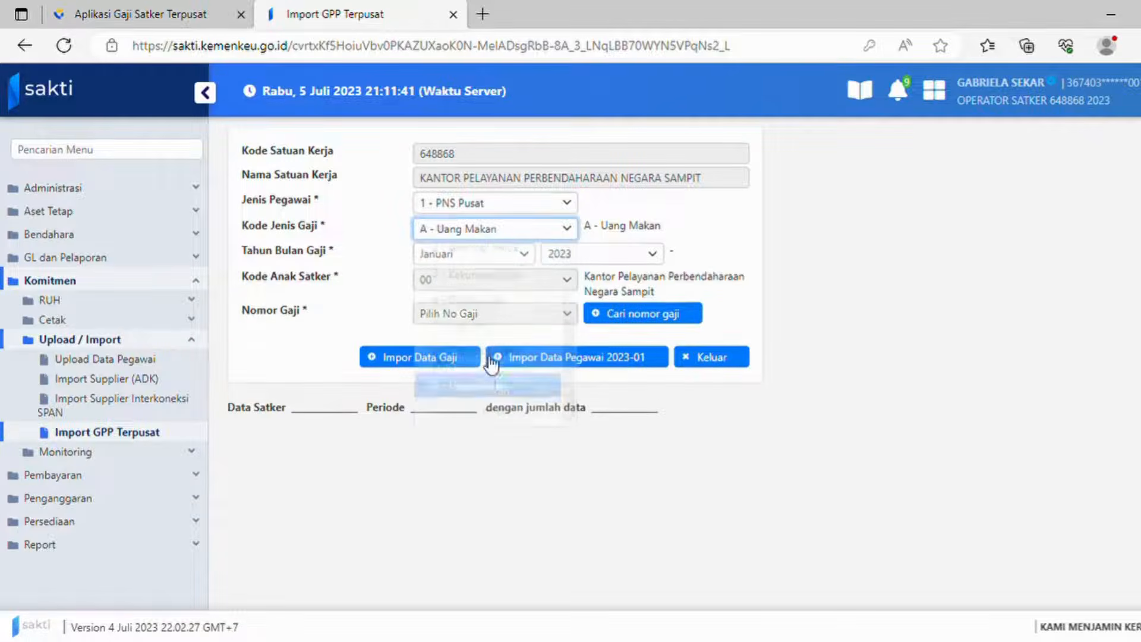
left_click(506, 257)
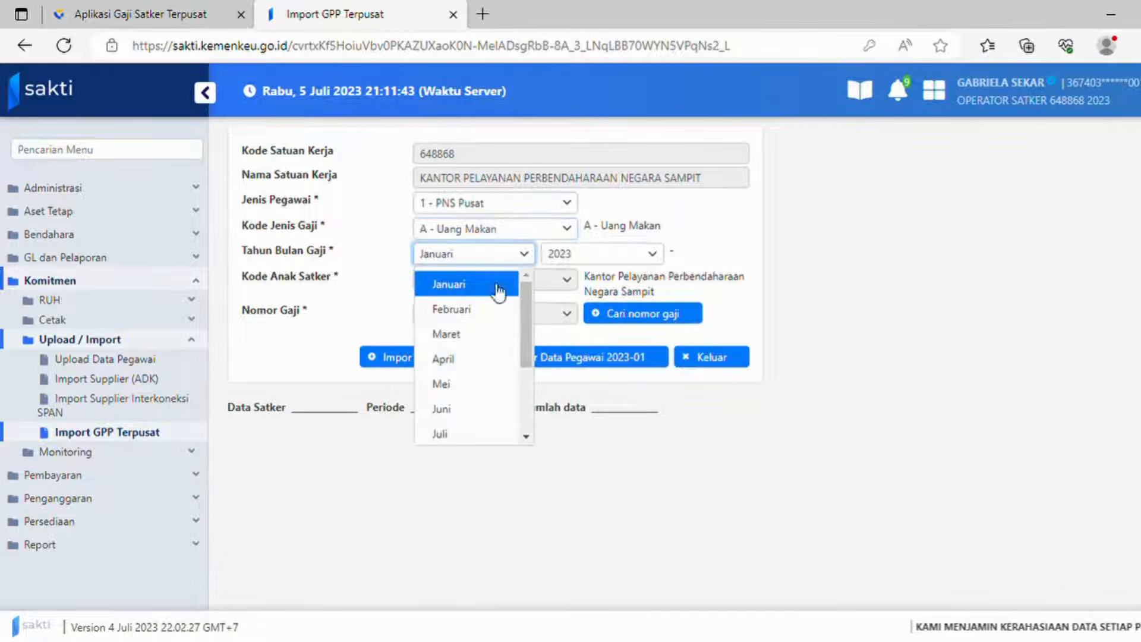
left_click(467, 411)
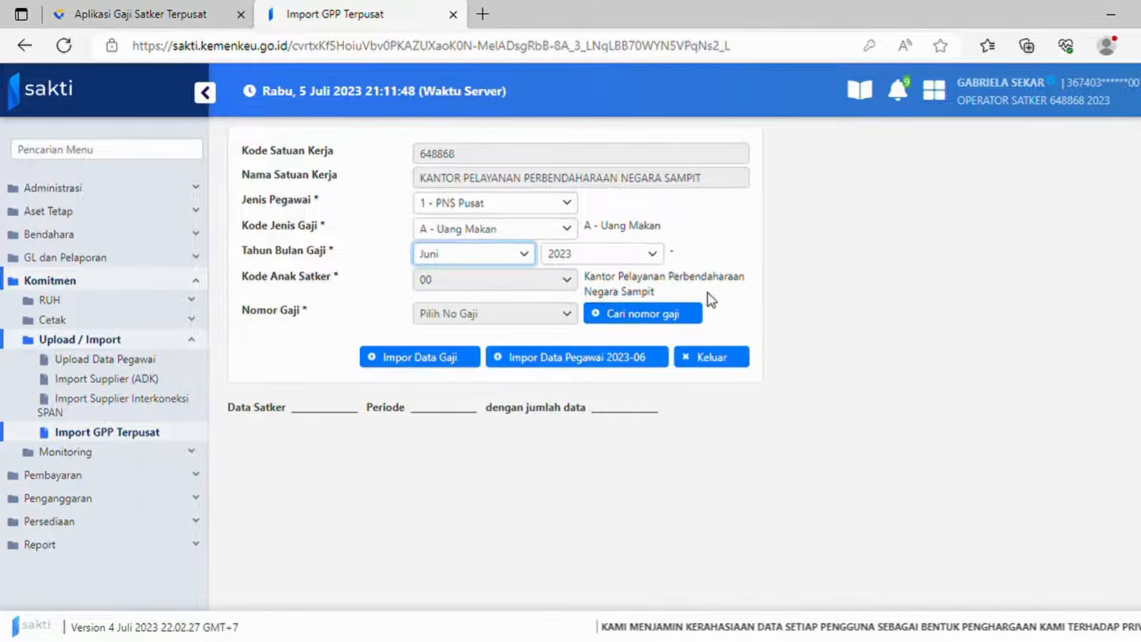
Step: Look up the available salary numbers and choose 000442-00
left_click(654, 315)
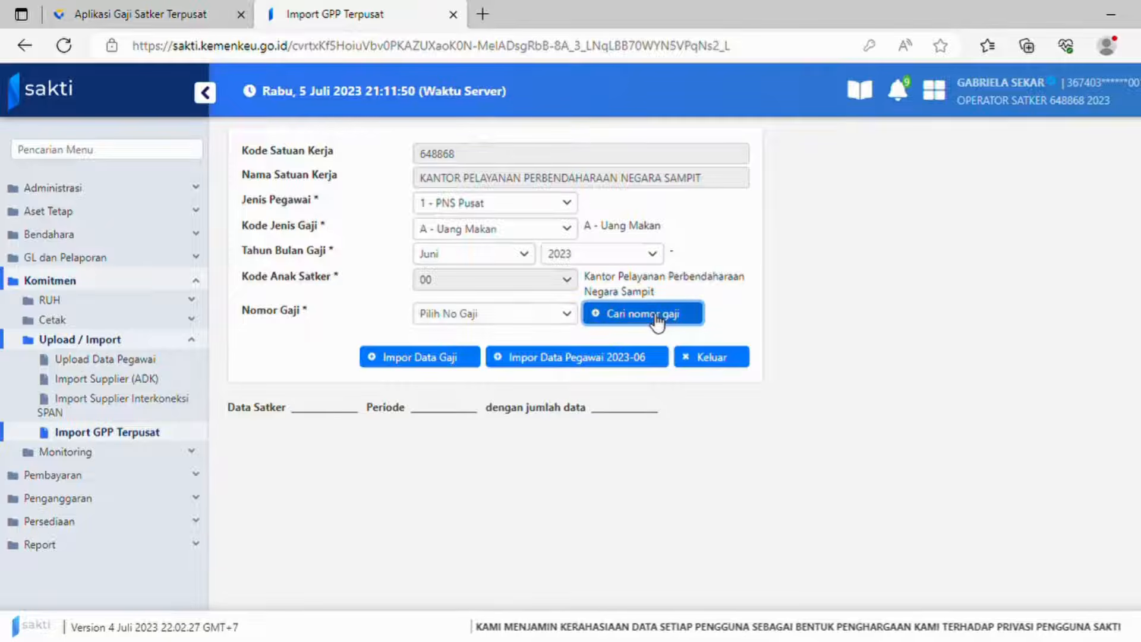
left_click(551, 319)
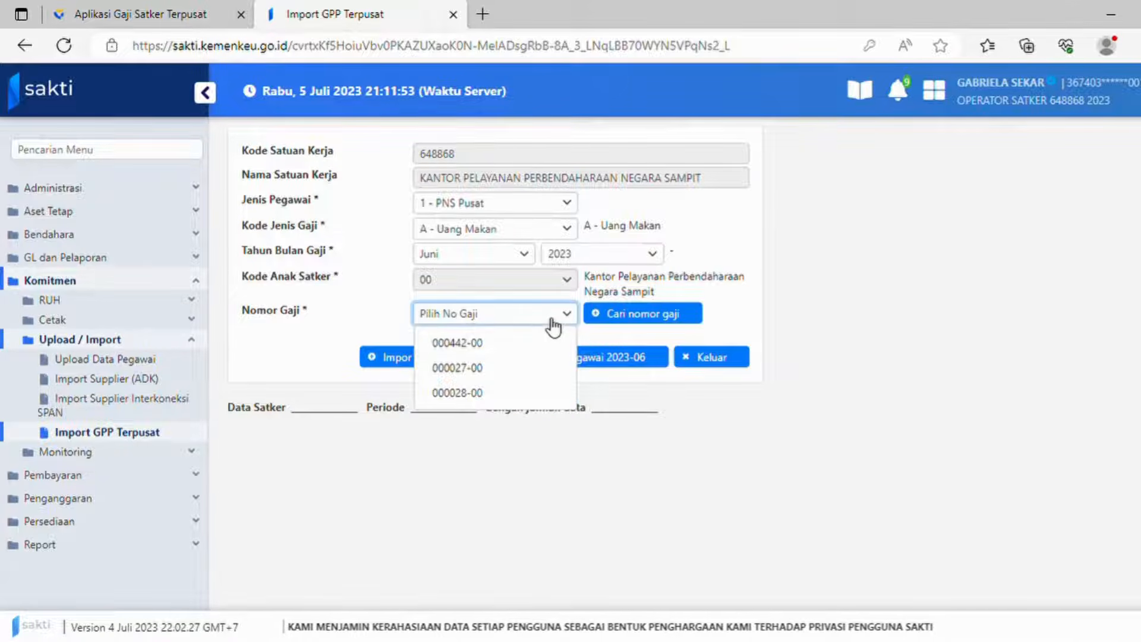
left_click(524, 346)
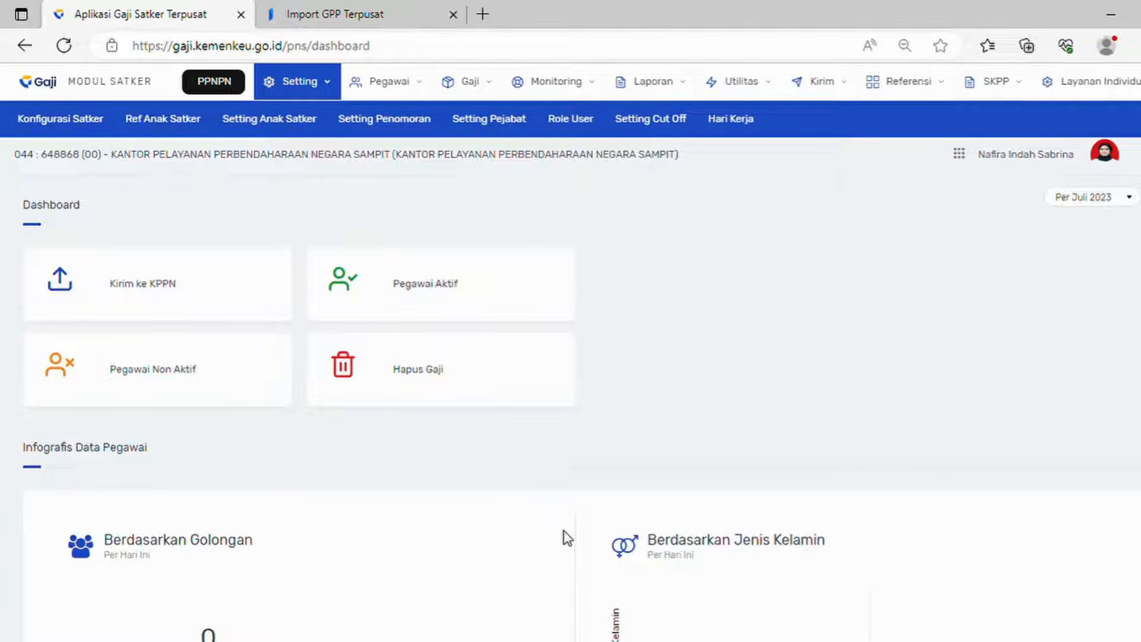
Step: Start a new entry in the Gaji > Proses Uang Lembur list
left_click(469, 85)
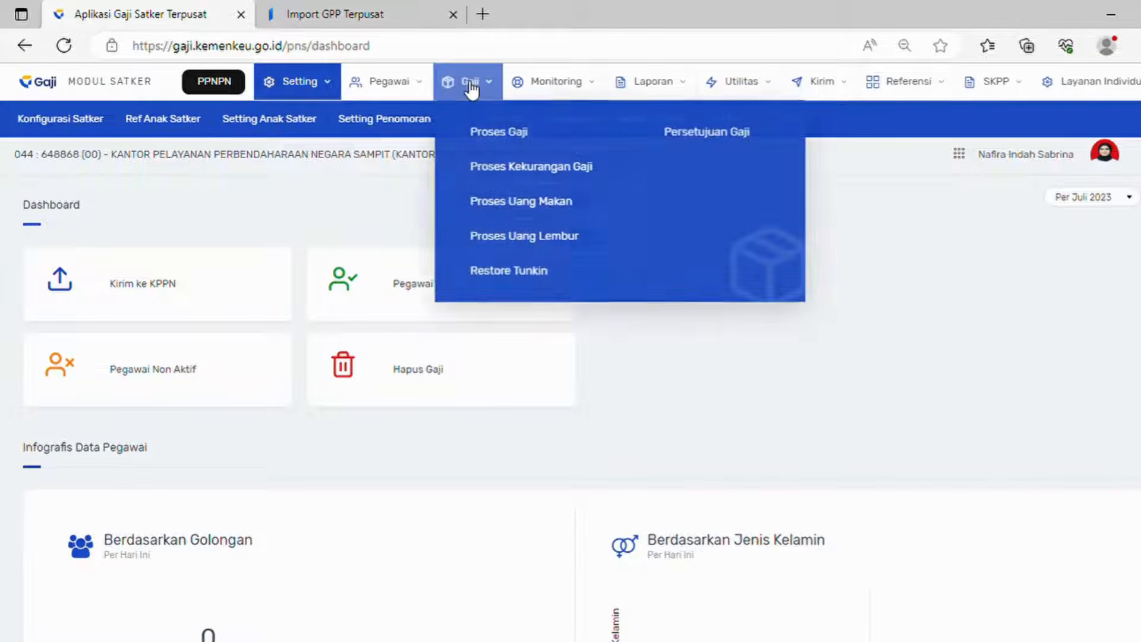
left_click(503, 245)
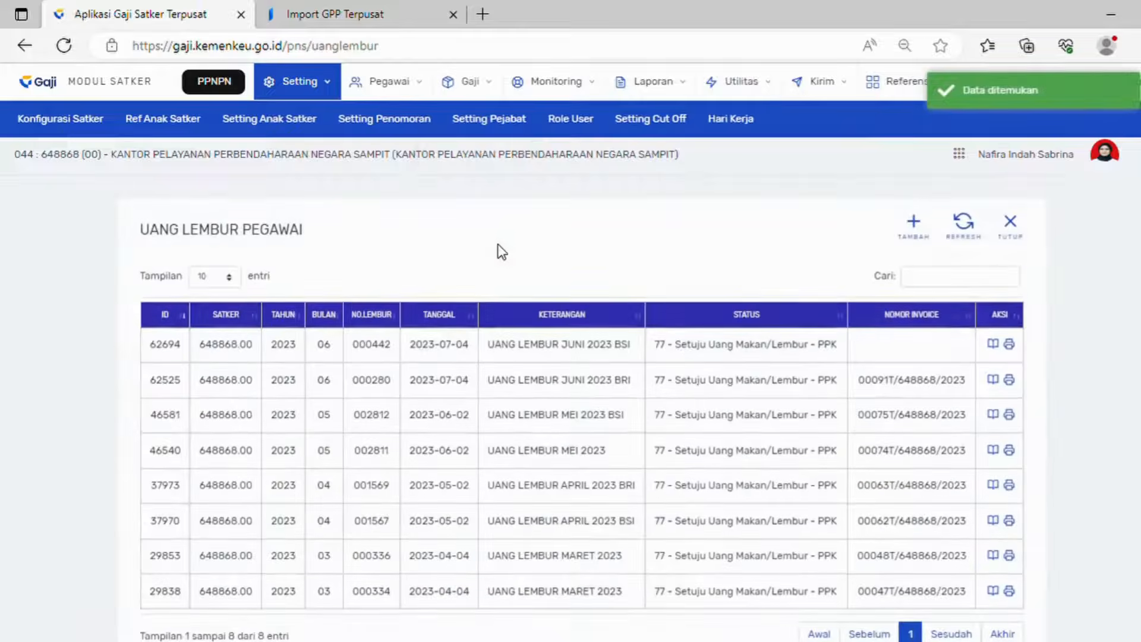
left_click(931, 218)
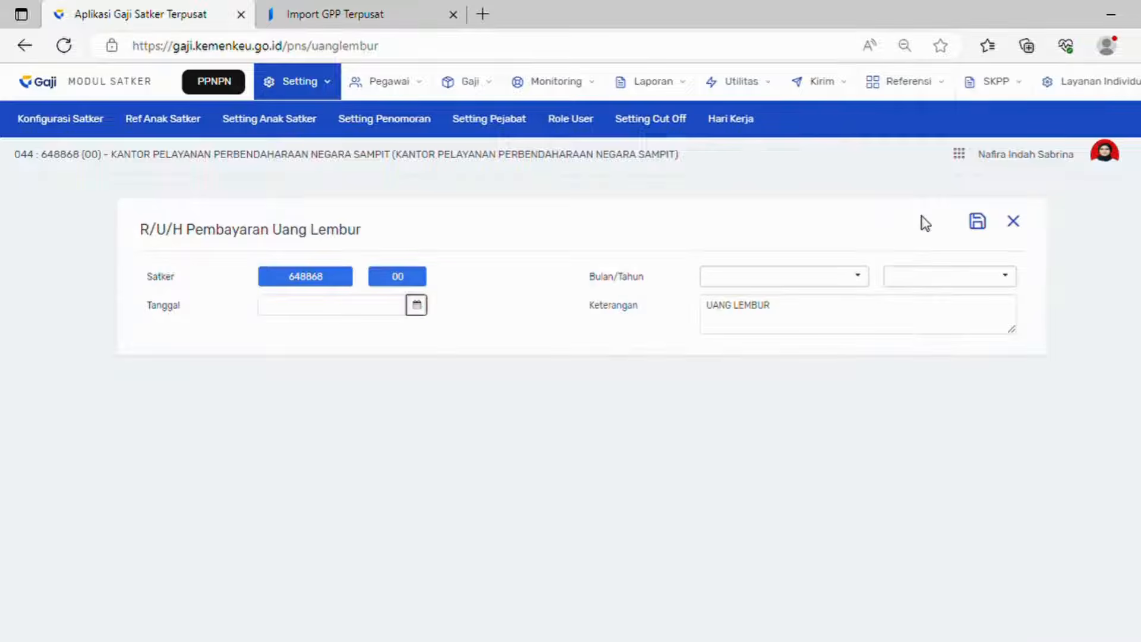
Step: Enter date 2023-07-05, period 06 - Juni 2023, edit Keterangan, and save the entry
left_click(417, 306)
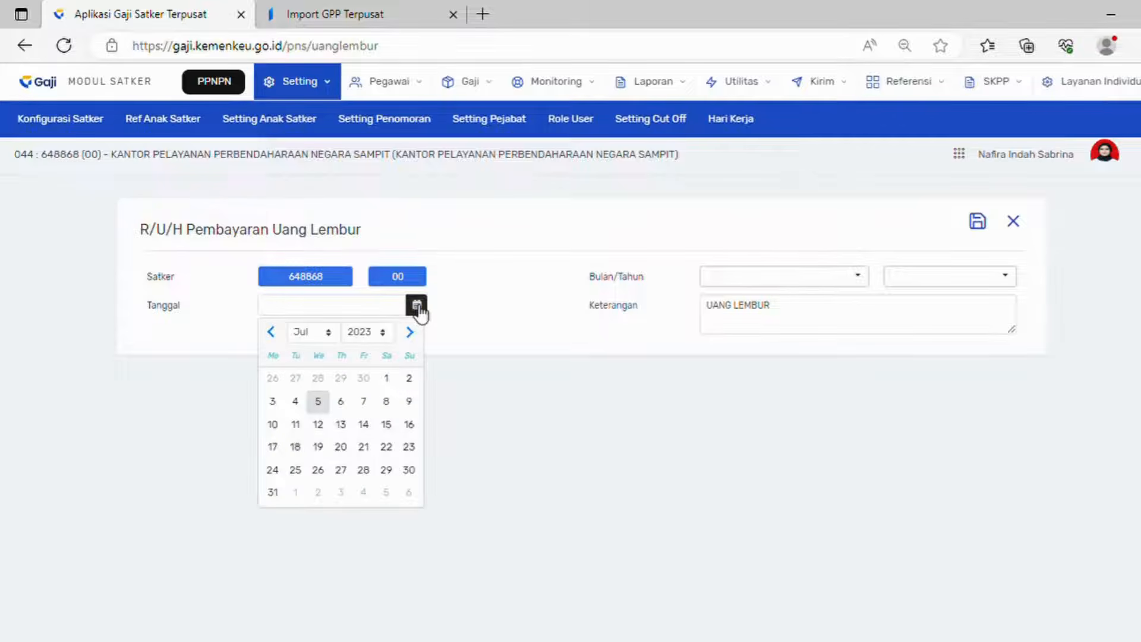
left_click(319, 402)
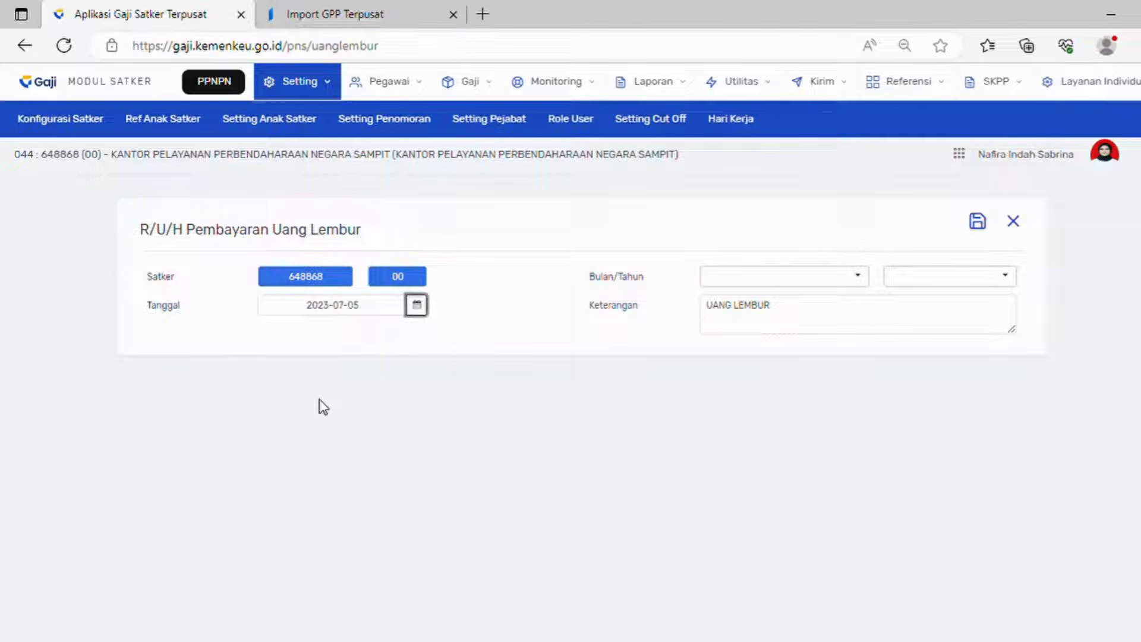
left_click(788, 279)
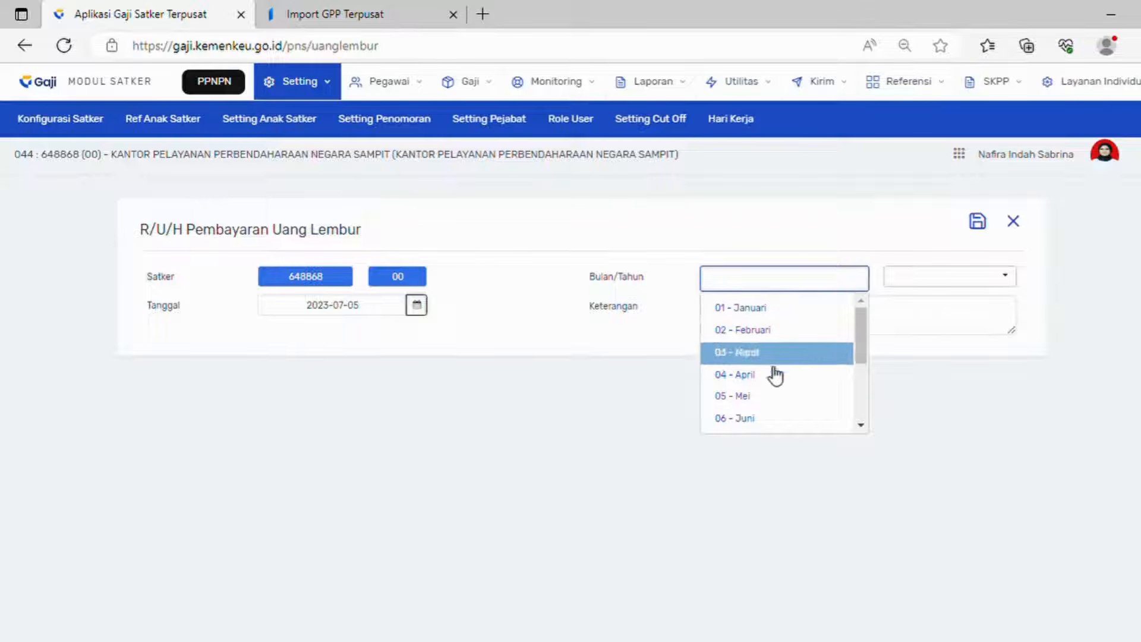
left_click(763, 419)
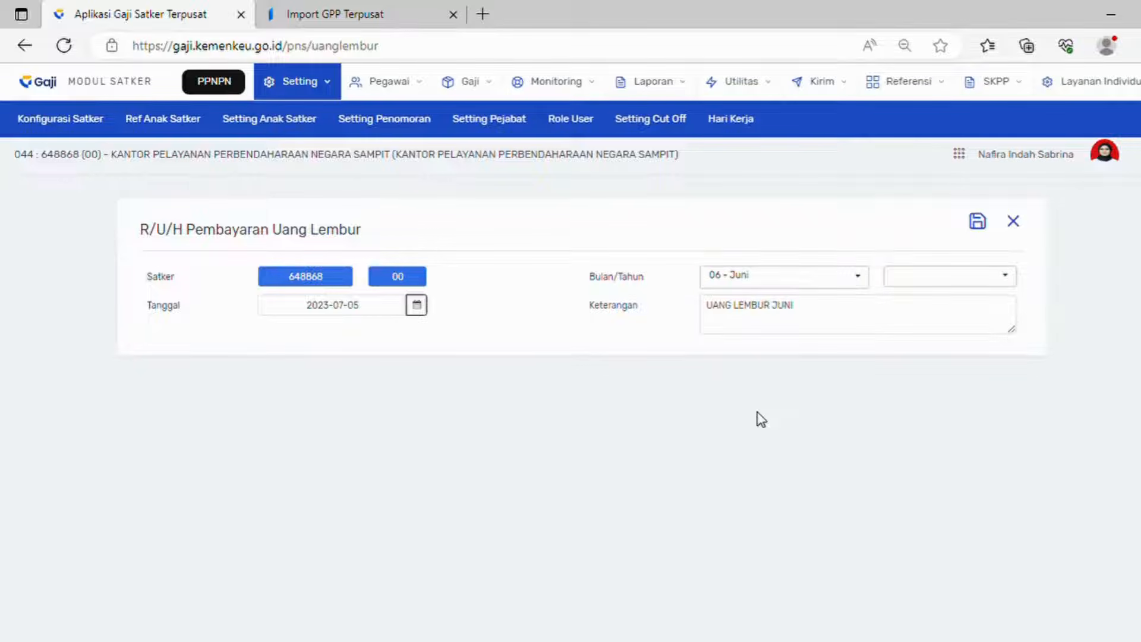
left_click(931, 284)
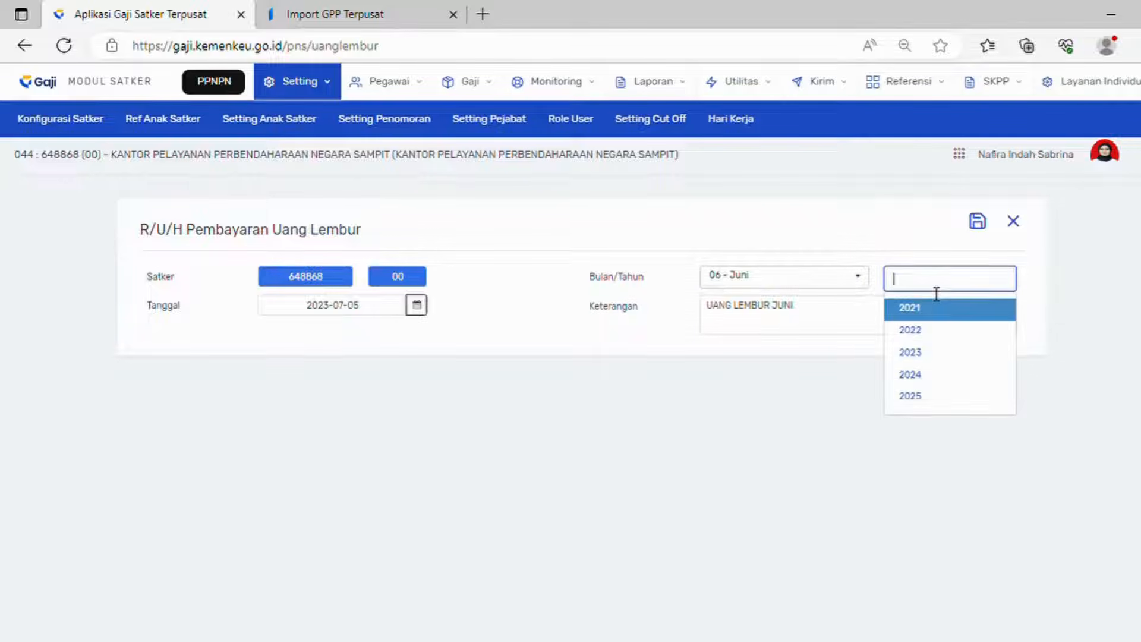
left_click(917, 363)
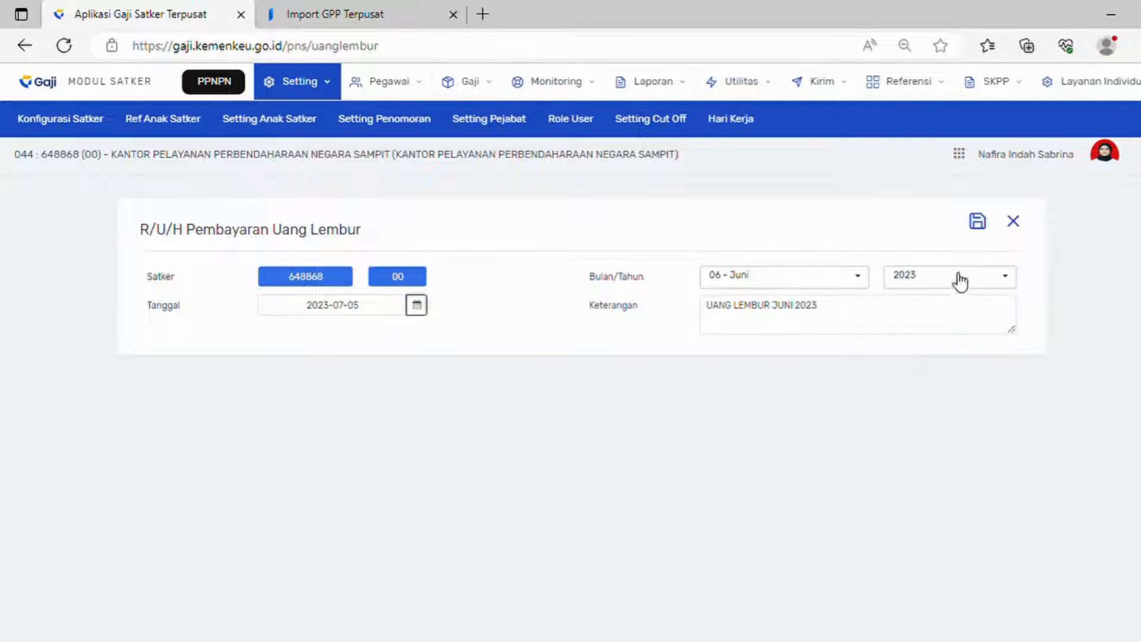
left_click(928, 314)
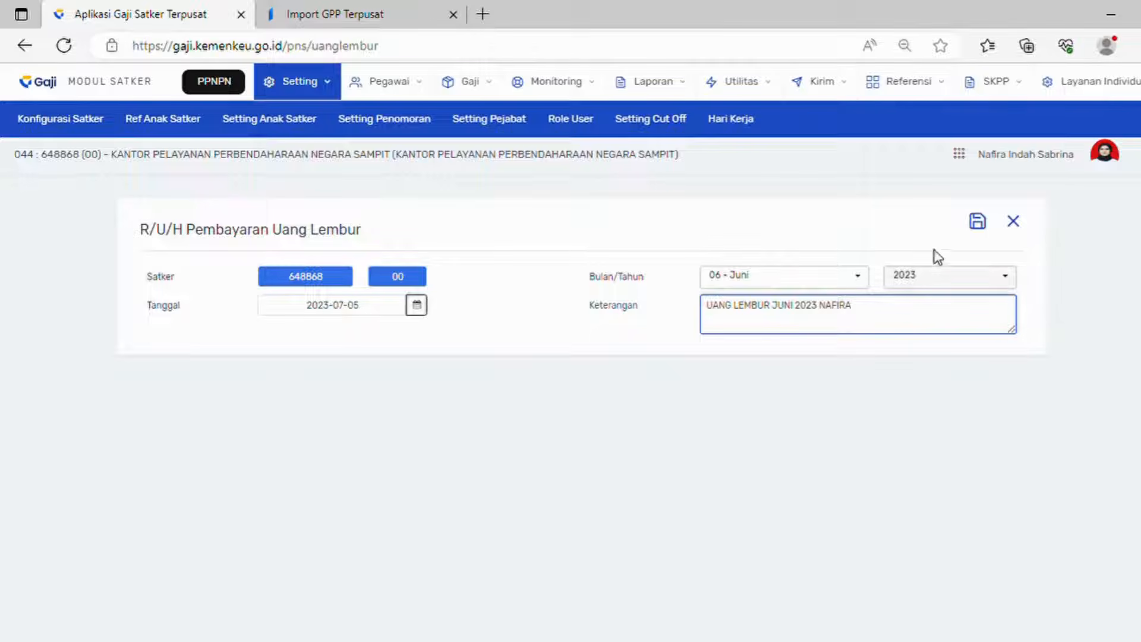
left_click(978, 221)
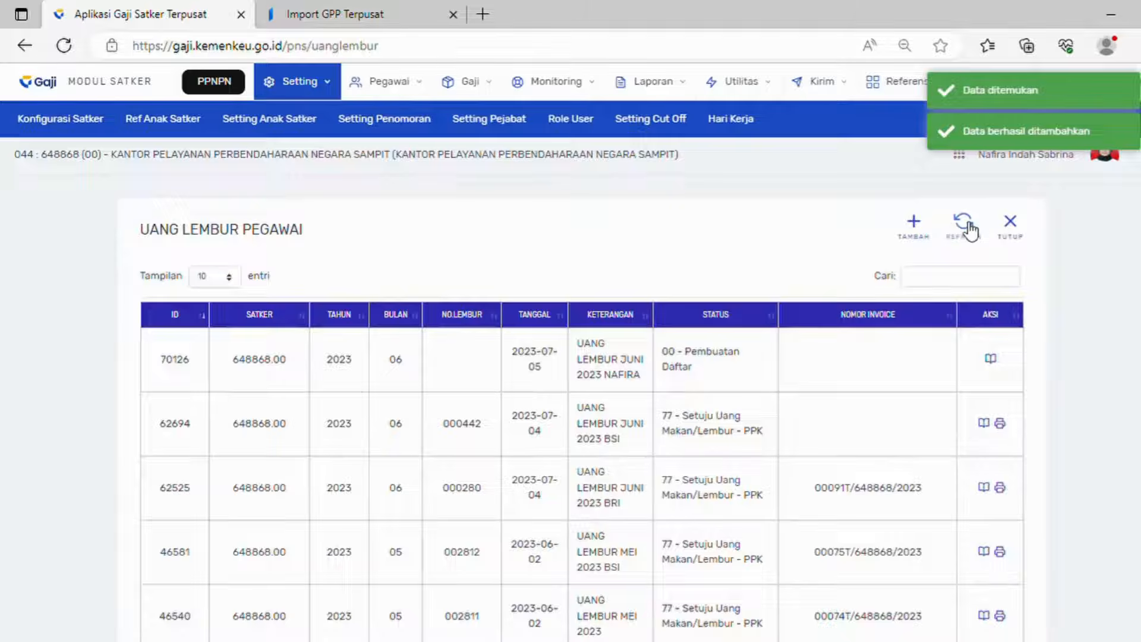
Step: Refresh the list and add the employee in row 11 to overtime record 70126
left_click(965, 226)
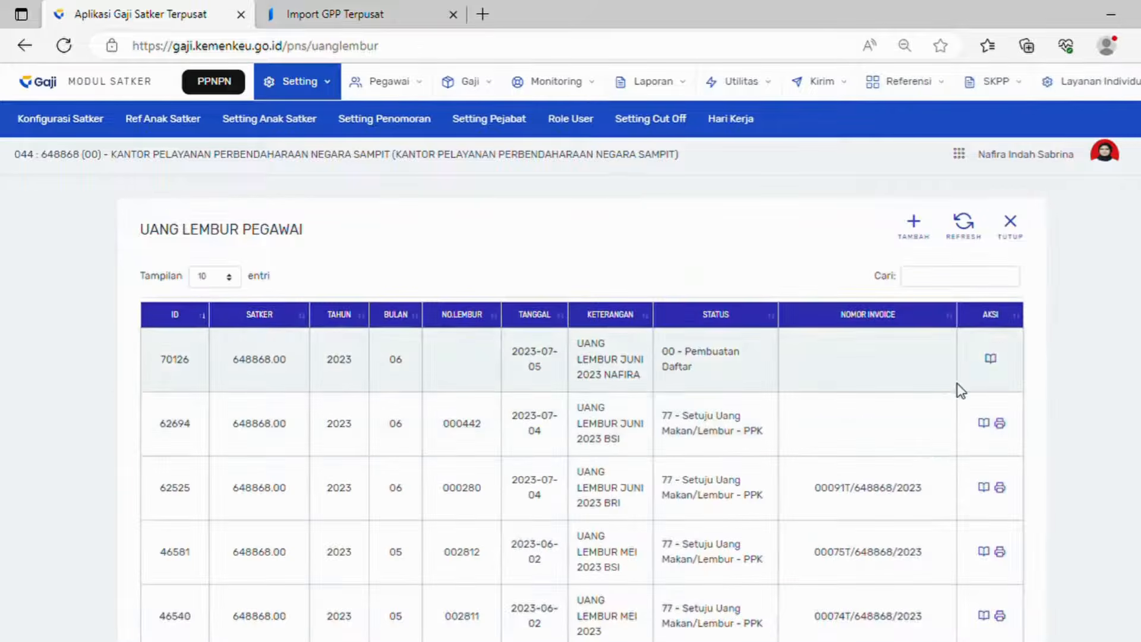
left_click(991, 361)
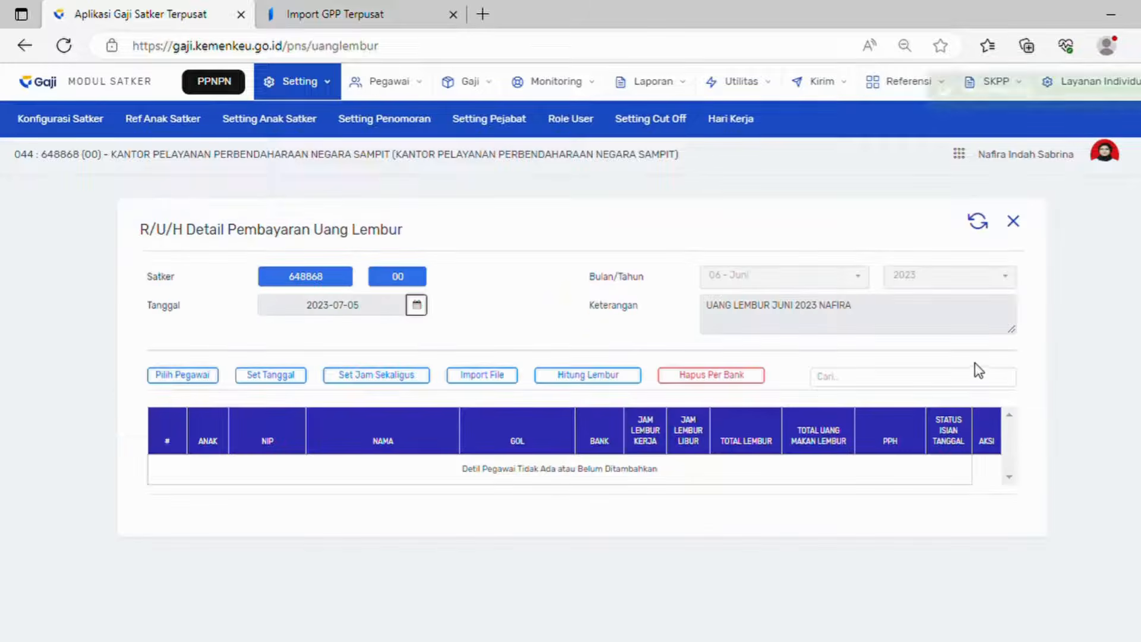
left_click(196, 381)
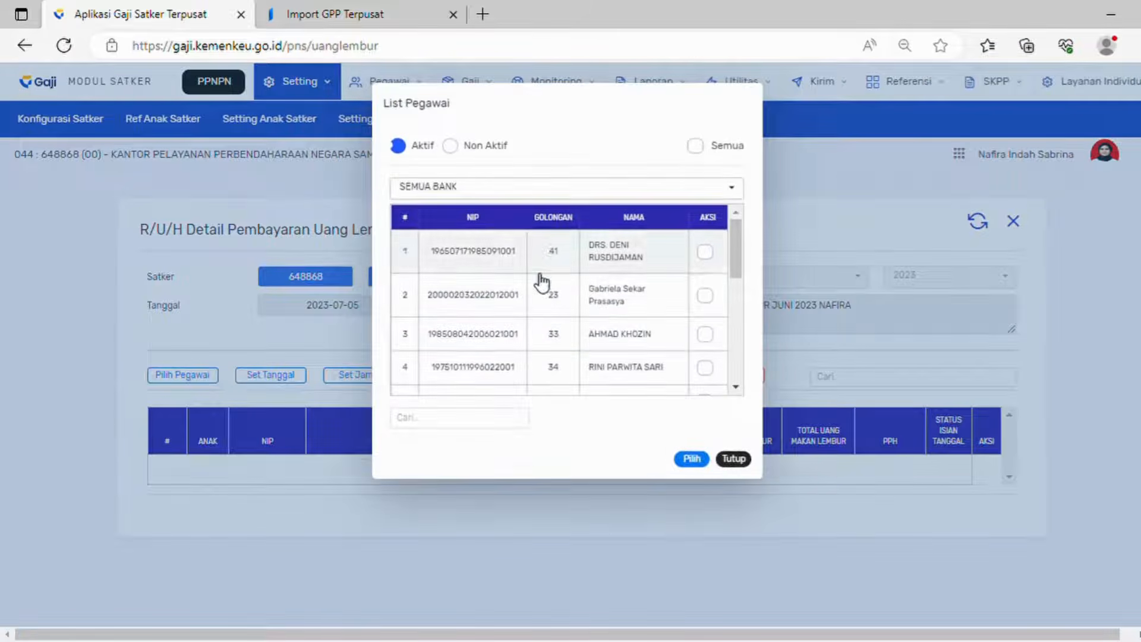
scroll(669, 335, "down", 5)
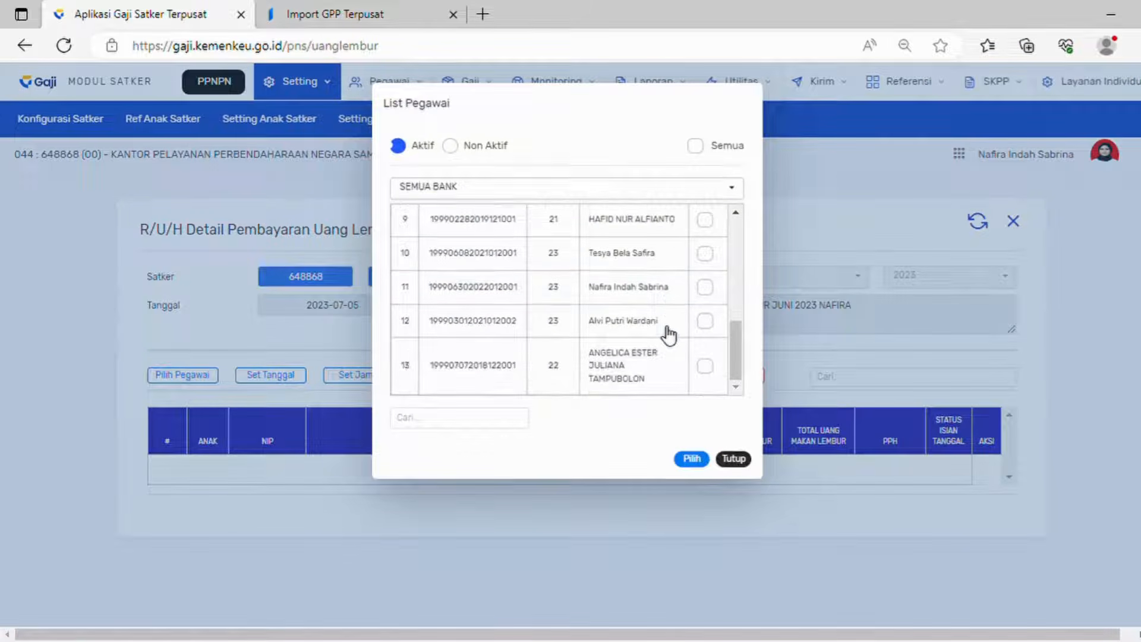
left_click(705, 287)
left_click(700, 460)
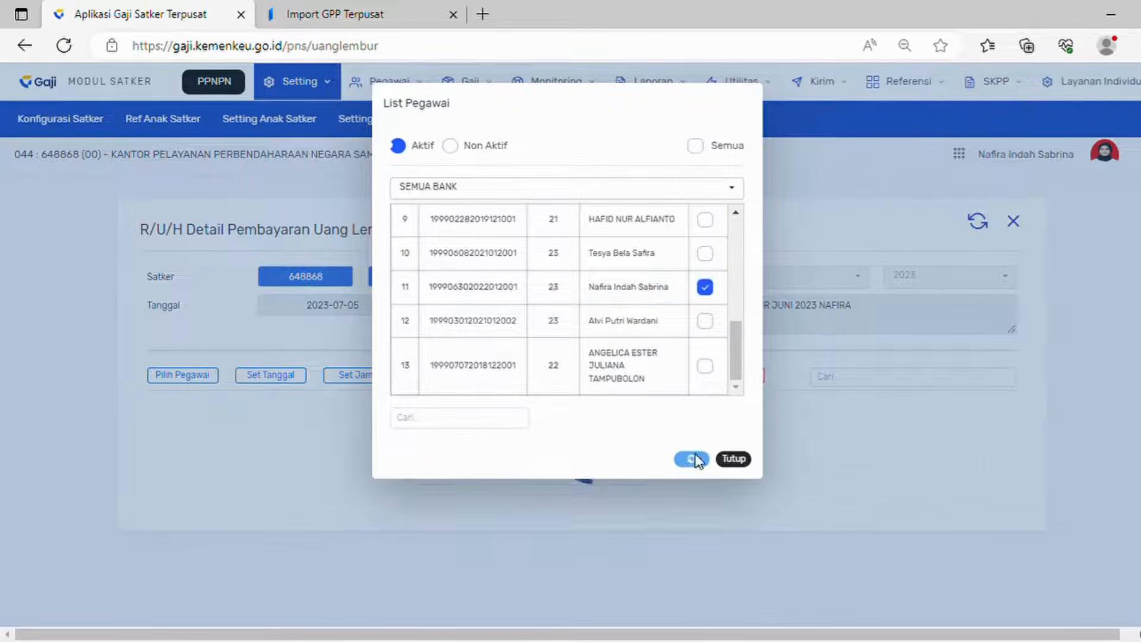
Step: Submit a Set Tanggal request and refresh until request 104768 reads 4 - Selesai
left_click(278, 373)
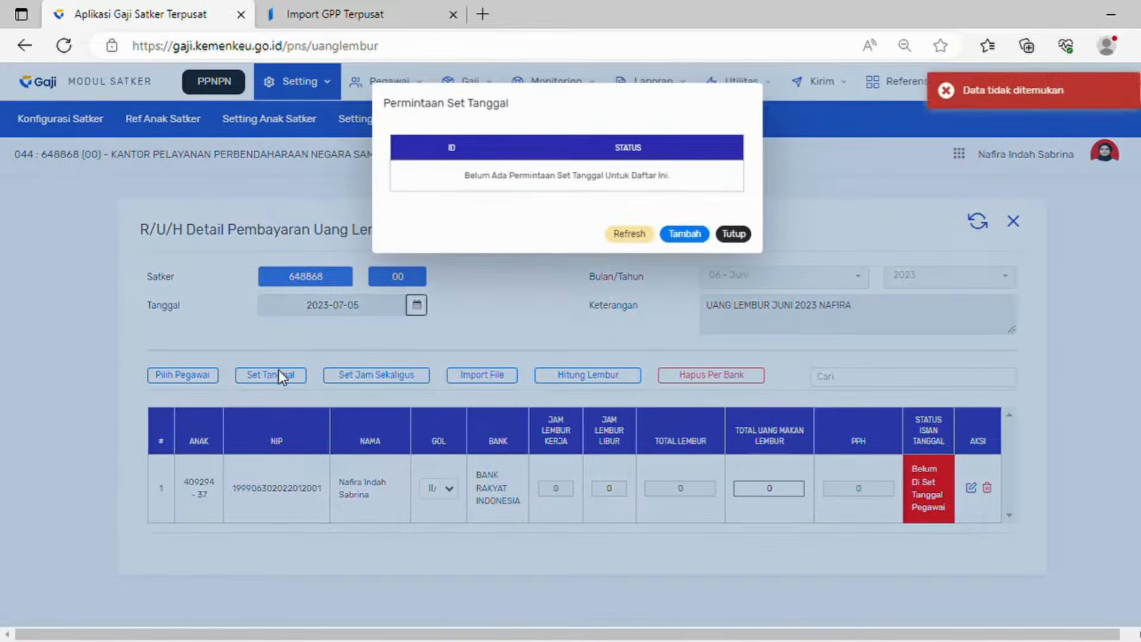
left_click(628, 234)
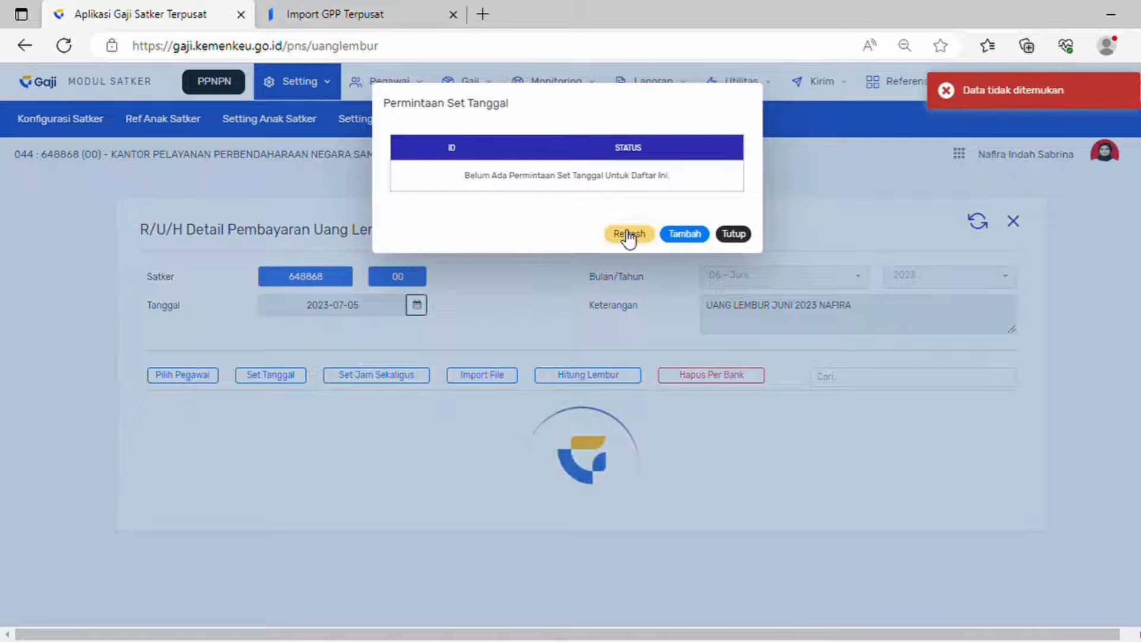
left_click(693, 234)
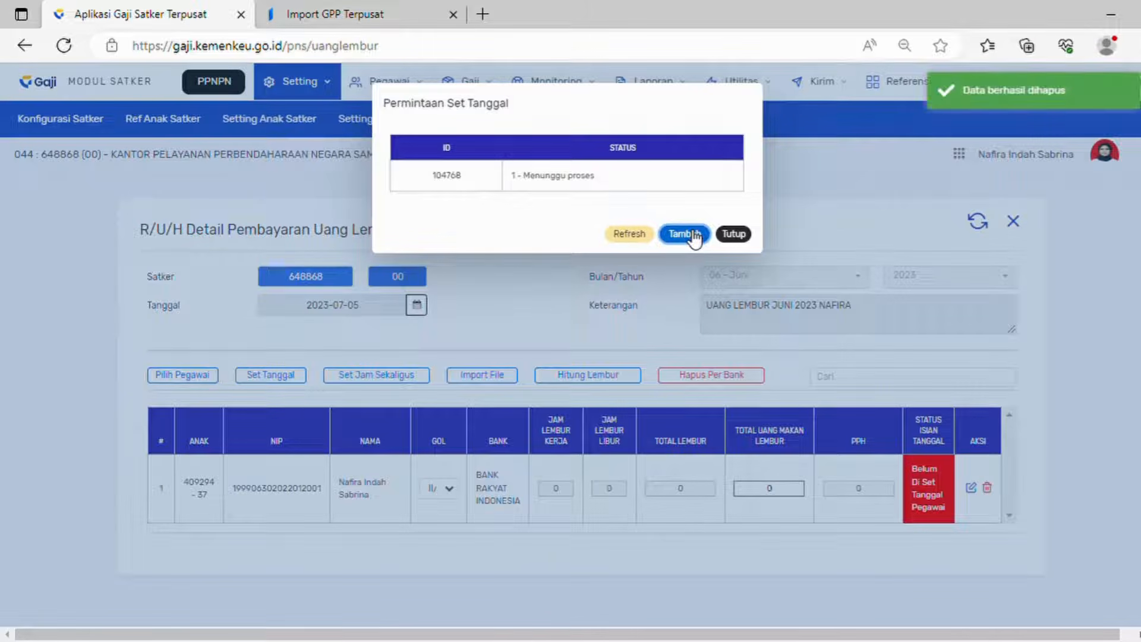
left_click(648, 235)
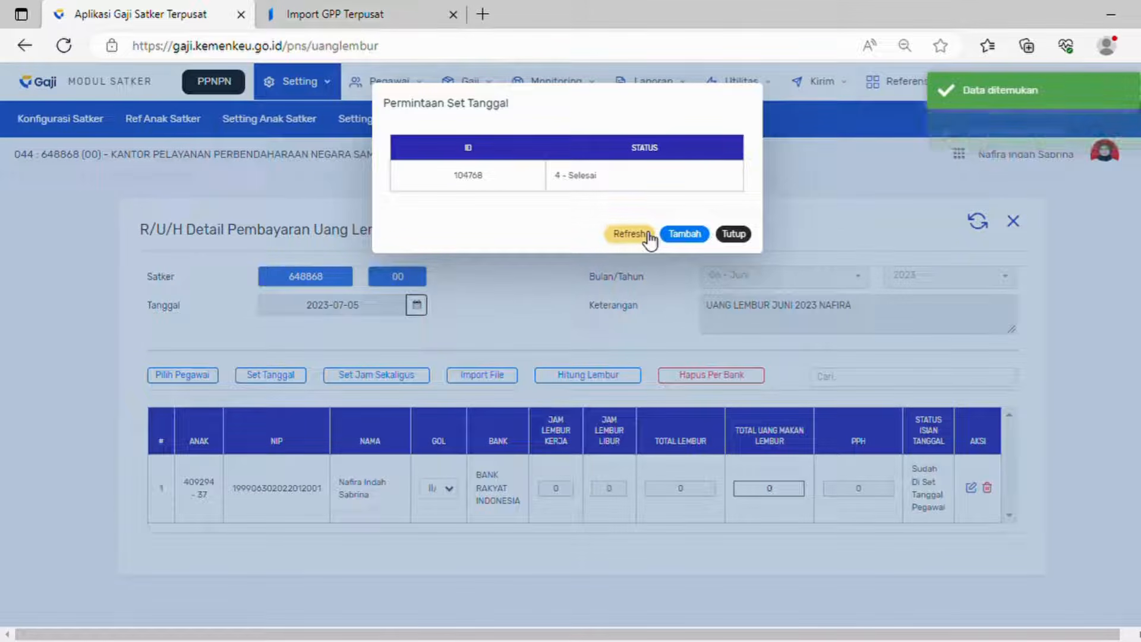
left_click(734, 235)
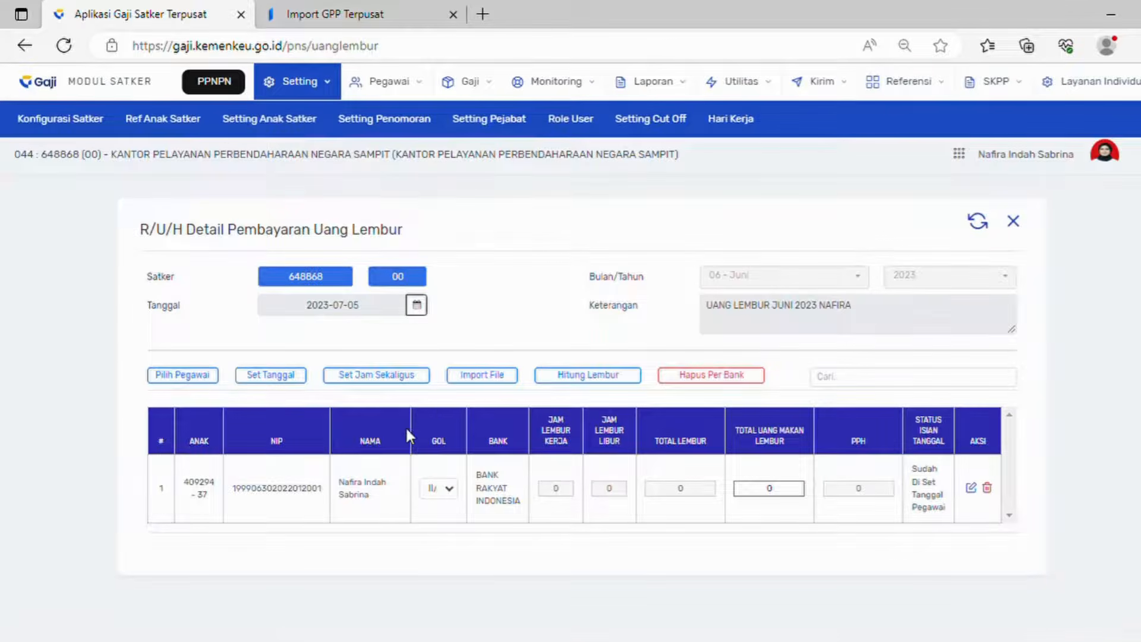
Step: Review the Set Jam Sekaligus hour choices, then close it without changes
left_click(366, 378)
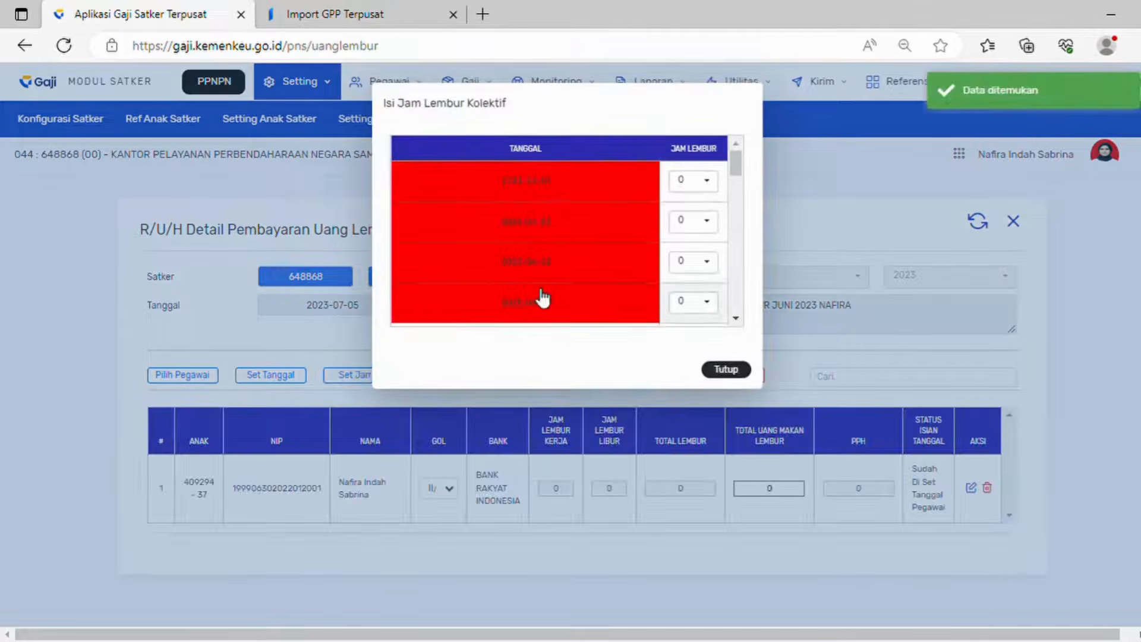
scroll(541, 295, "down", 3)
scroll(542, 297, "down", 6)
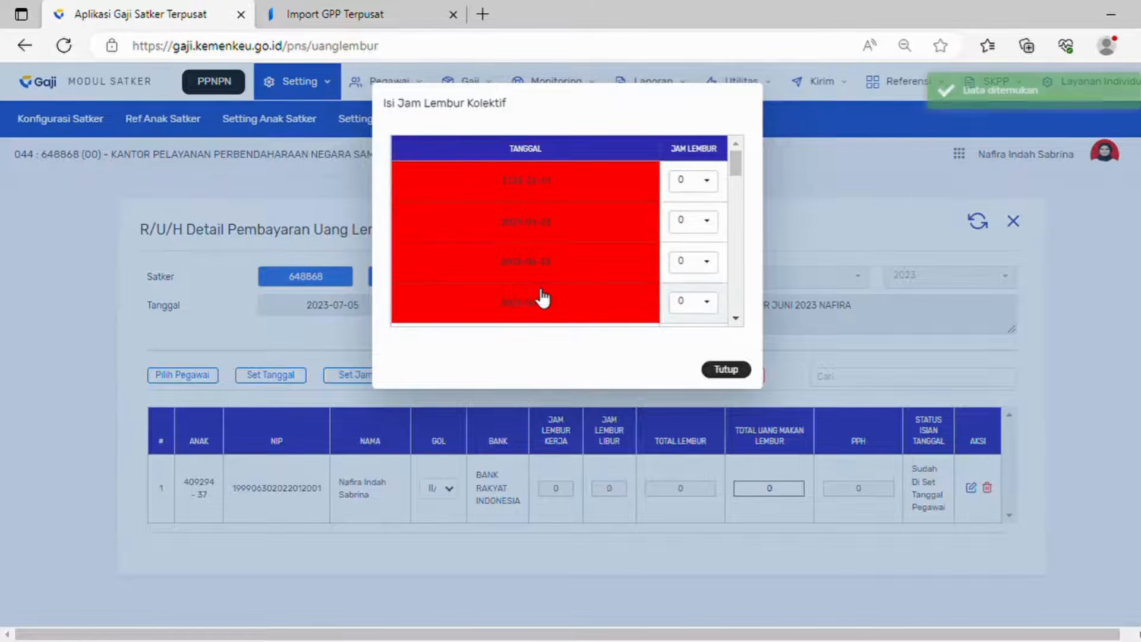
scroll(542, 297, "down", 3)
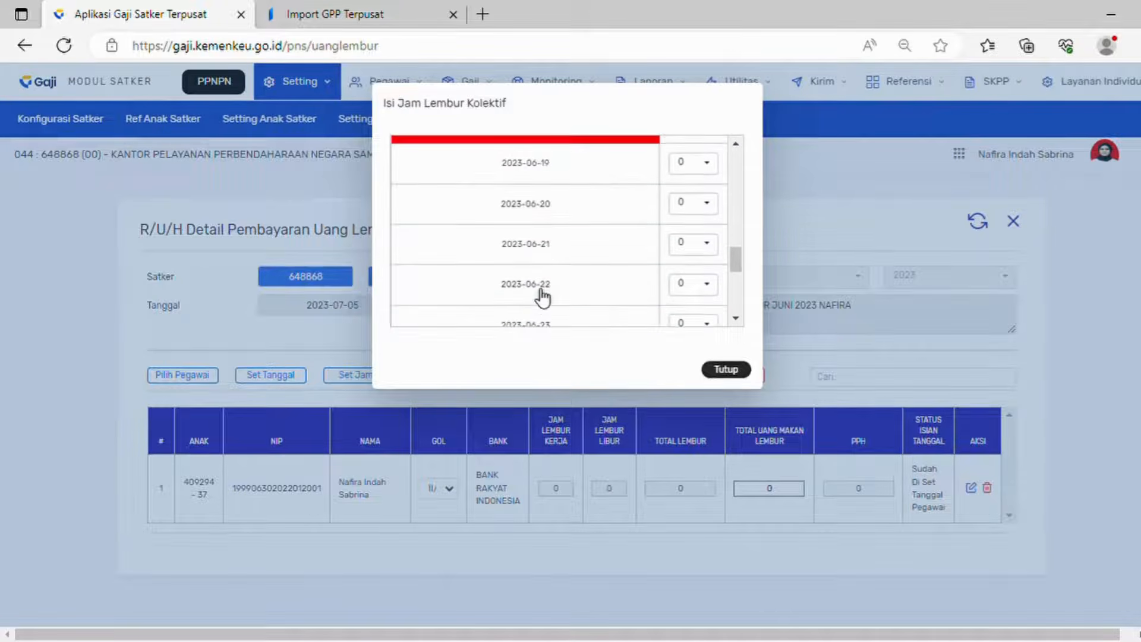
scroll(541, 298, "up", 12)
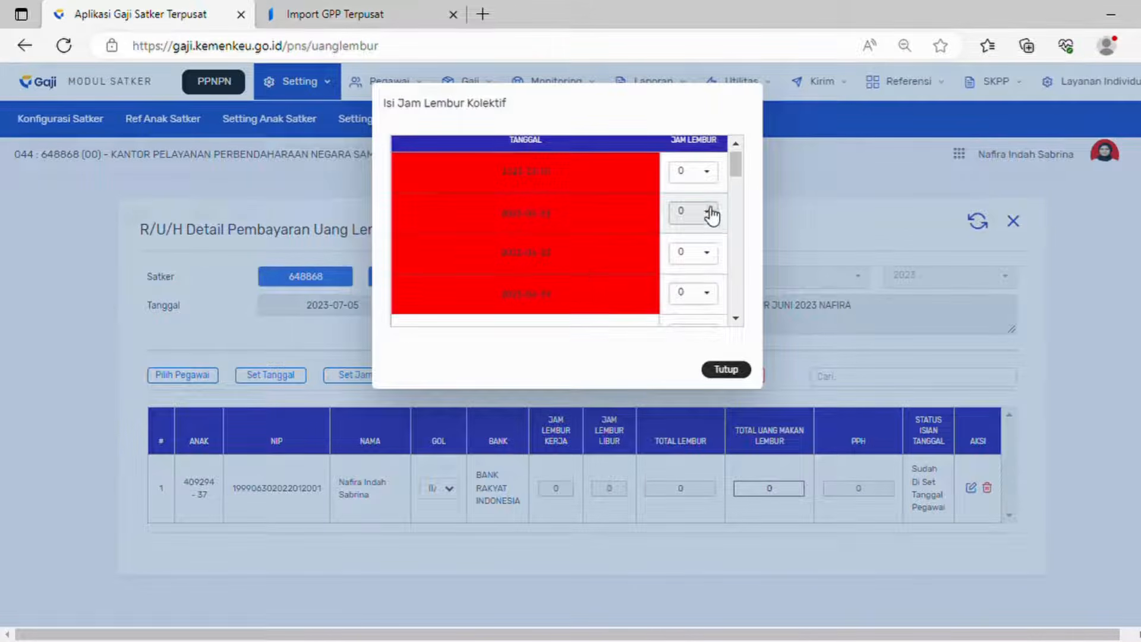
left_click(711, 214)
scroll(704, 306, "down", 1)
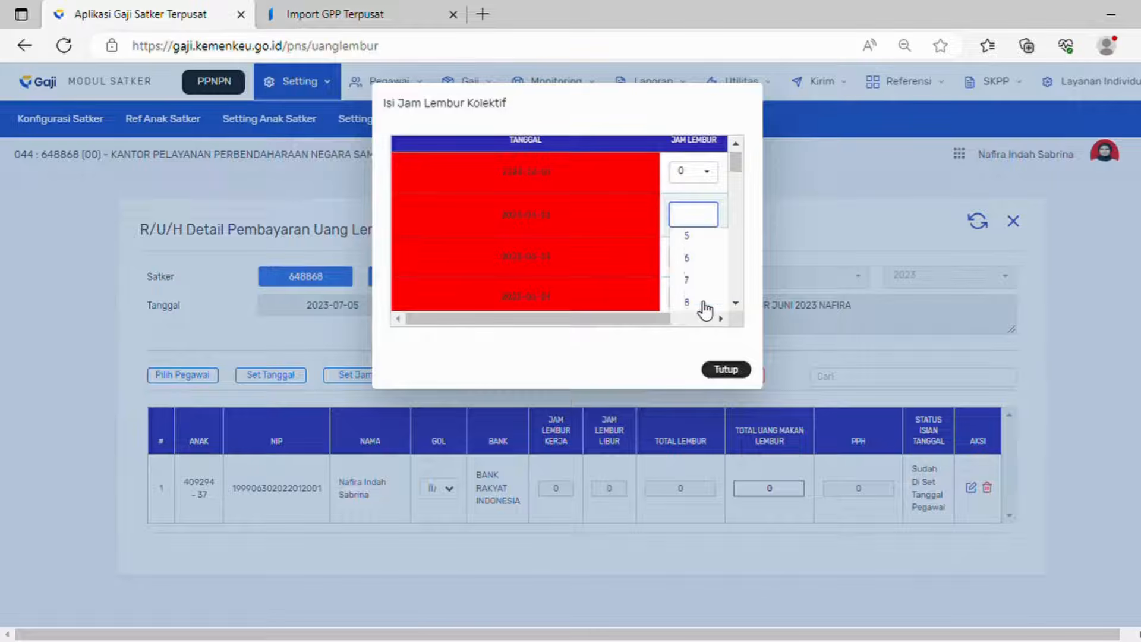
scroll(705, 309, "up", 2)
left_click(748, 365)
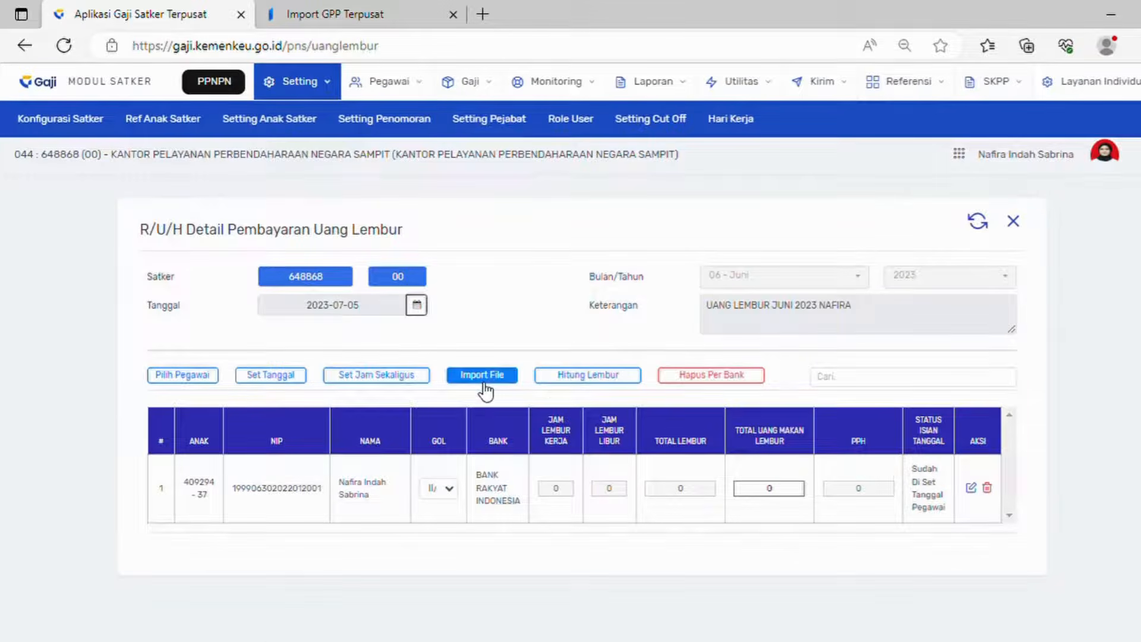
Step: Import ADK Lembur.txt as a new file import request and wait for it to finish
left_click(484, 384)
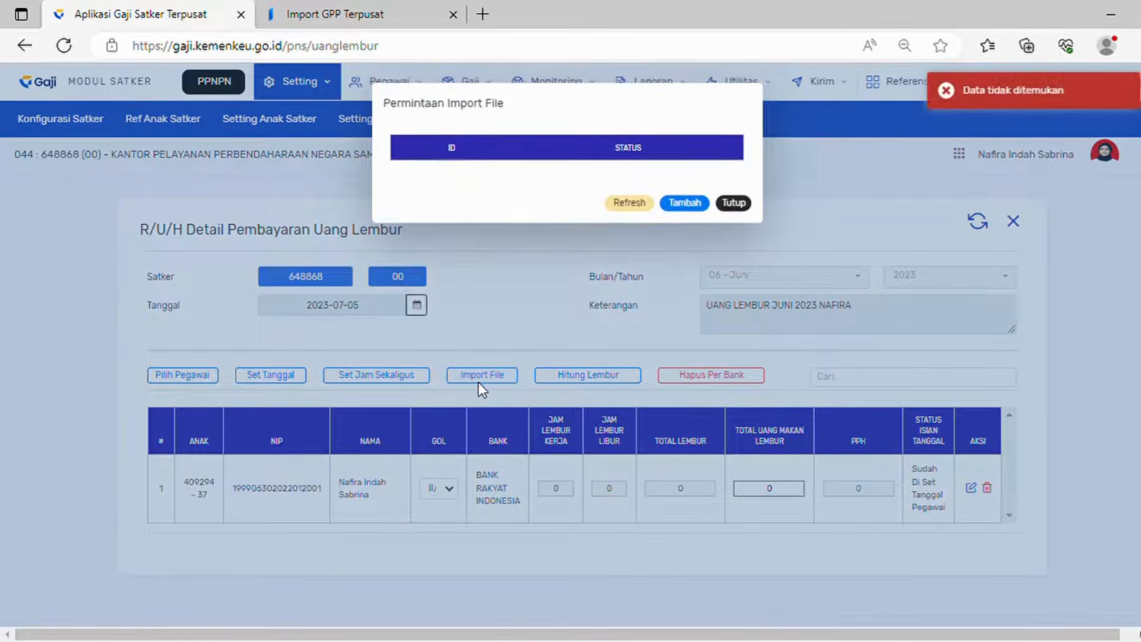
left_click(684, 204)
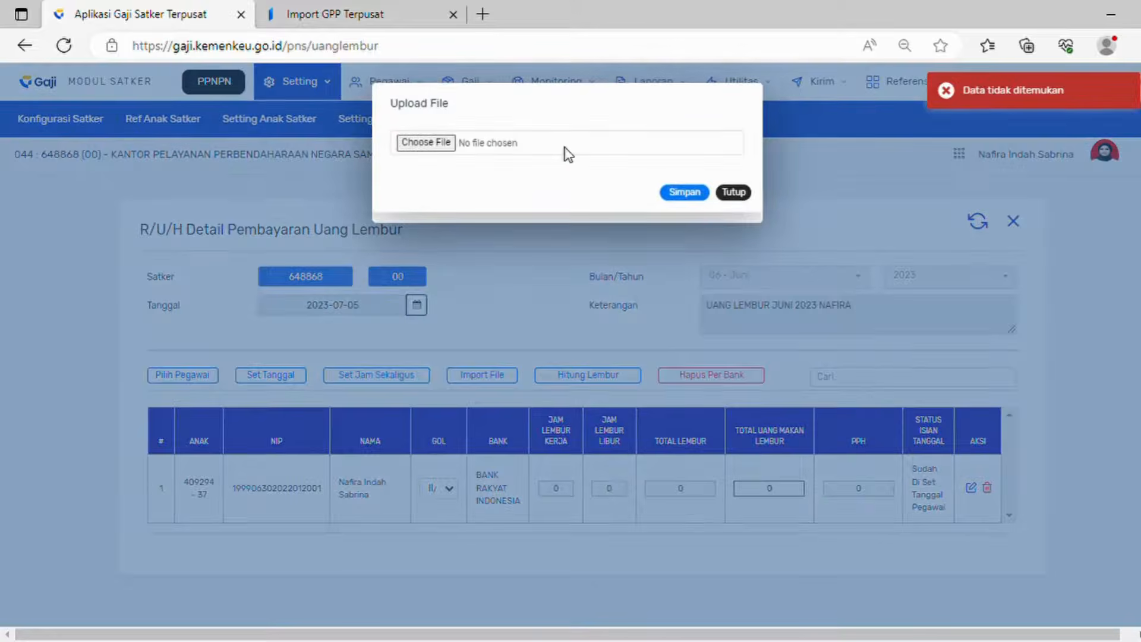
left_click(436, 143)
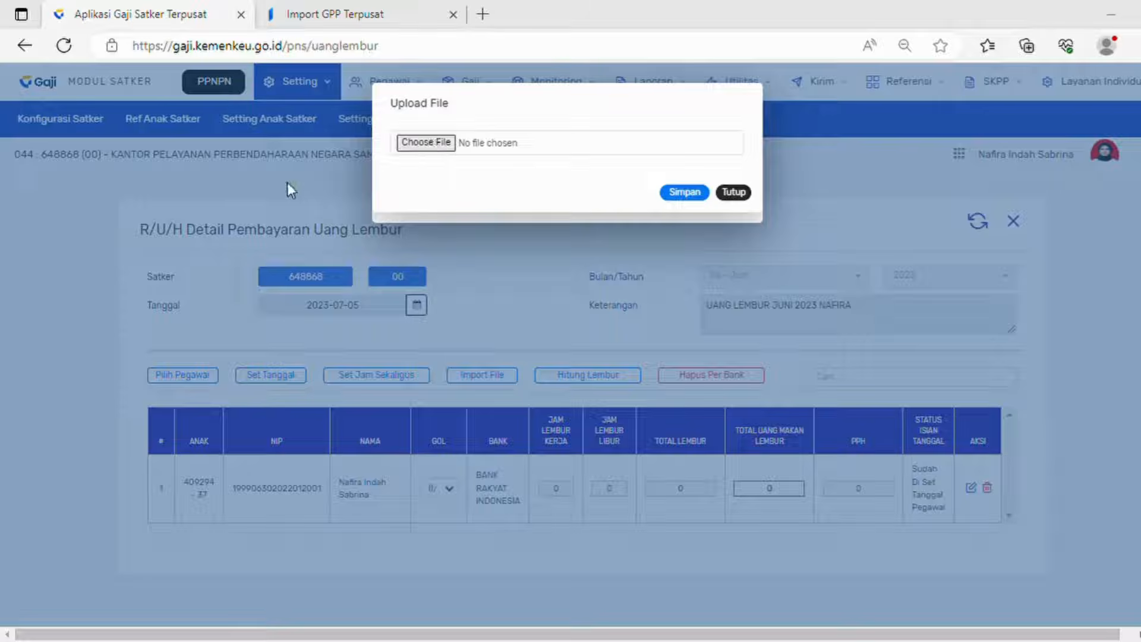
double_click(233, 276)
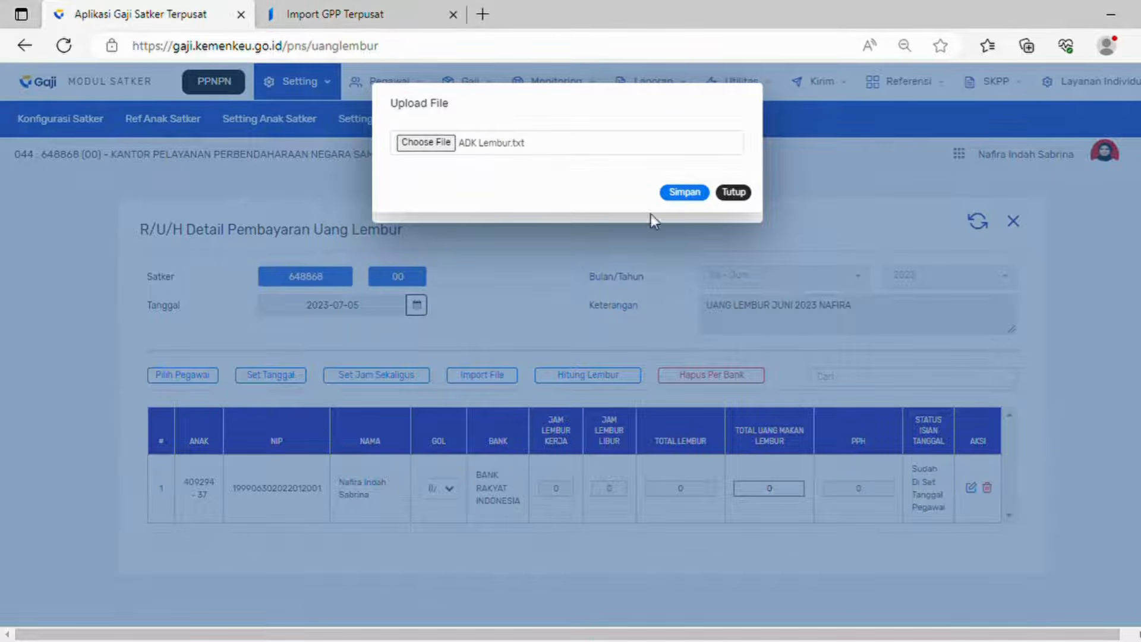
left_click(695, 194)
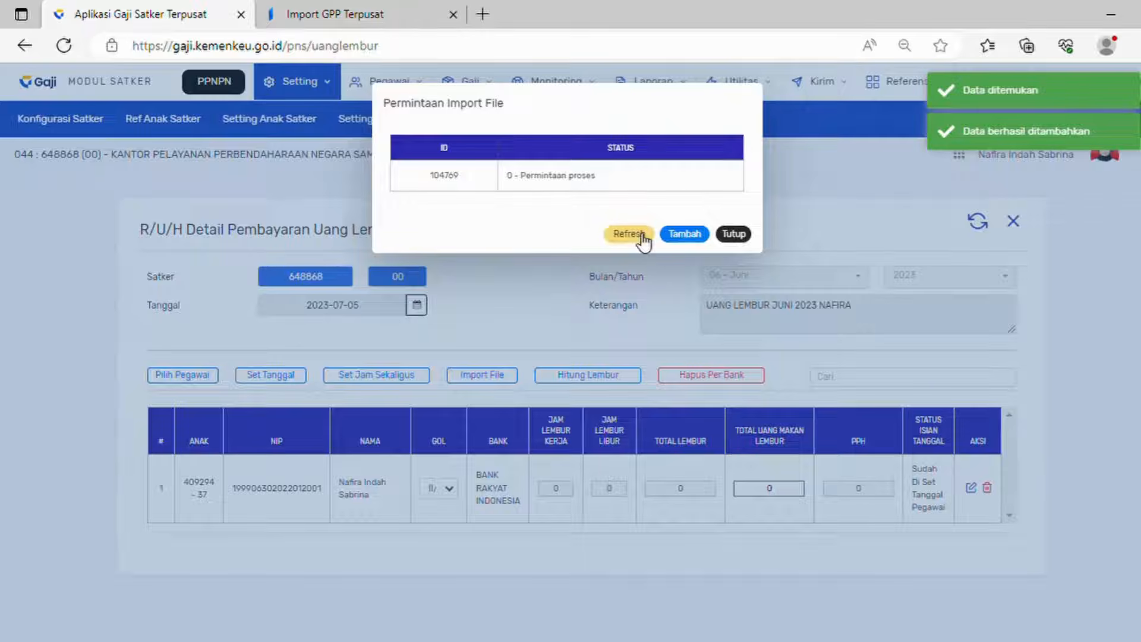
left_click(642, 234)
left_click(733, 233)
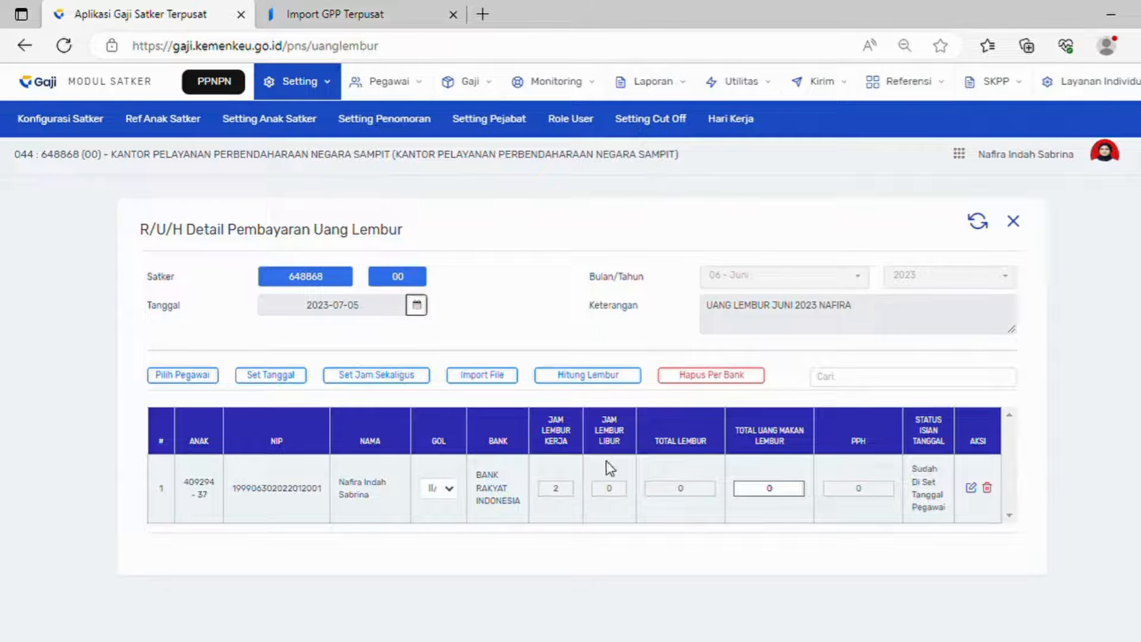
Step: Close the detail form and refresh until record 70126 shows 000443 and 4 - Selesai
left_click(624, 383)
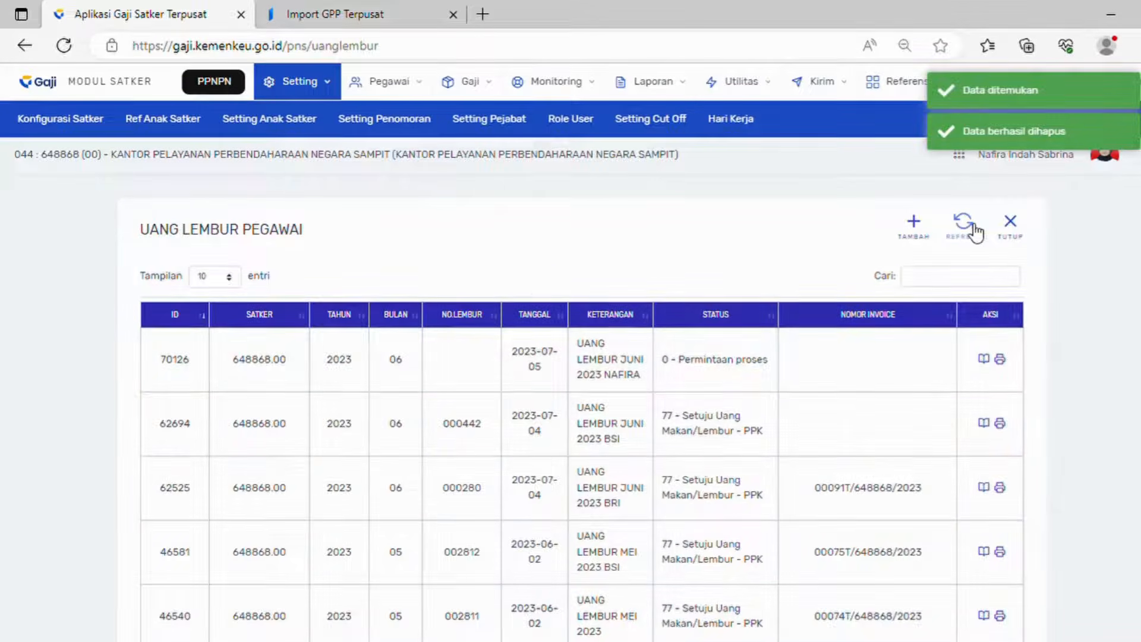
left_click(975, 233)
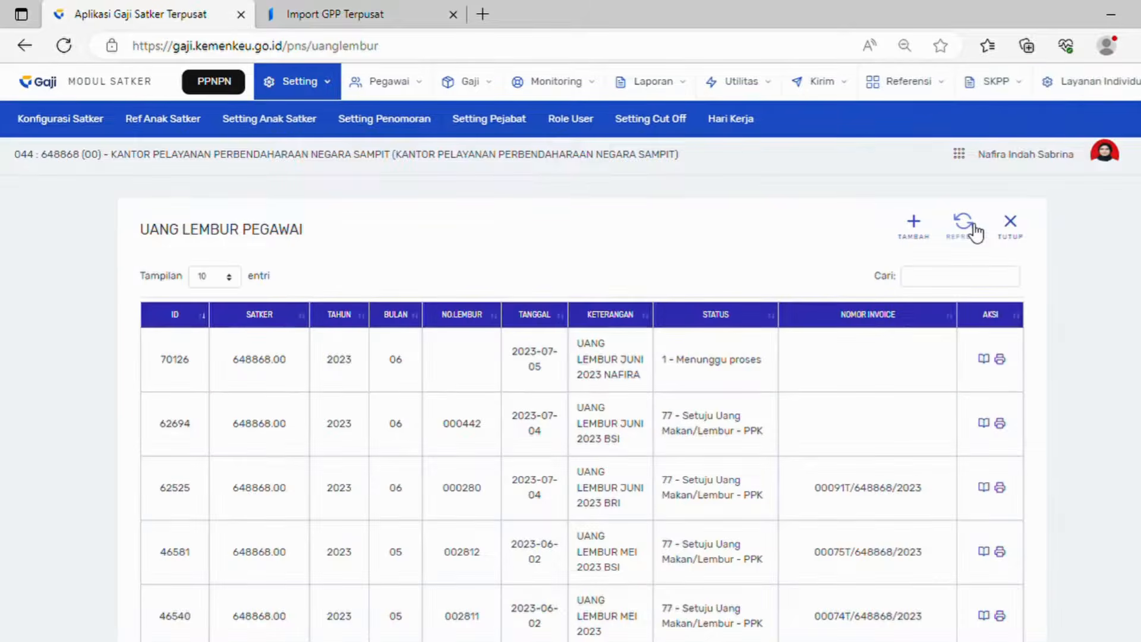
left_click(975, 233)
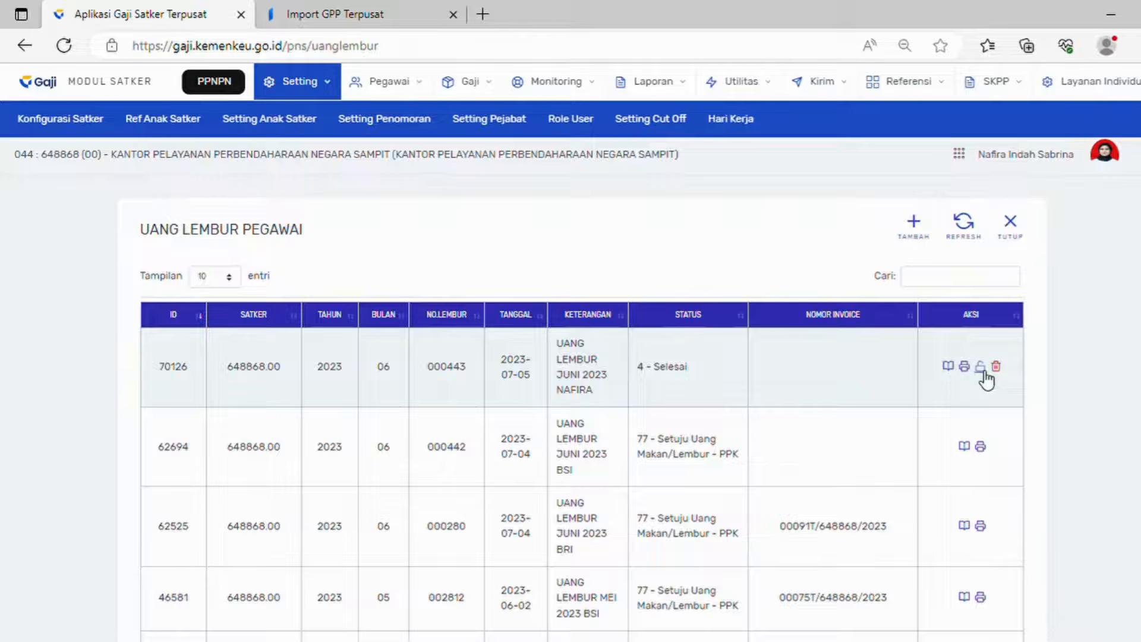
Step: Approve record 70126 with Setuju PPABP and send it to the Bendahara
left_click(949, 366)
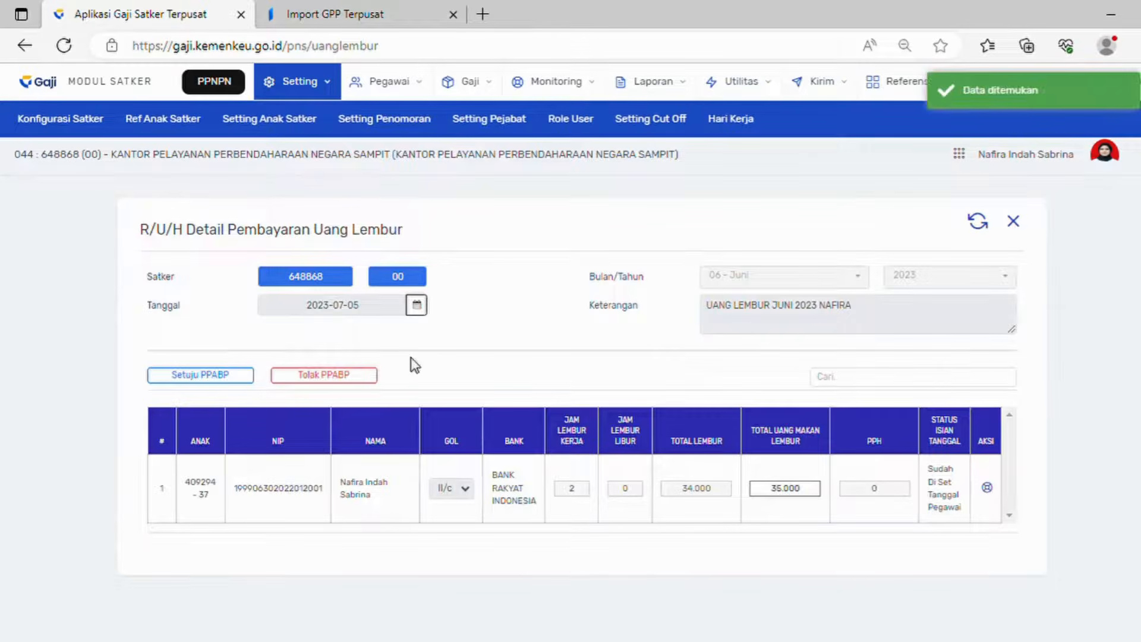
left_click(227, 380)
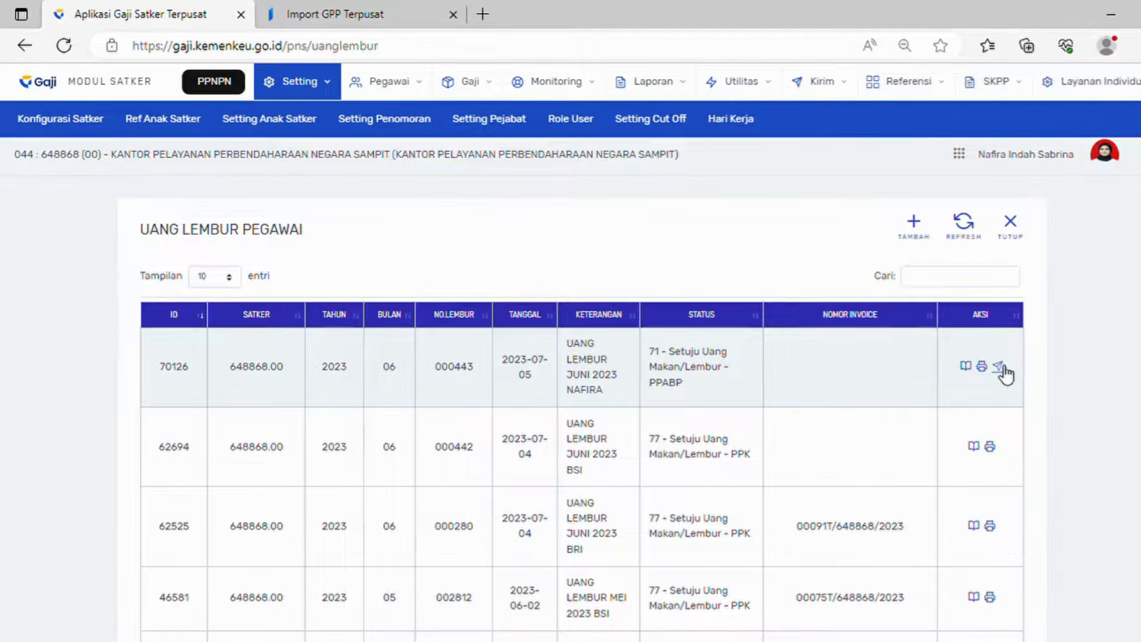
left_click(1001, 367)
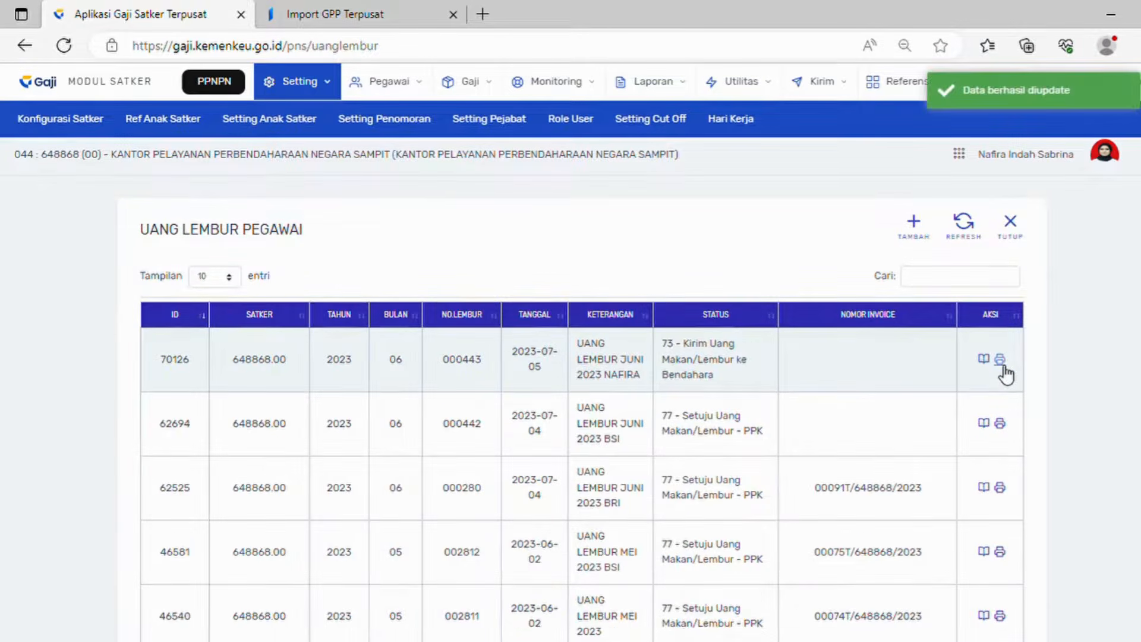
left_click(1120, 159)
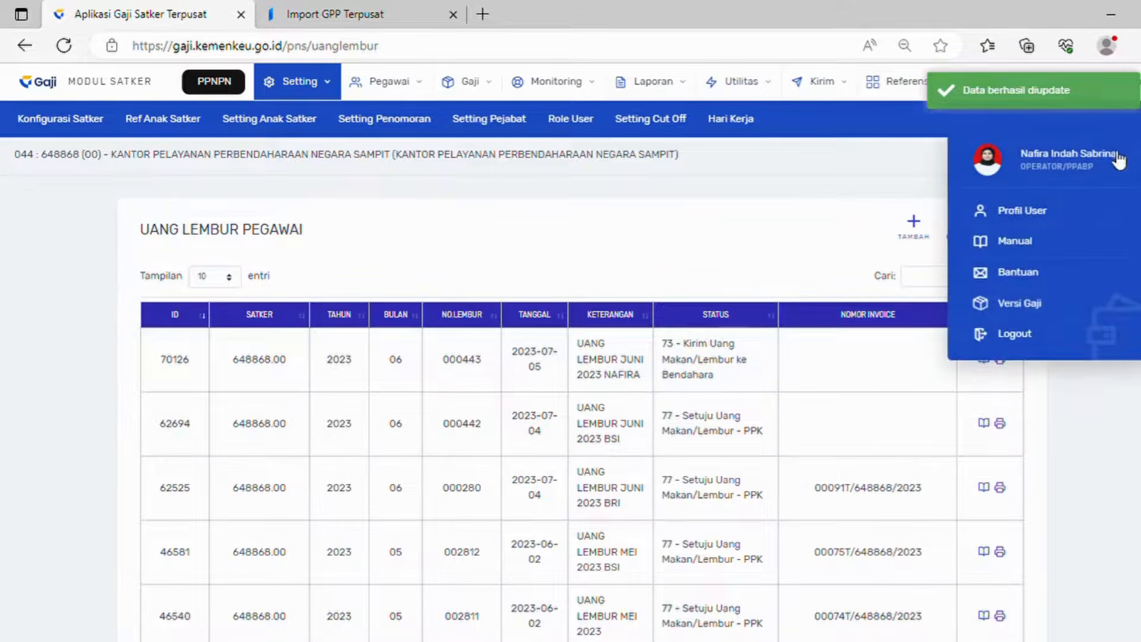
Step: Log out and sign back in to DIGIT as the next user with the suggested username
left_click(1017, 334)
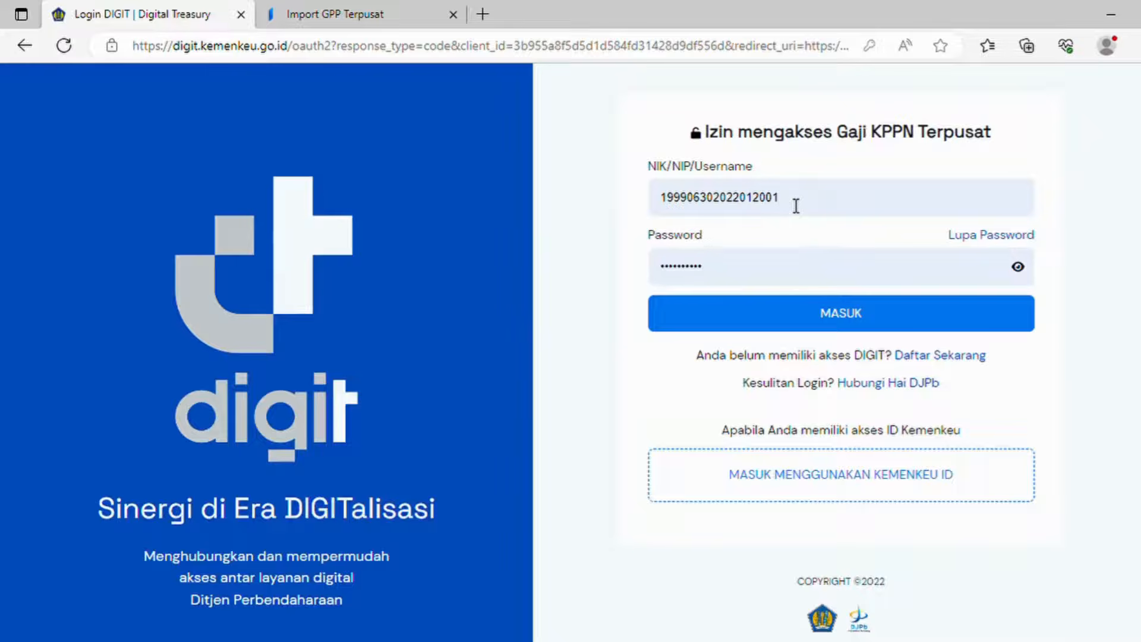
left_click_drag(796, 206, 691, 206)
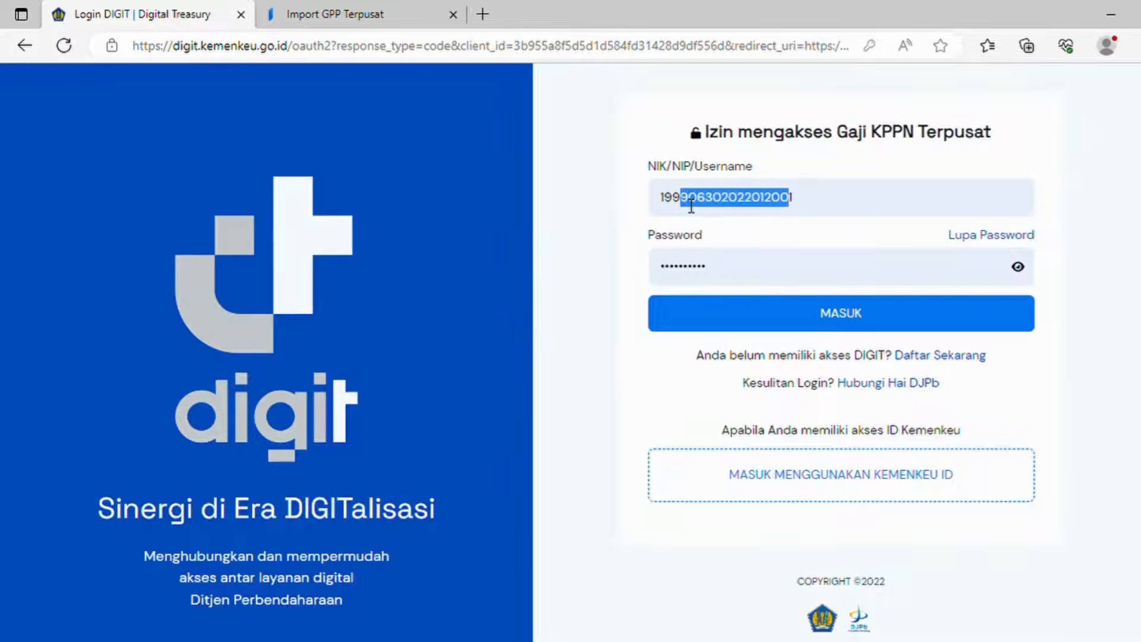
type("999")
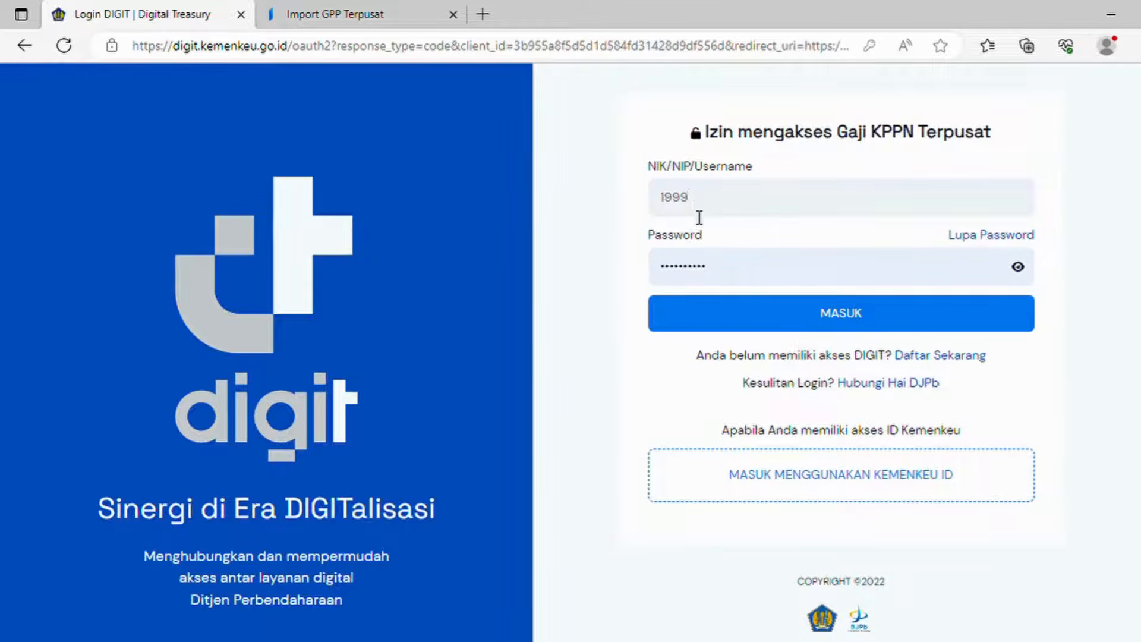
left_click(700, 291)
left_click(737, 312)
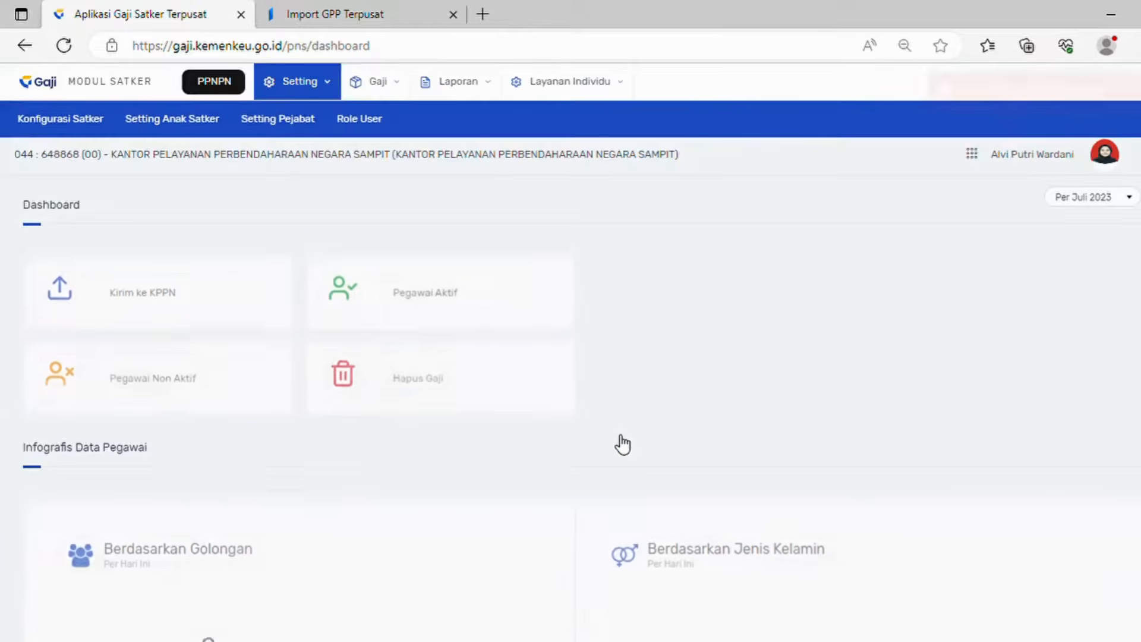
Step: Approve overtime record 70126 in Proses Uang Lembur as Bendahara and forward it to the PPK
left_click(382, 82)
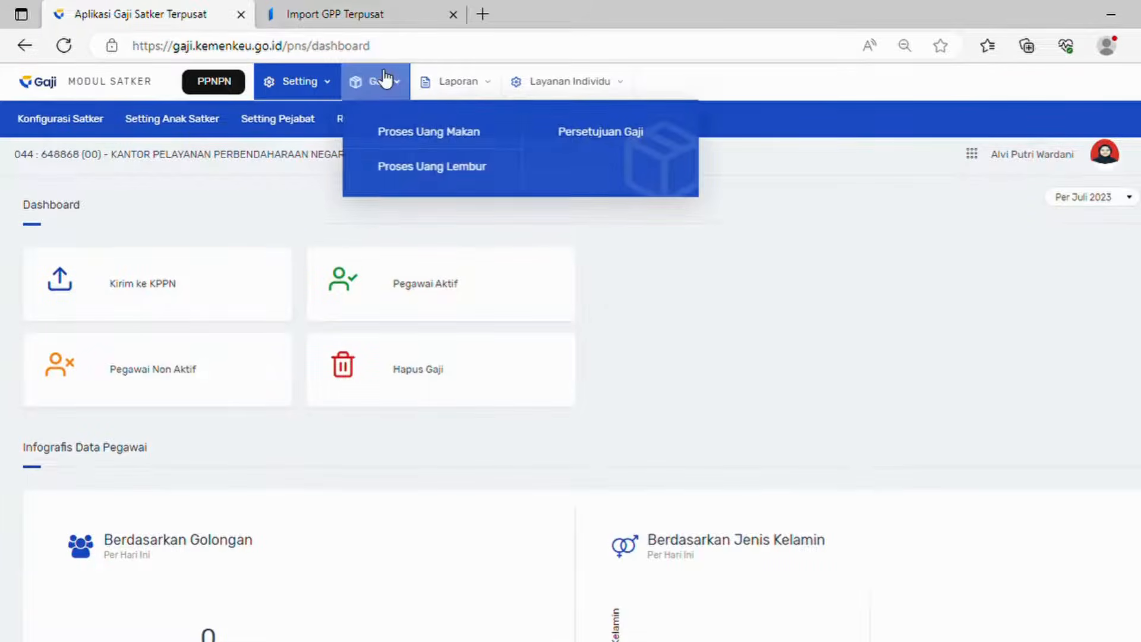
left_click(427, 166)
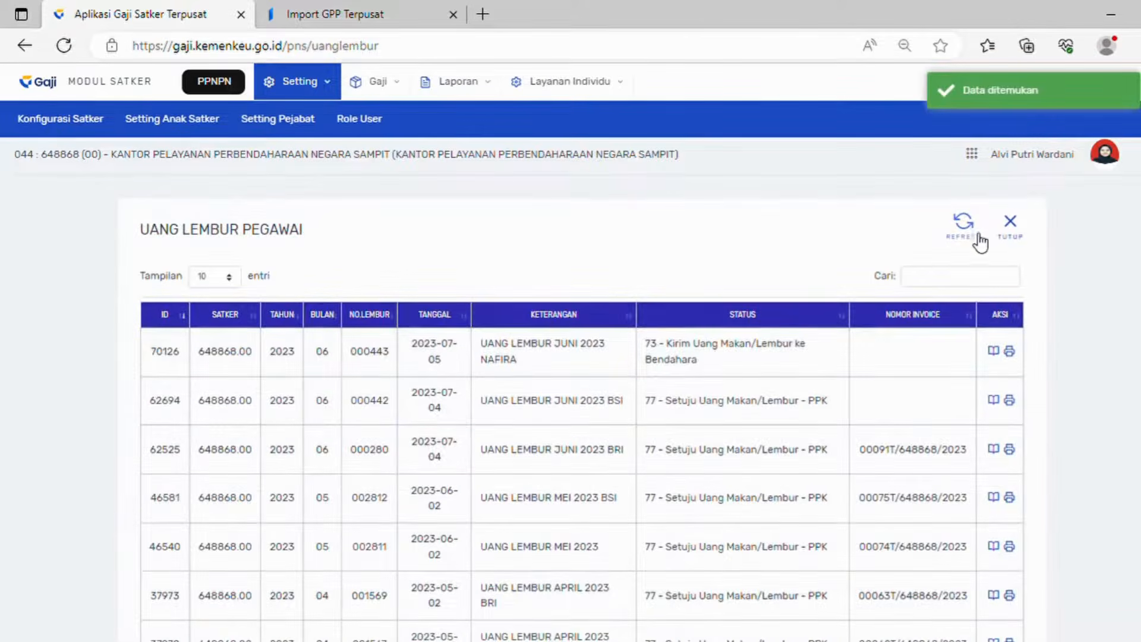
left_click(963, 225)
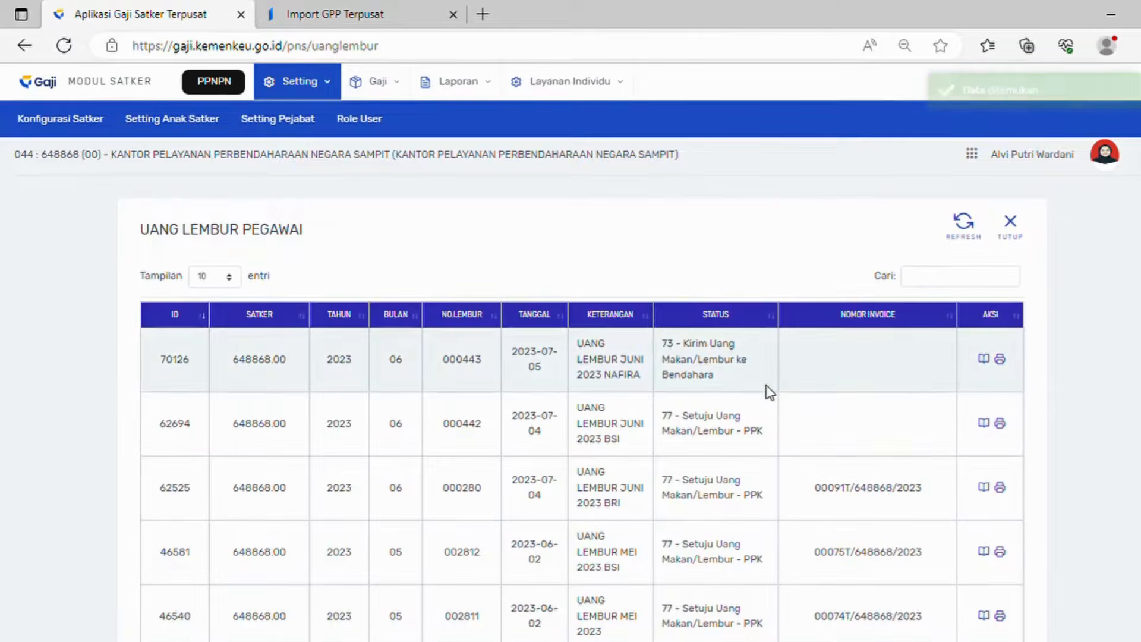
left_click(985, 360)
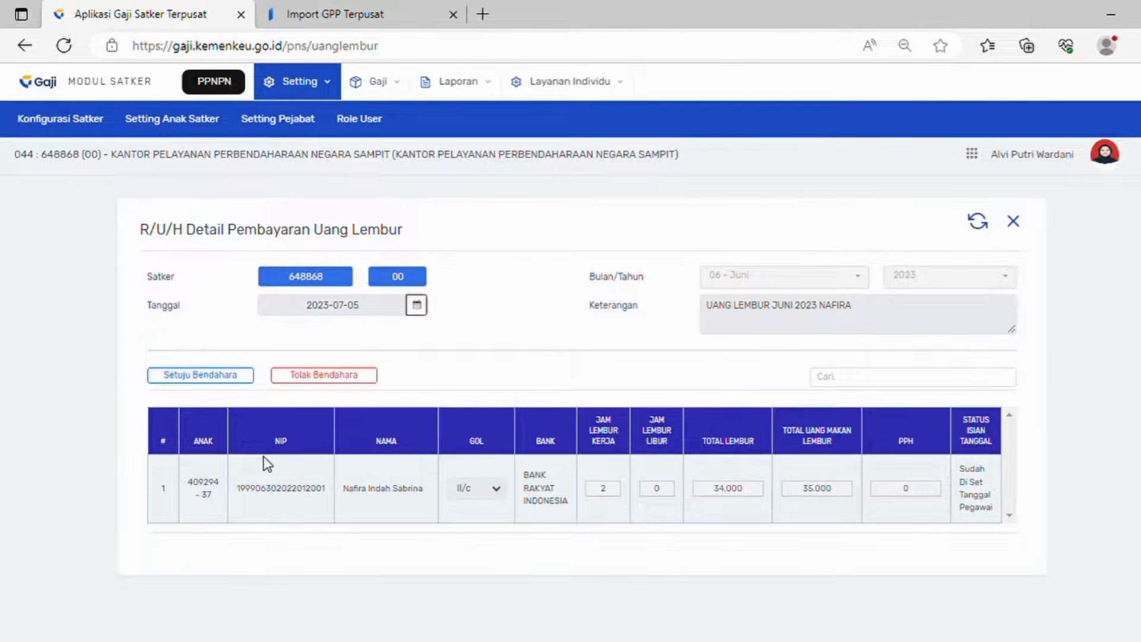
left_click(208, 387)
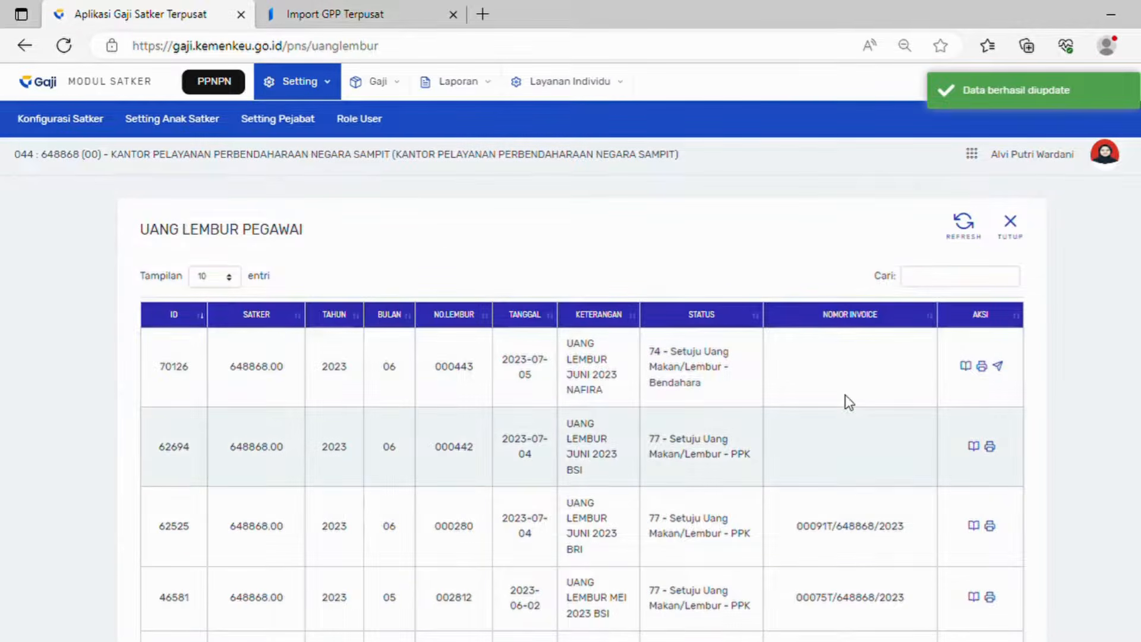
left_click(1003, 366)
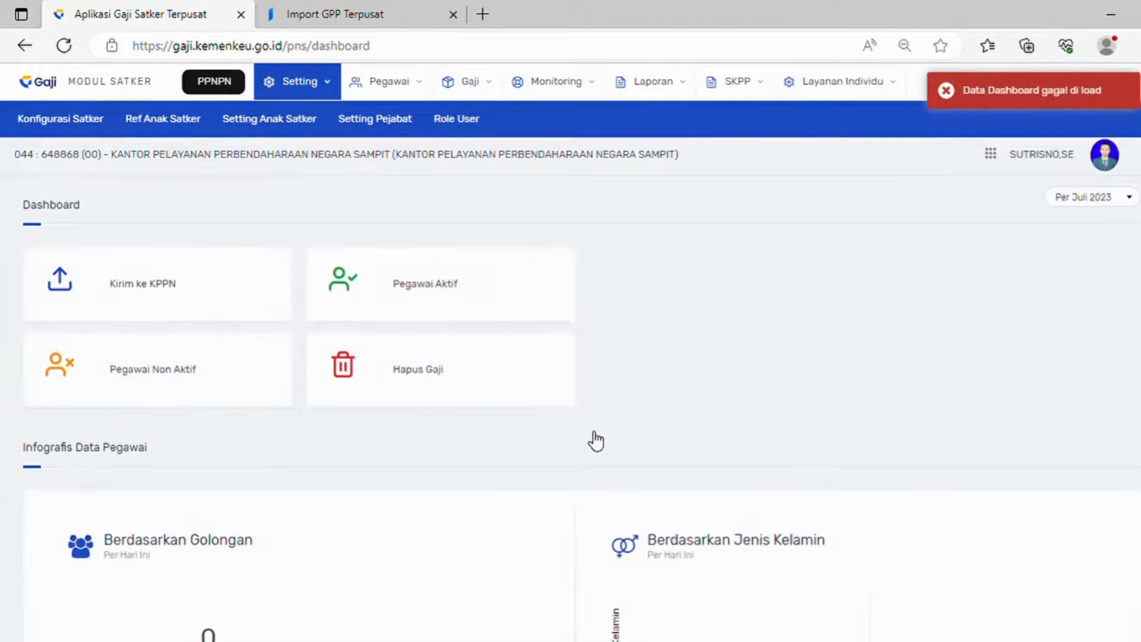
Step: Approve overtime record 70126 as PPK and refresh the list to show status 77
left_click(478, 95)
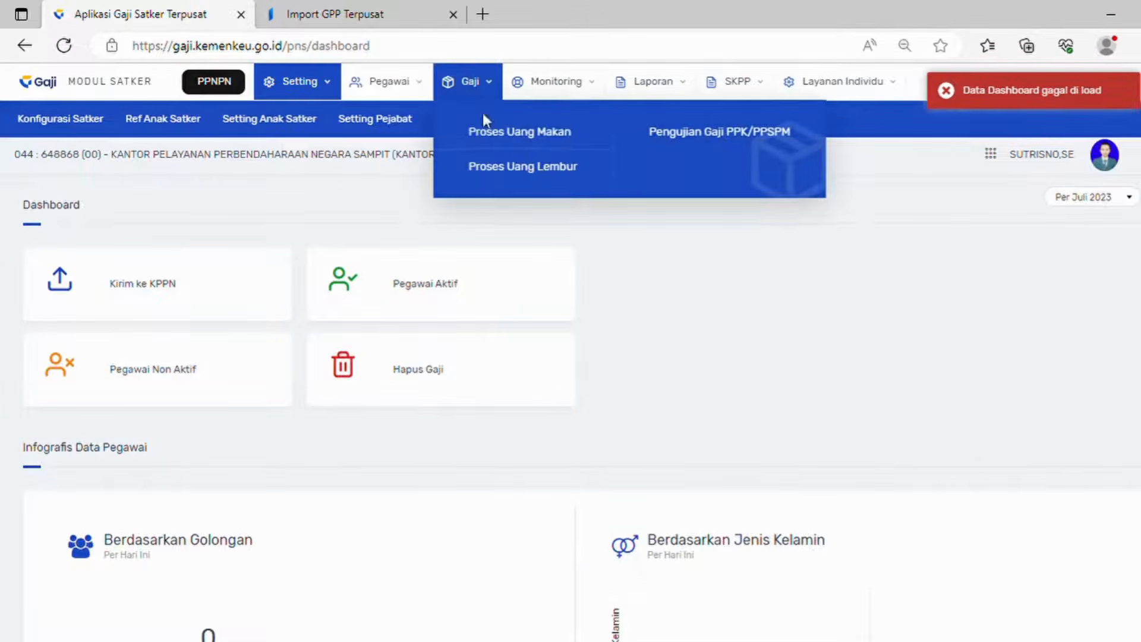
left_click(507, 166)
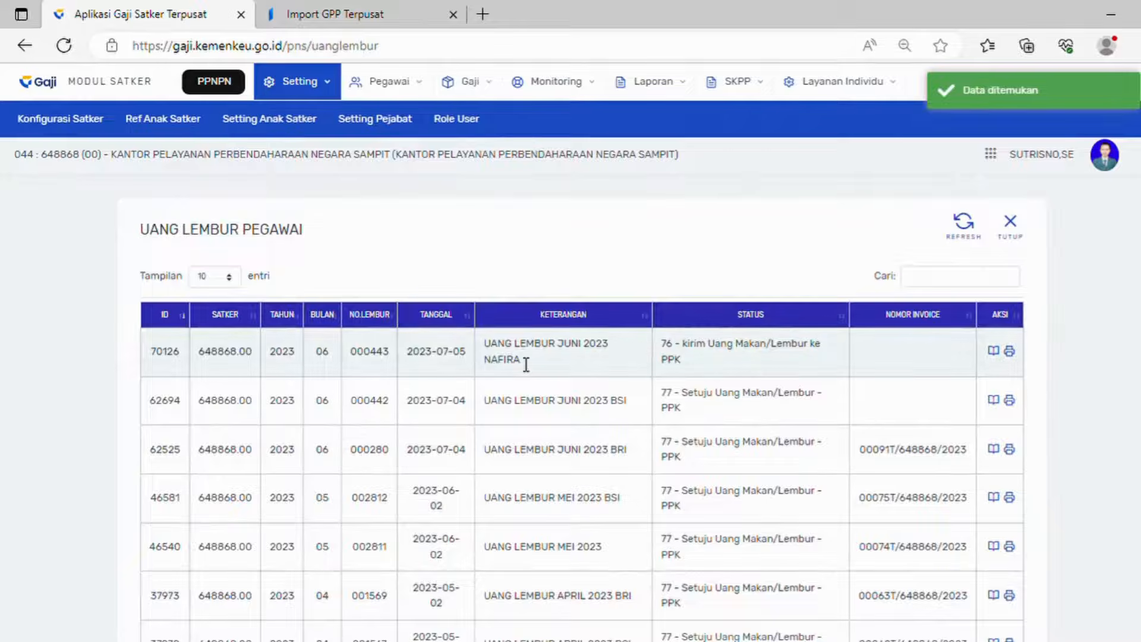
left_click(1002, 356)
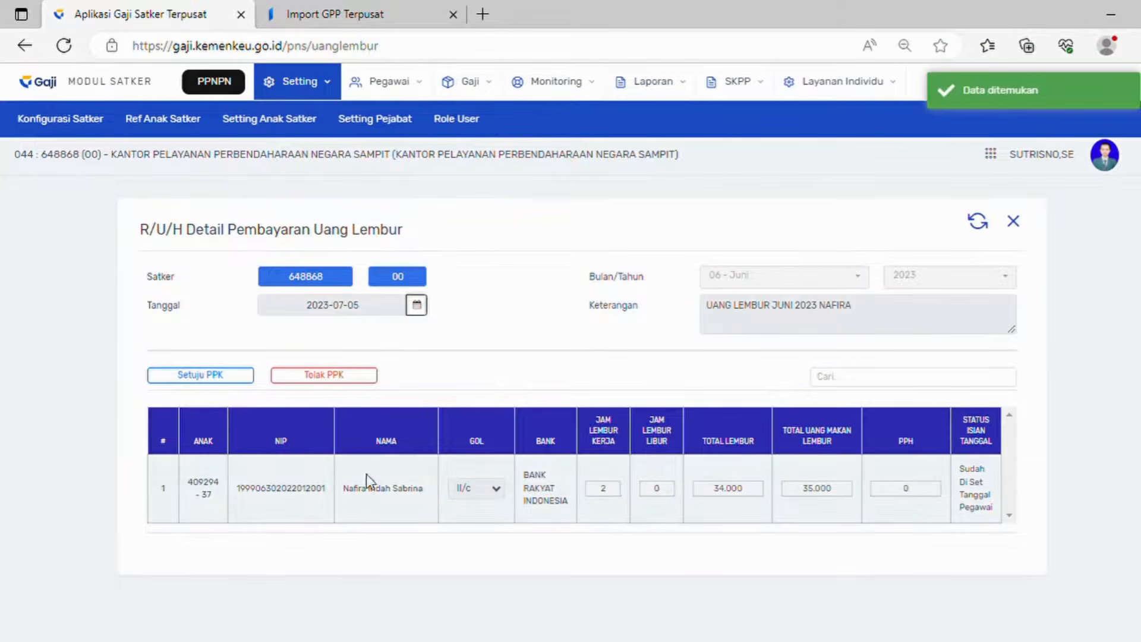
left_click(217, 375)
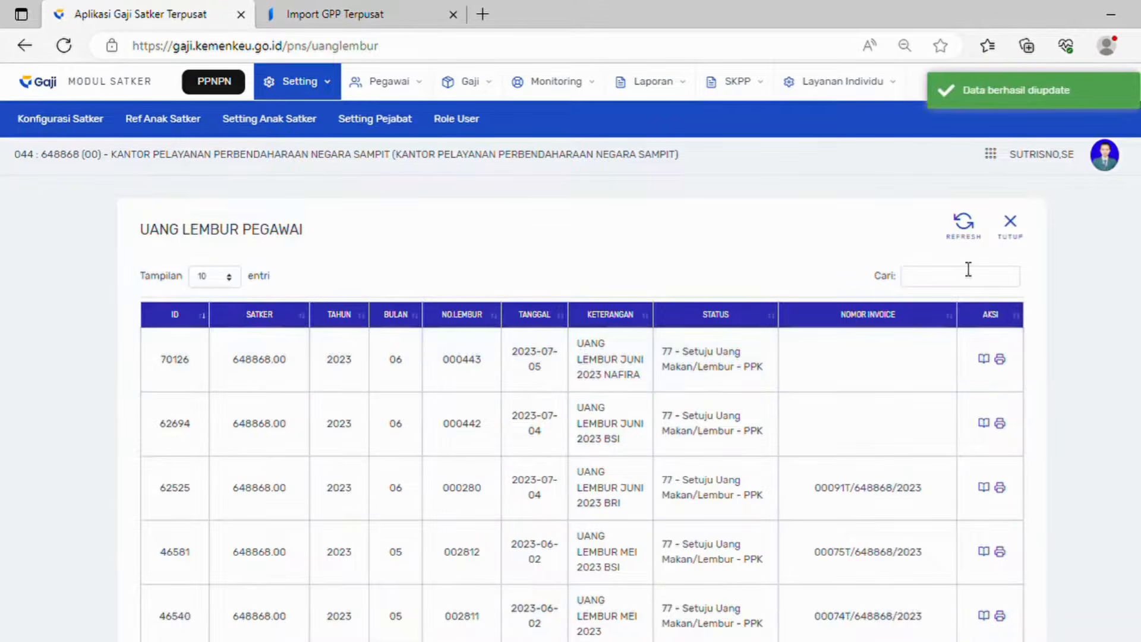
left_click(964, 225)
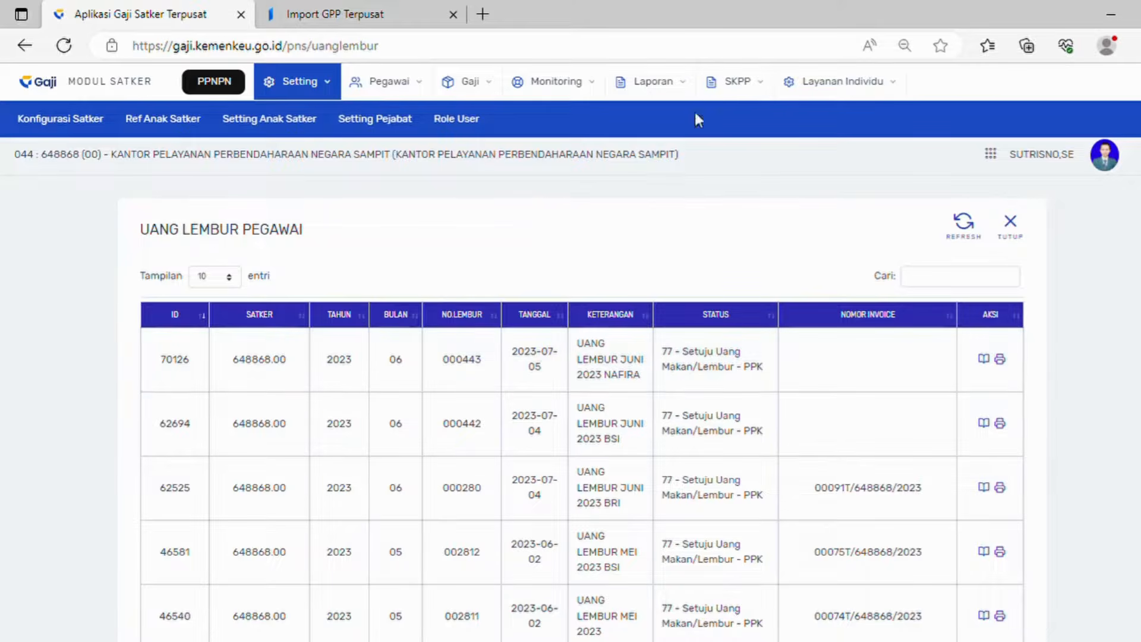
Step: In SAKTI, open the Import GPP Terpusat form under Komitmen > Upload / Import
left_click(321, 9)
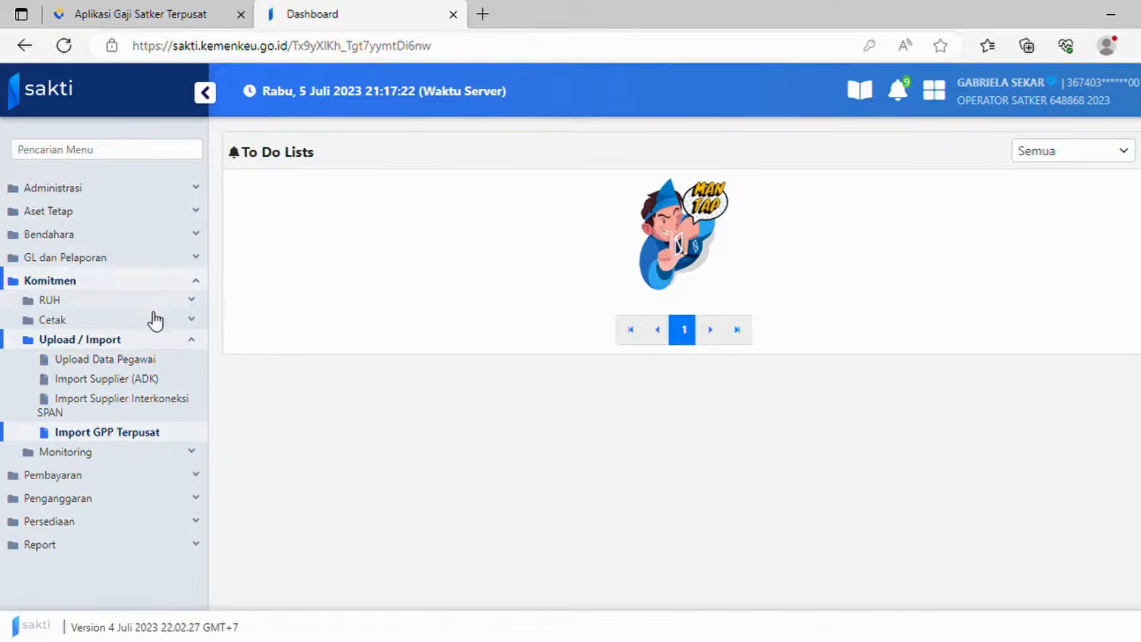
left_click(110, 282)
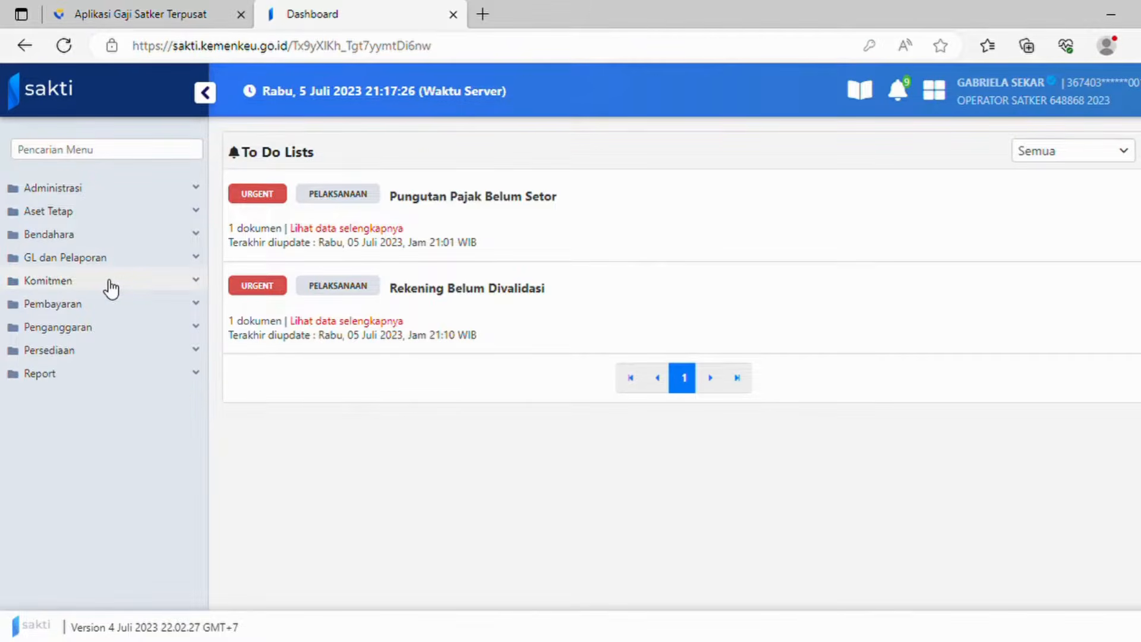
left_click(110, 284)
left_click(108, 358)
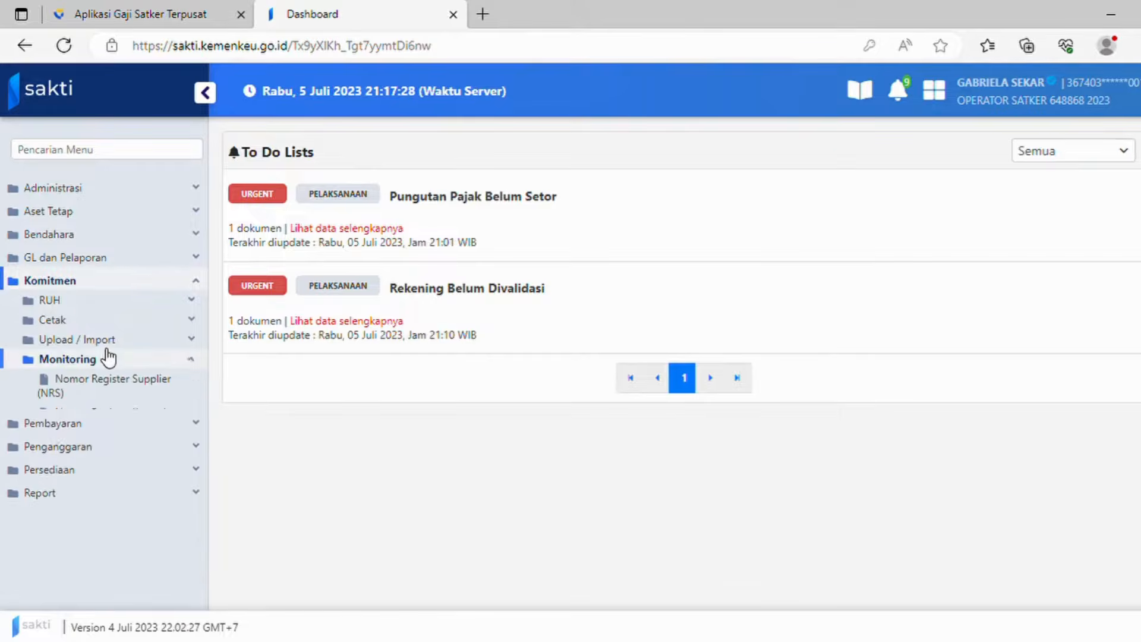
left_click(109, 341)
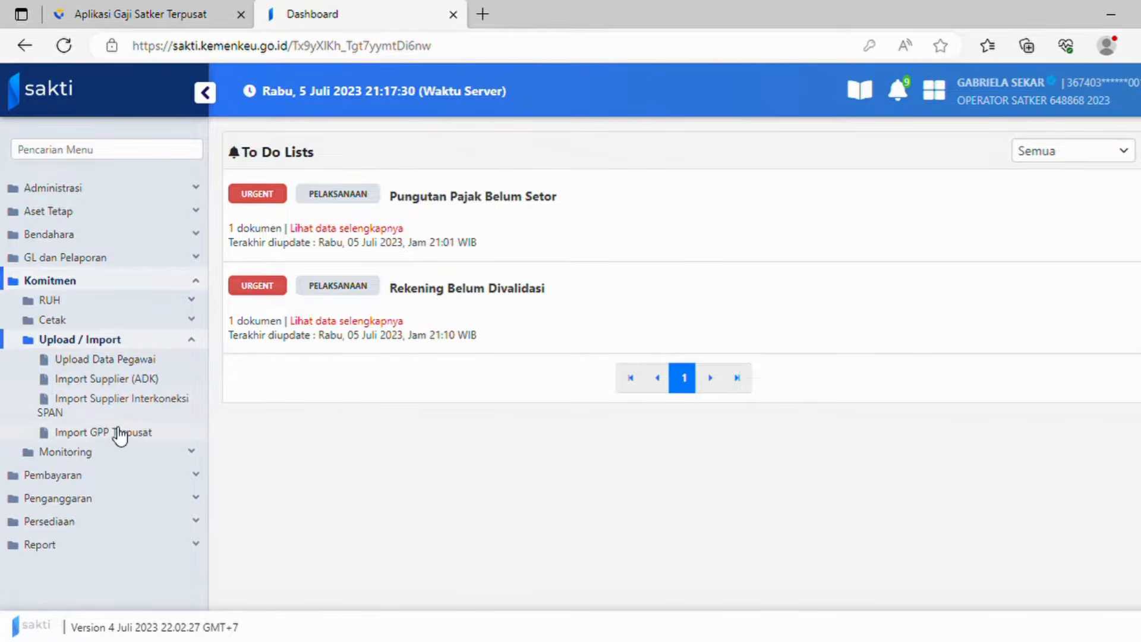
left_click(120, 434)
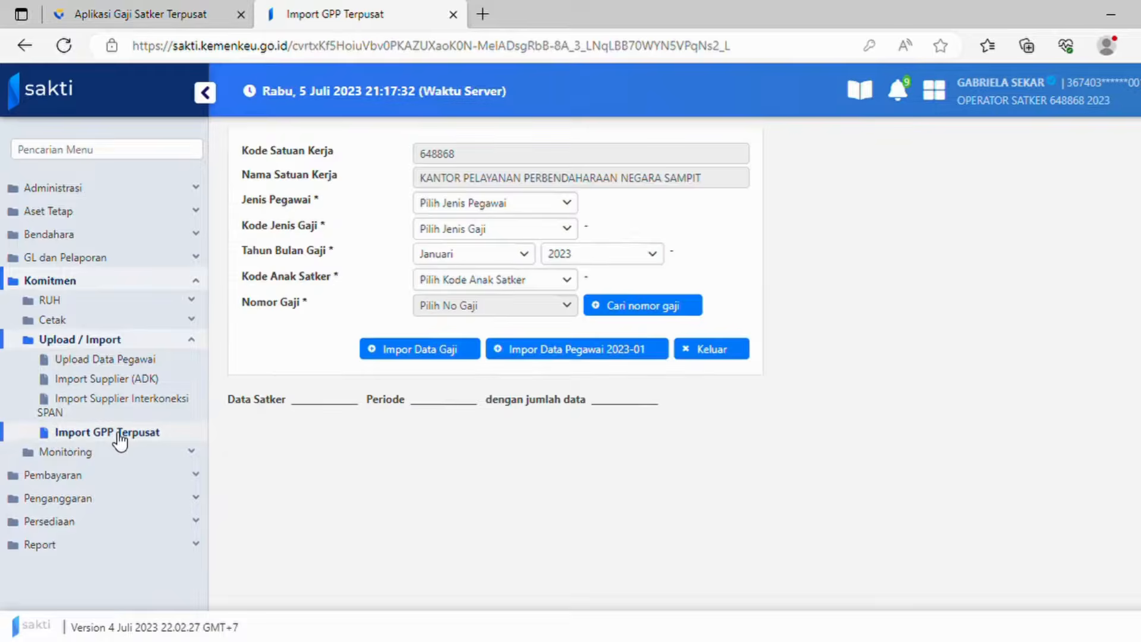
Step: Set employee type 1 - PNS Pusat, salary type C - Uang Lembur and month Juni
left_click(475, 208)
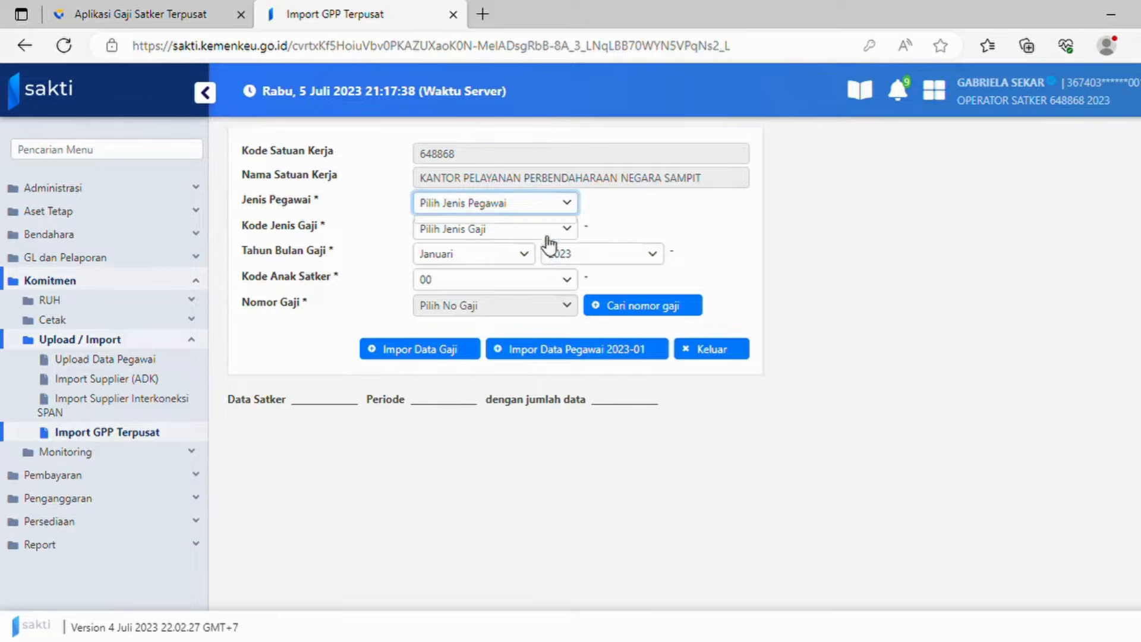
left_click(660, 232)
left_click(564, 202)
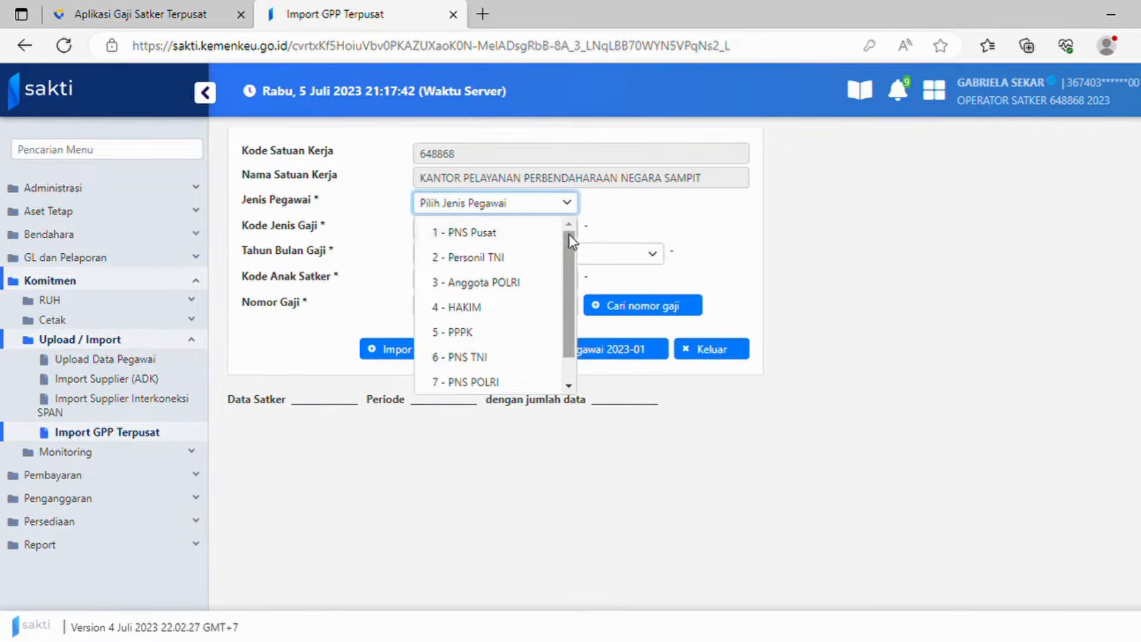
left_click(529, 242)
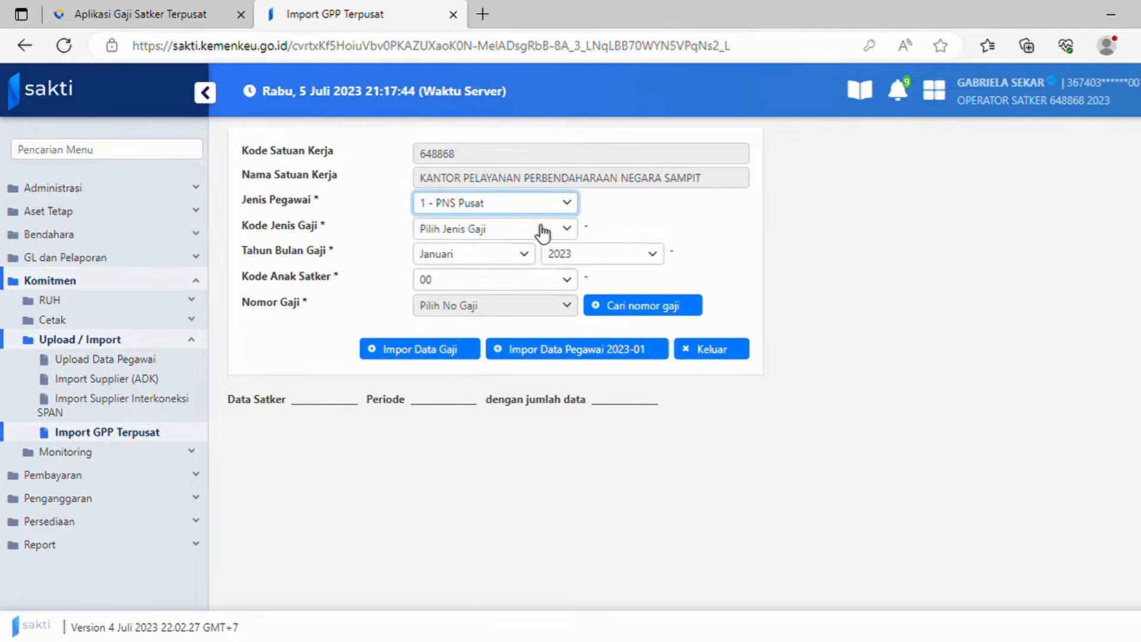
left_click(544, 229)
scroll(517, 345, "down", 2)
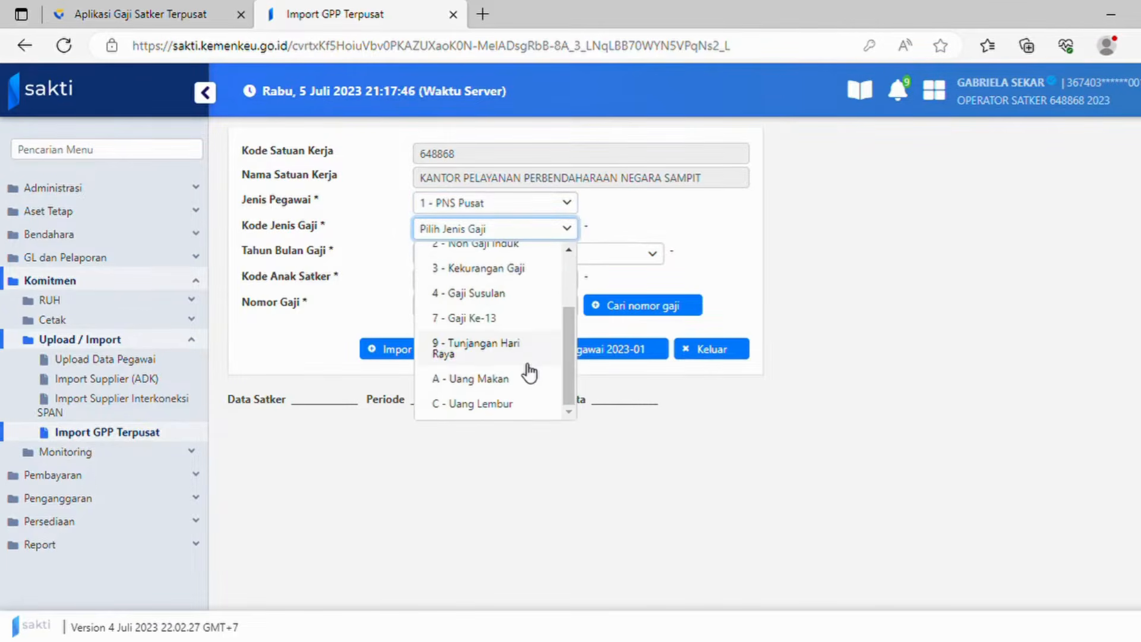
left_click(501, 406)
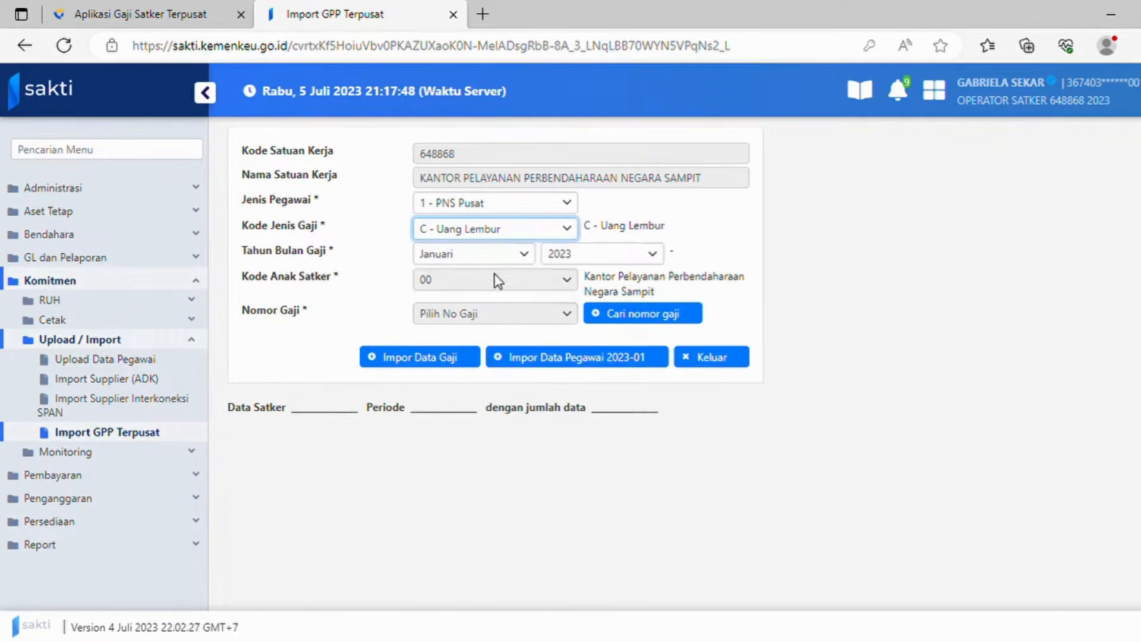
left_click(501, 260)
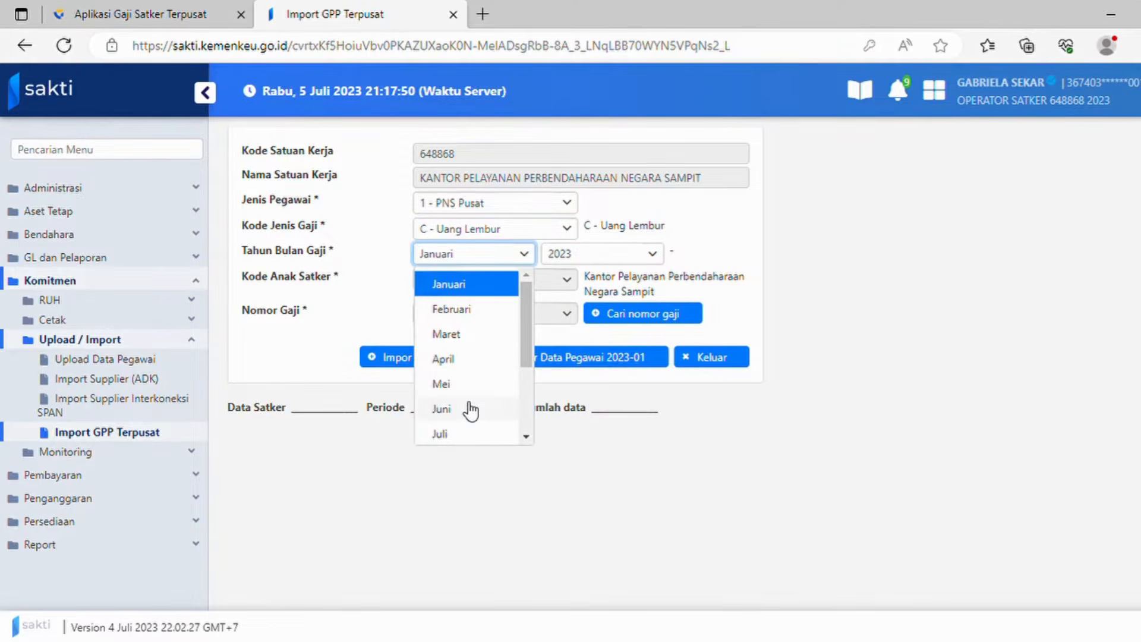
left_click(470, 408)
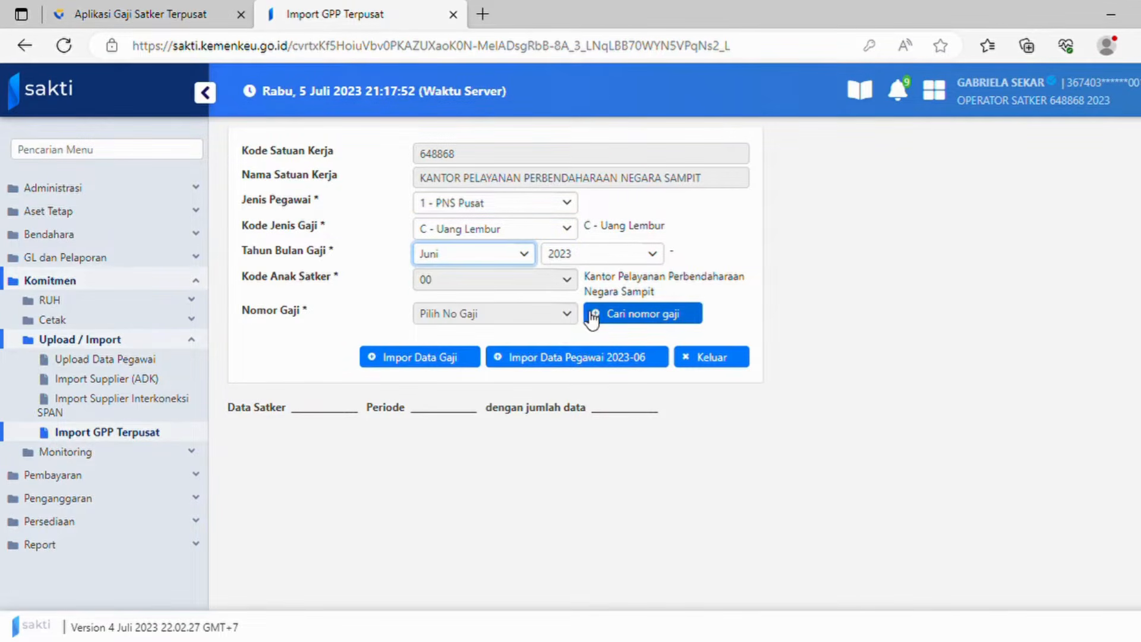
Step: Check the overtime record number in Gaji, then search and select salary number 000443-00
left_click(137, 18)
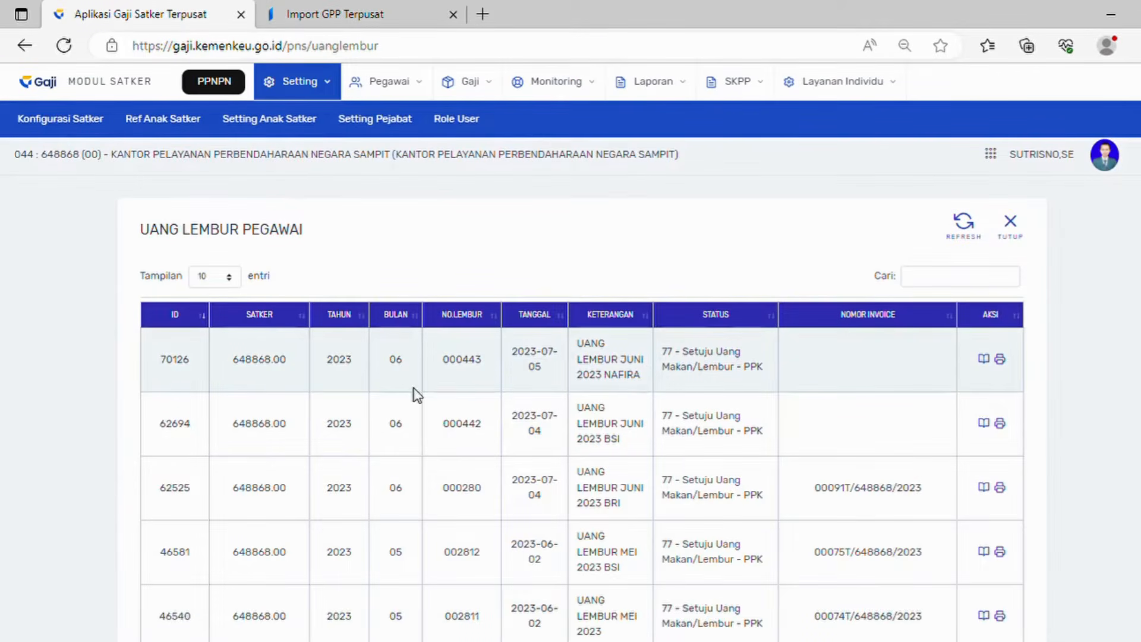
left_click(367, 15)
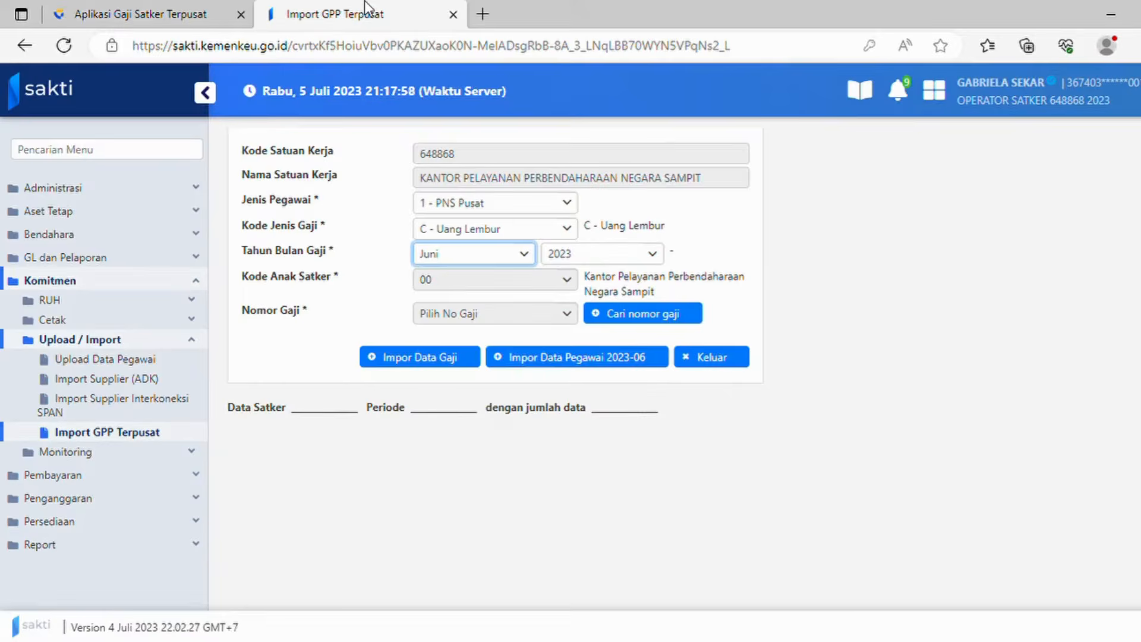
left_click(621, 321)
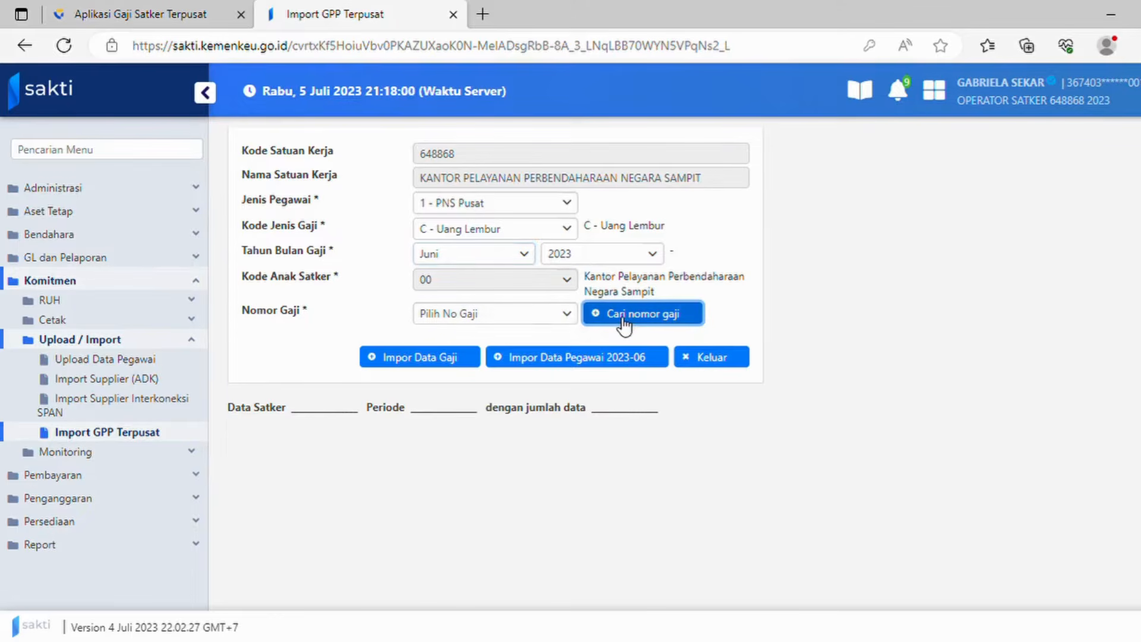
left_click(546, 320)
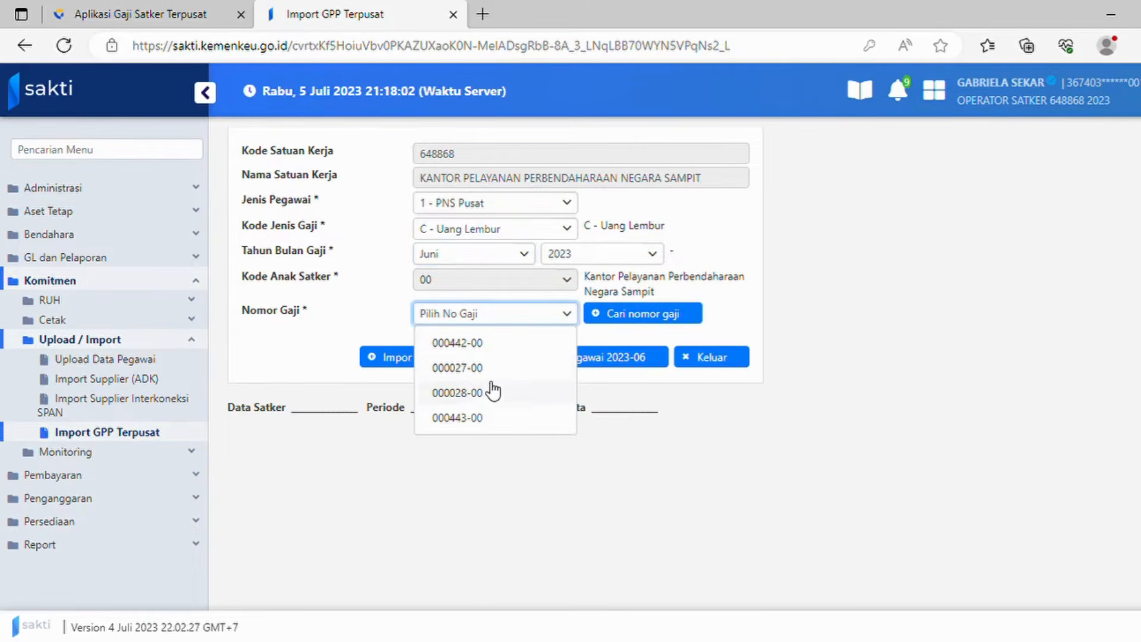
left_click(493, 419)
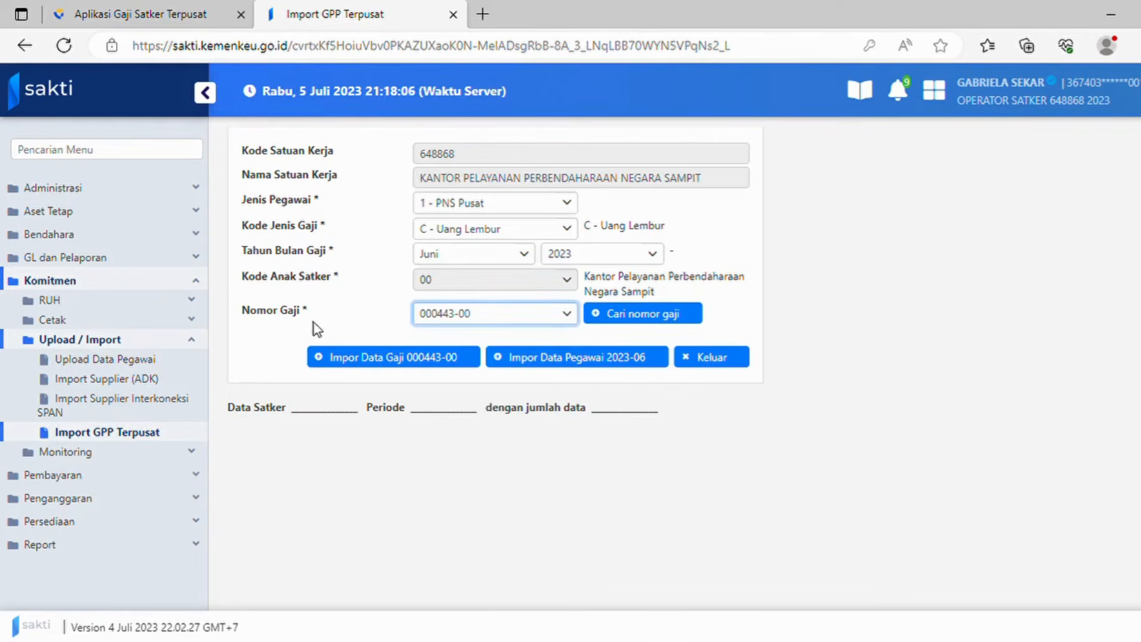